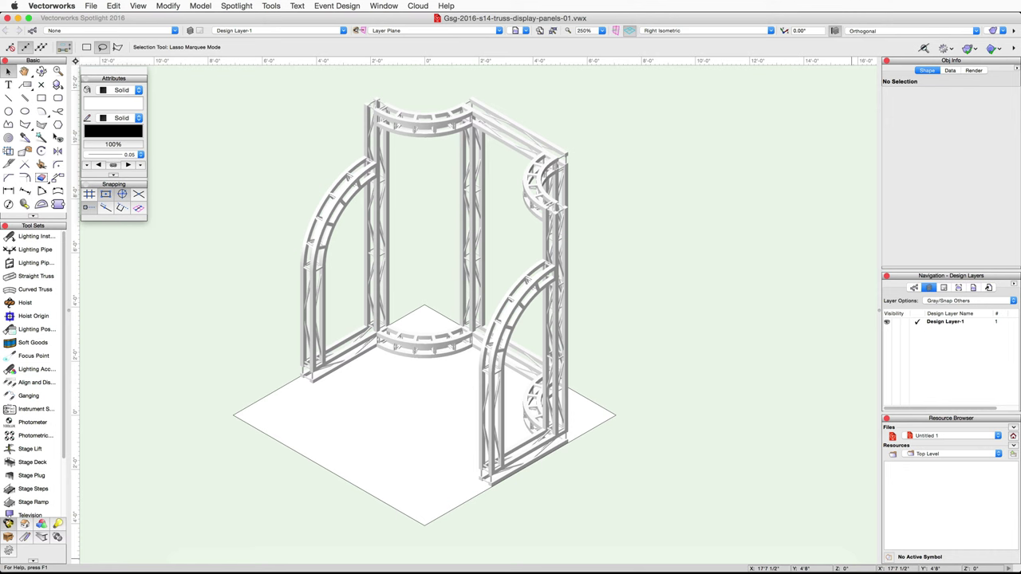
Create a floor from the 10'0" square under the trusses, with a Bottom Z of -2" and a thickness of 2".
click(236, 5)
mouse_move(249, 135)
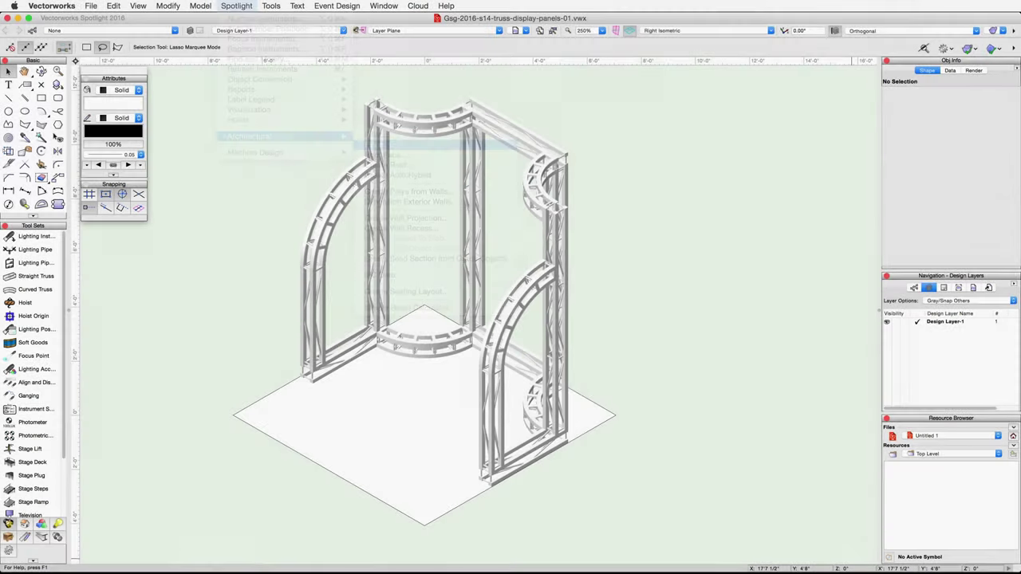
click(379, 472)
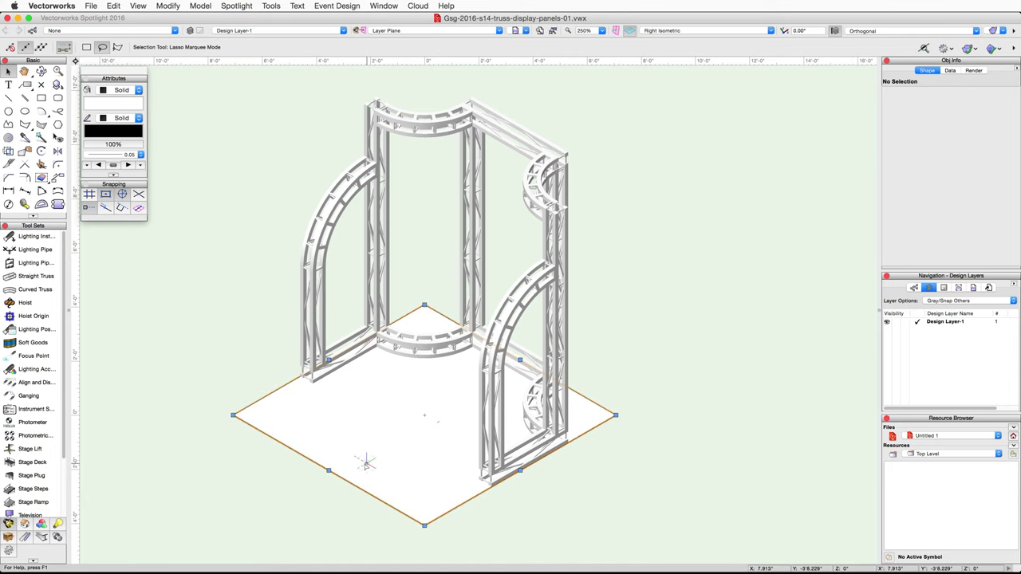
click(241, 8)
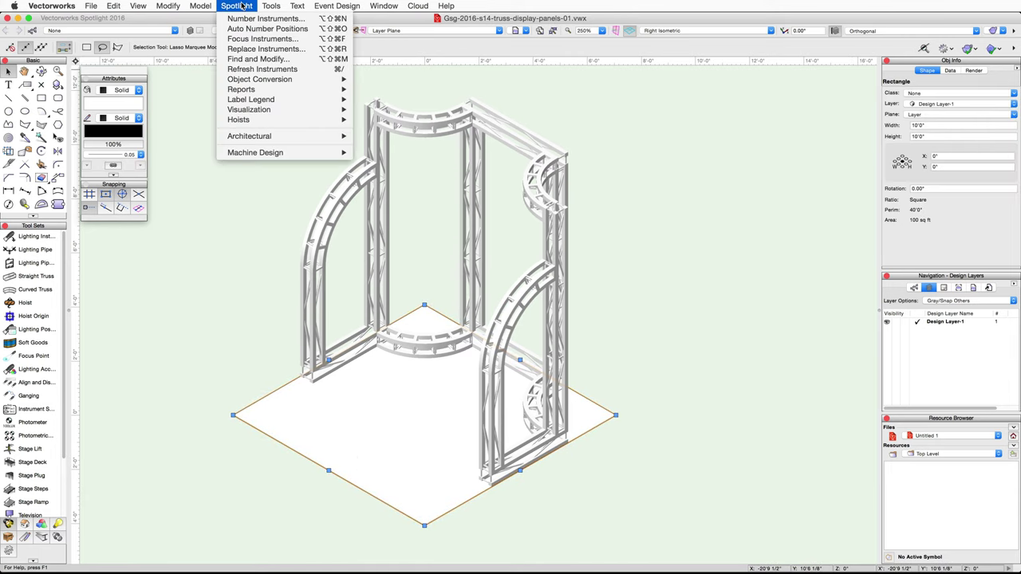
mouse_move(289, 137)
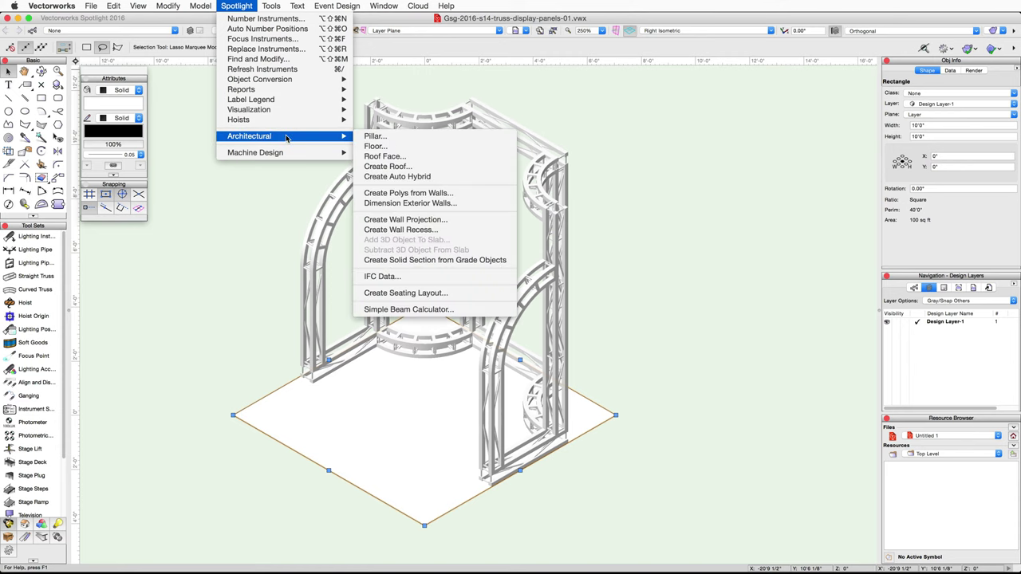
click(408, 147)
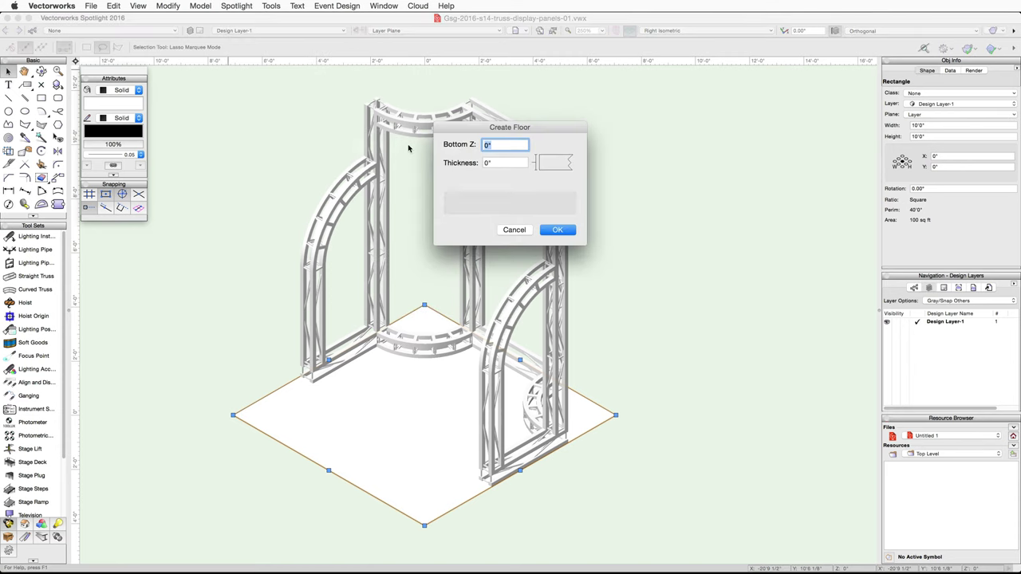
text(-2)
key(Tab)
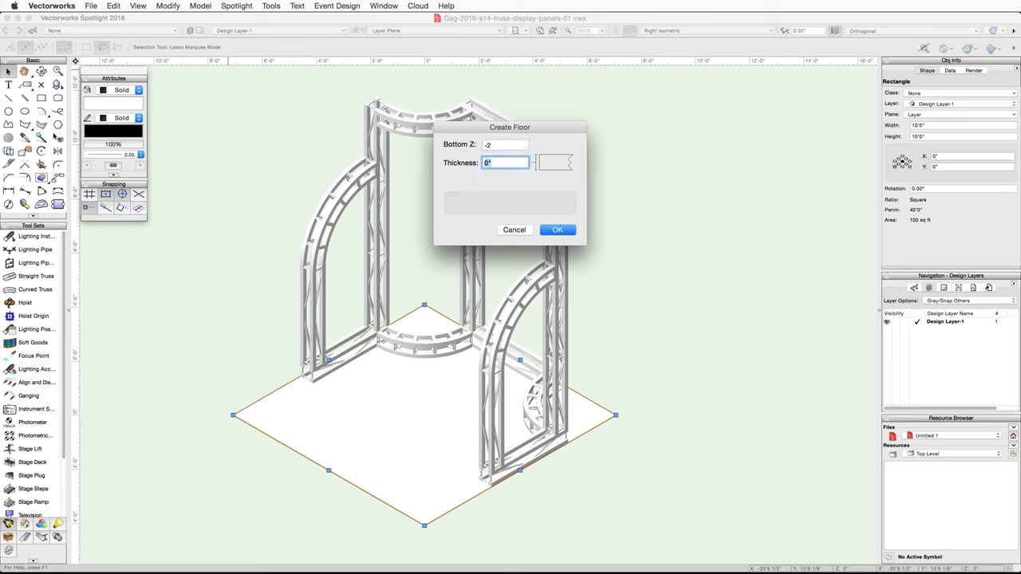
text(2)
click(556, 230)
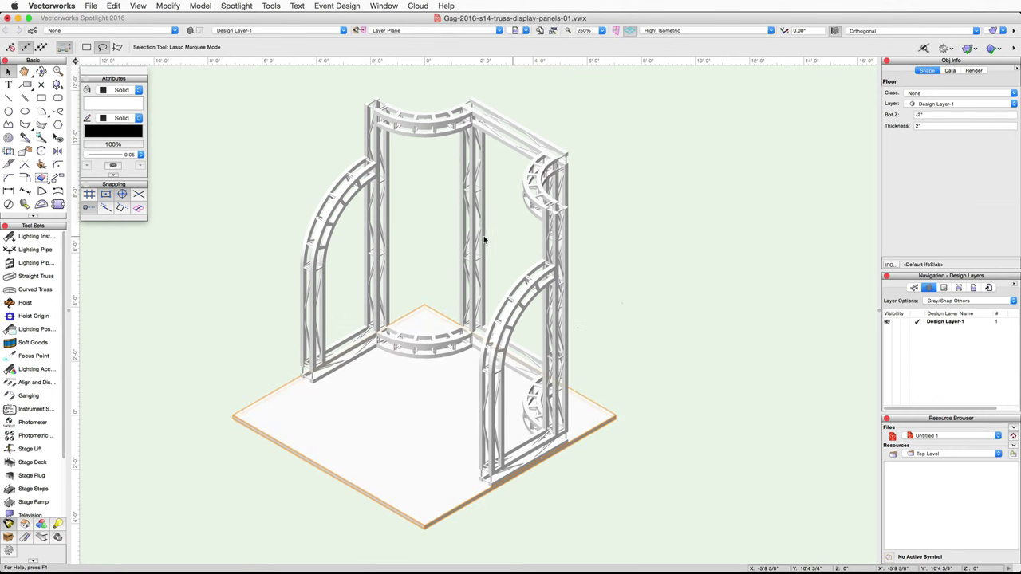
Fill the floor with a dark gray color and send it to the back.
click(105, 107)
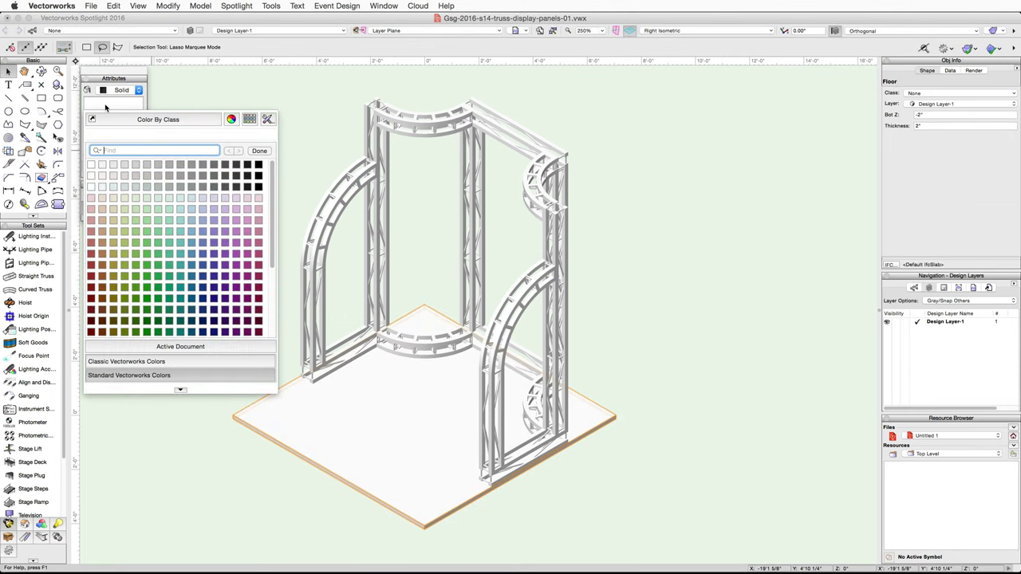
click(213, 165)
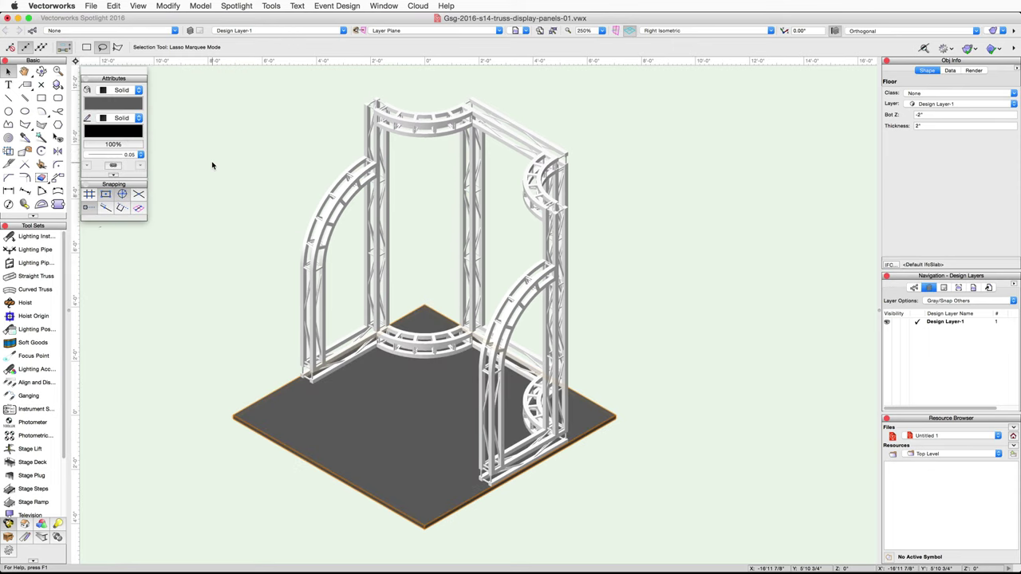
right_click(360, 414)
mouse_move(456, 554)
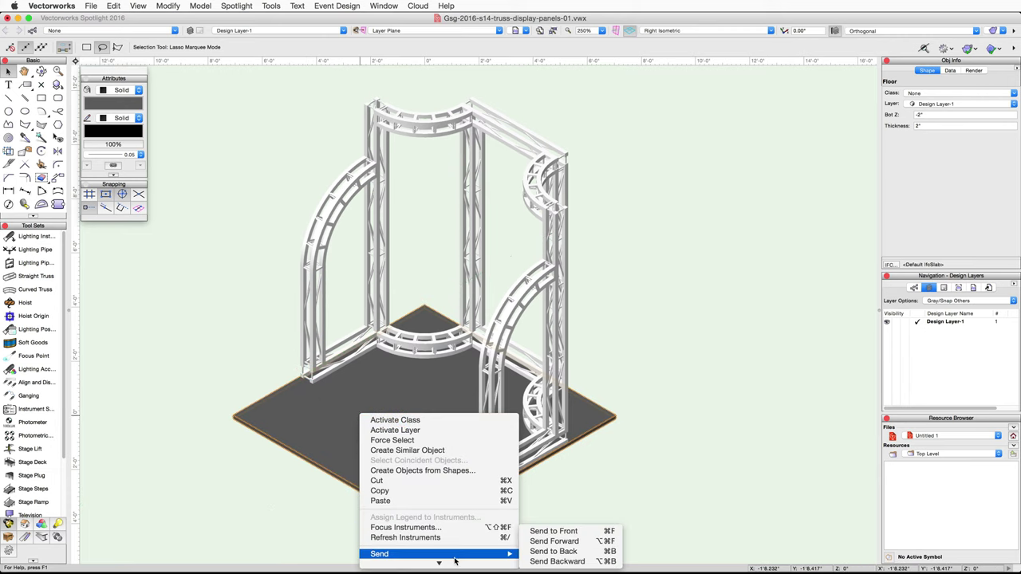
click(553, 552)
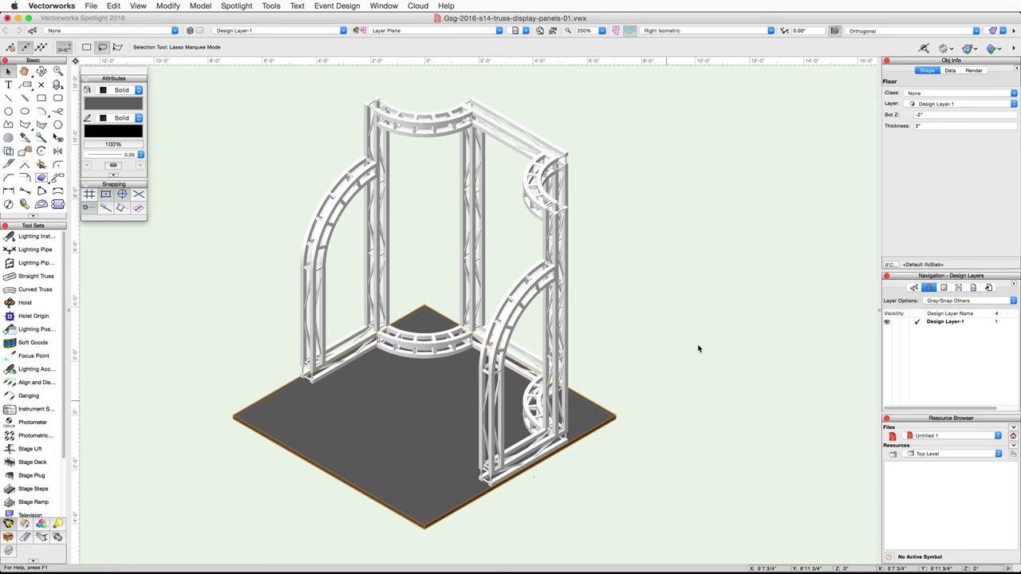
In Right Rear Isometric view, draw a 3'8" by 2" rectangle on top of the back bottom truss's chord between the uprights, using the Automatic plane.
click(755, 31)
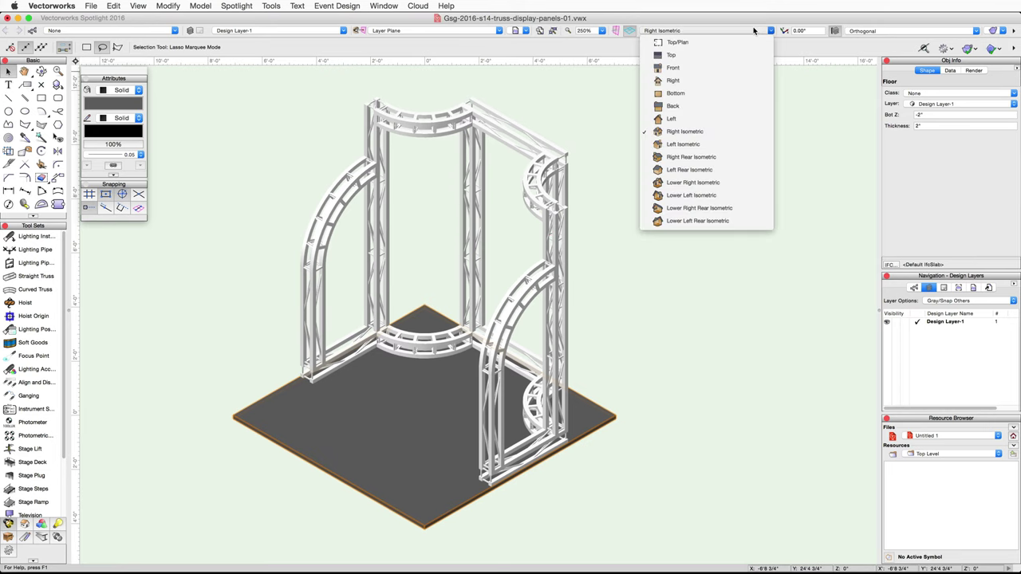
click(736, 157)
scroll(561, 374, up, 6)
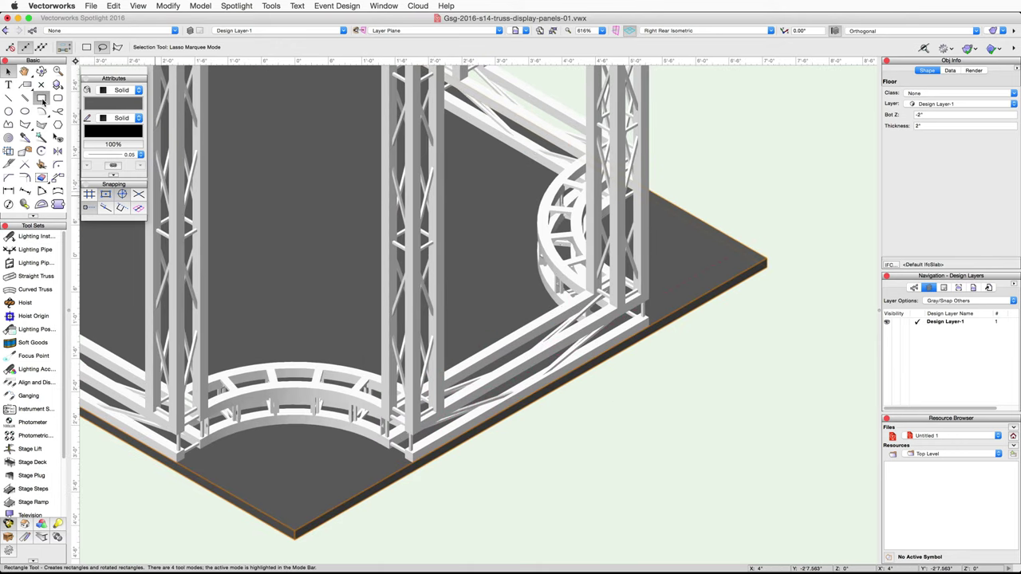
click(42, 98)
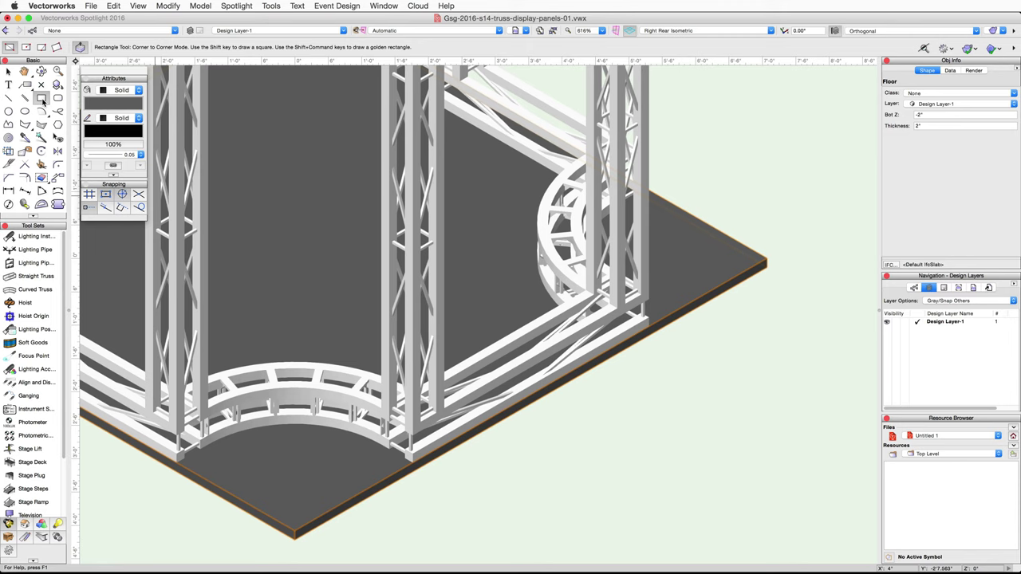
click(499, 31)
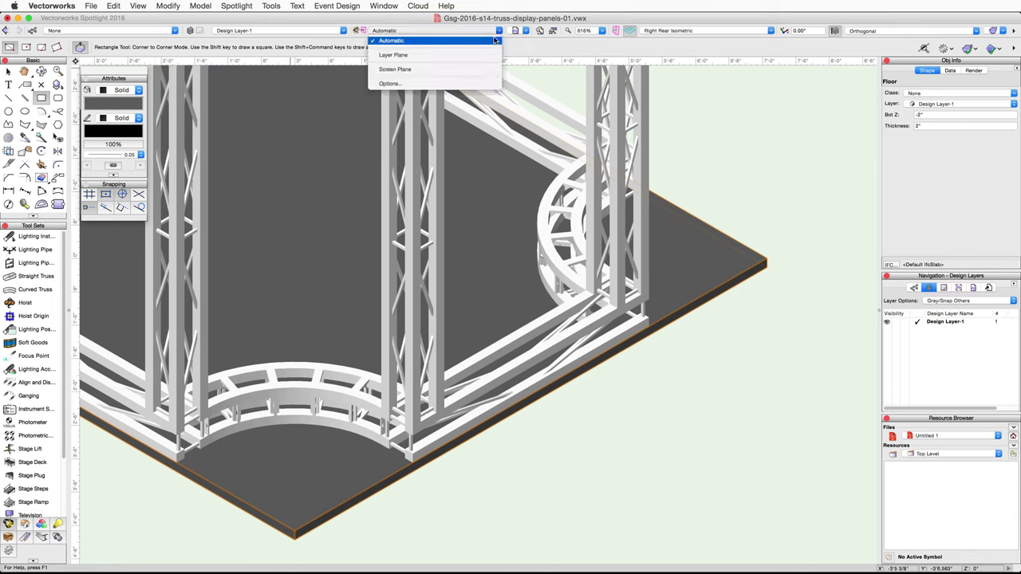
click(495, 40)
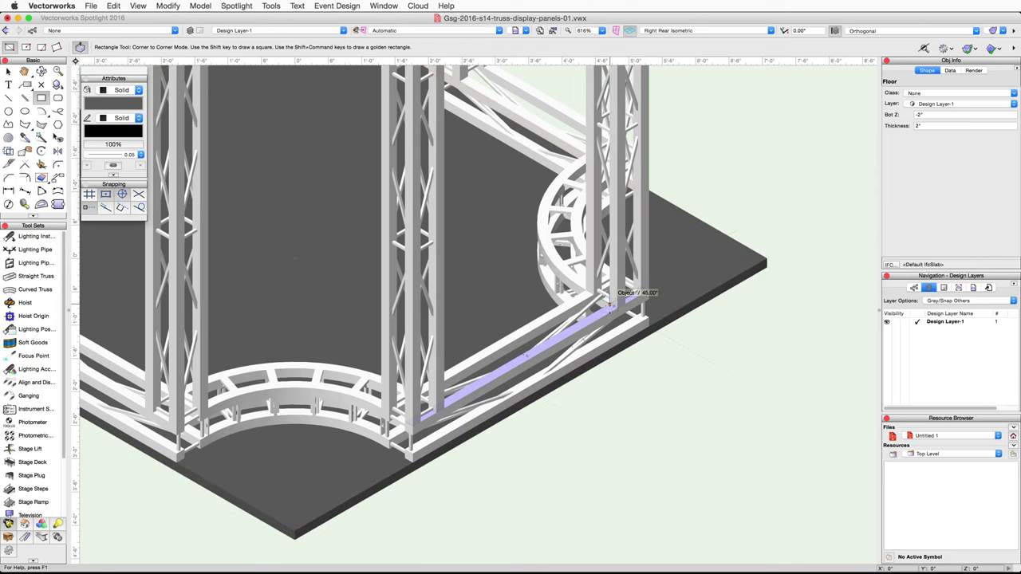
click(610, 305)
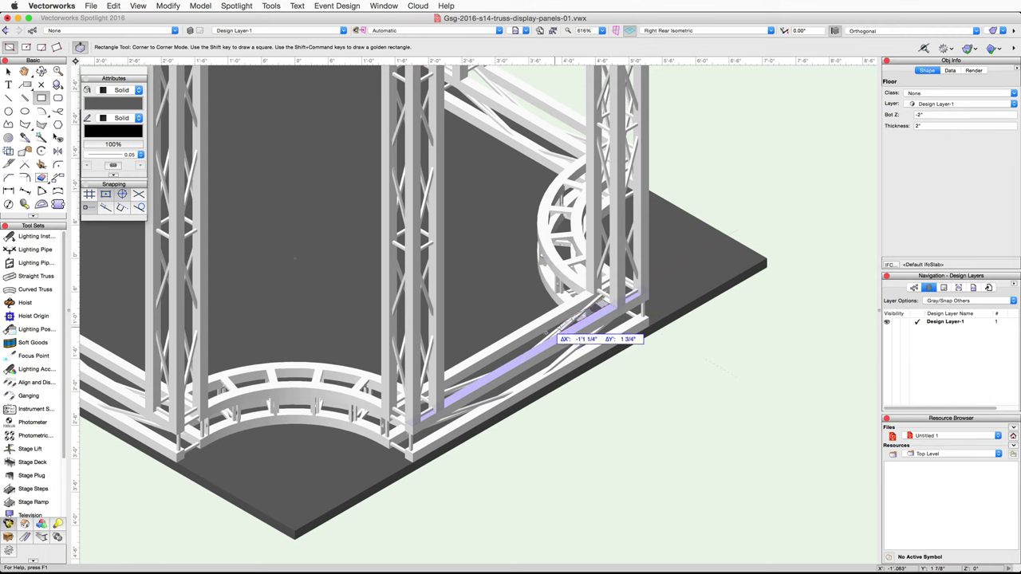
click(447, 404)
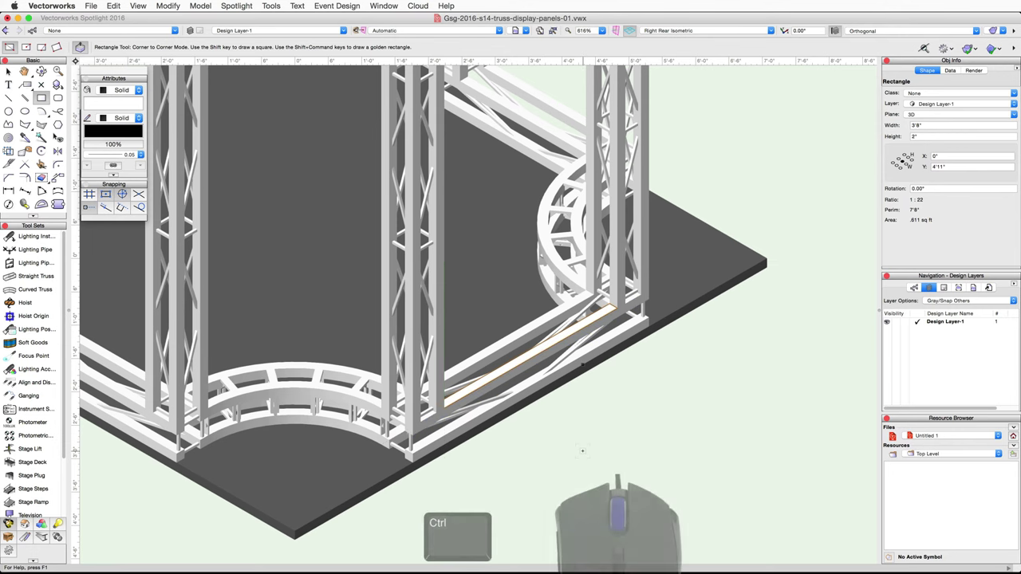
Push/pull the rectangle upward 9'4" to the underside of the upper truss to form the back panel.
ctrl+middle_drag(568, 453, 532, 433)
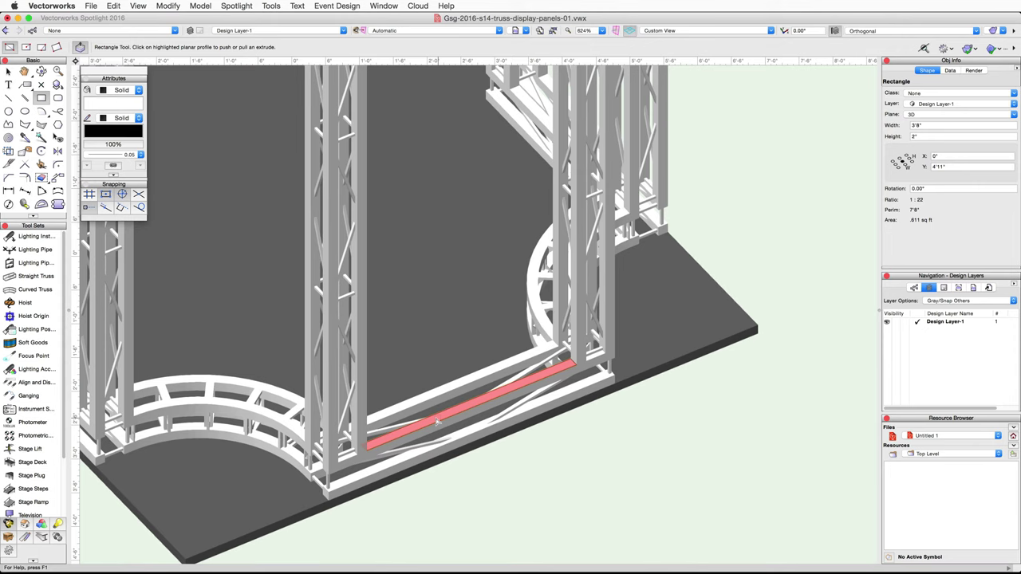
drag(437, 422, 427, 273)
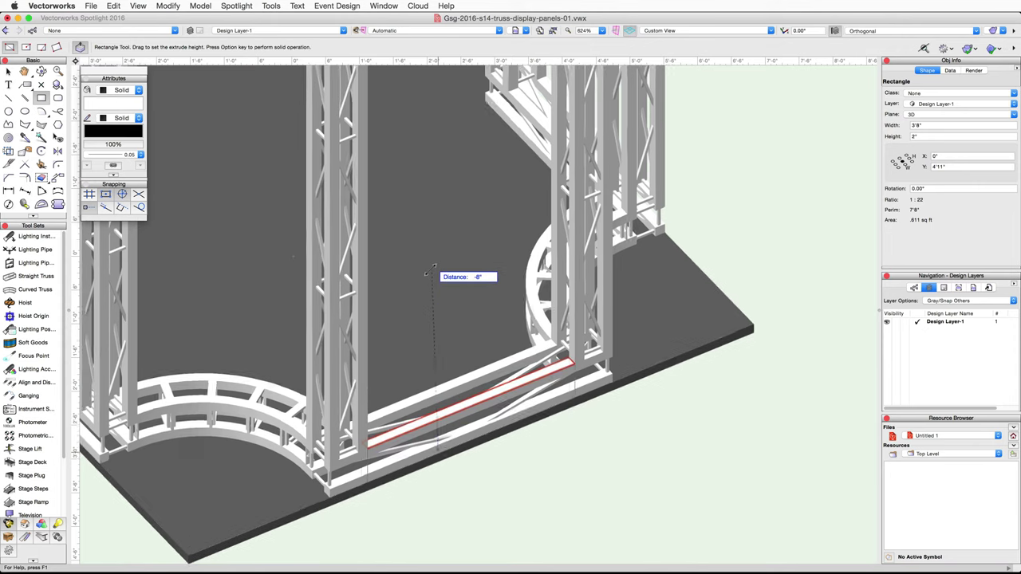
scroll(427, 275, down, 3)
scroll(445, 155, up, 3)
middle_drag(444, 154, 417, 296)
drag(418, 296, 372, 162)
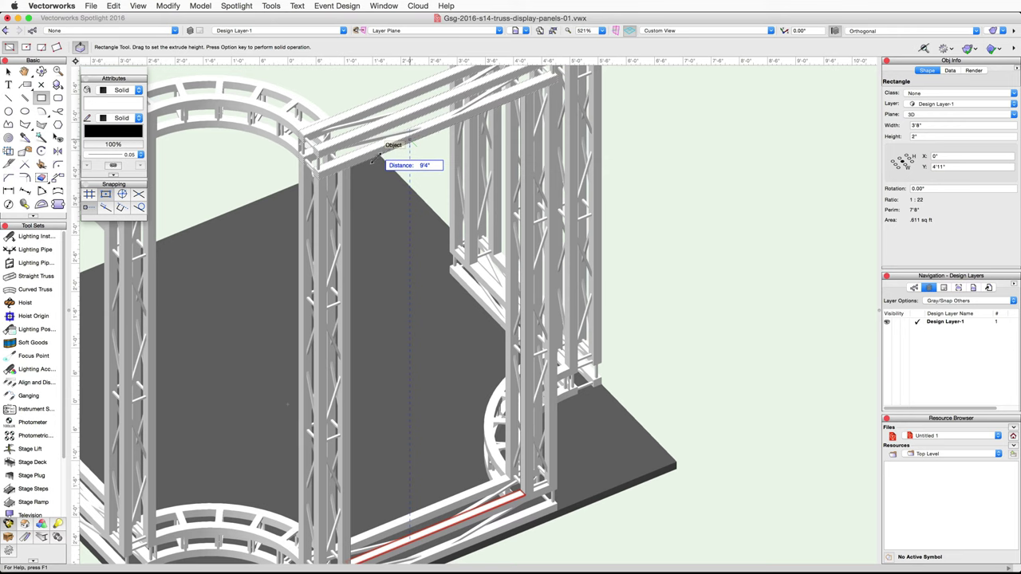
drag(372, 162, 371, 162)
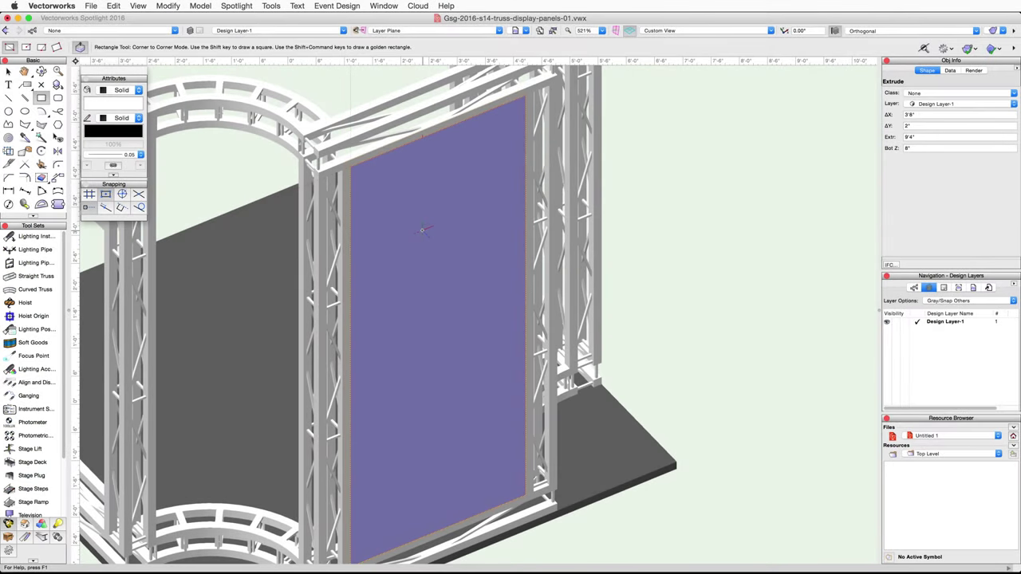
In Right Isometric view, draw a 2'8" by 2" rectangle on top of the side bottom truss's chord between the uprights below the arch.
click(722, 30)
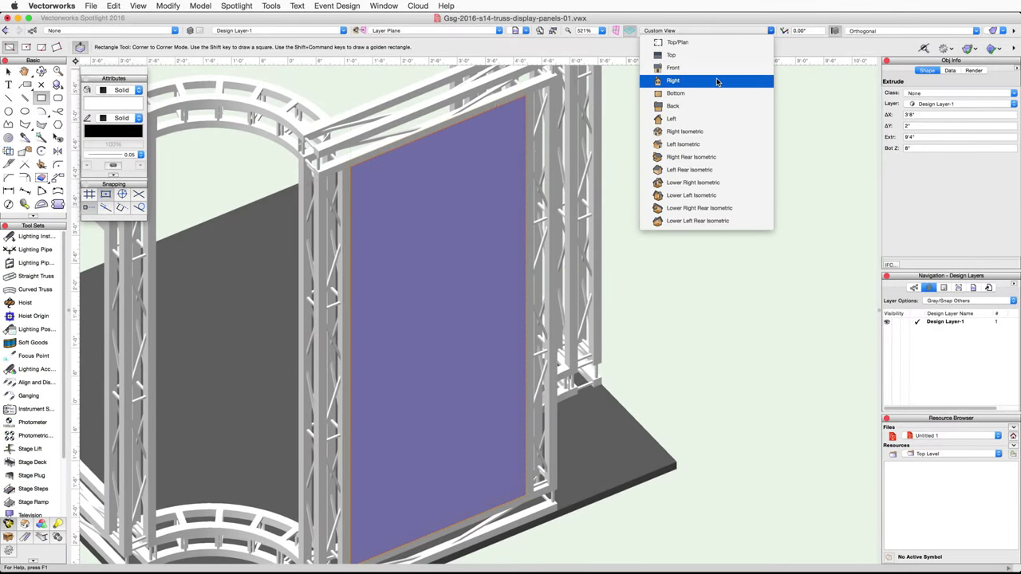
click(707, 131)
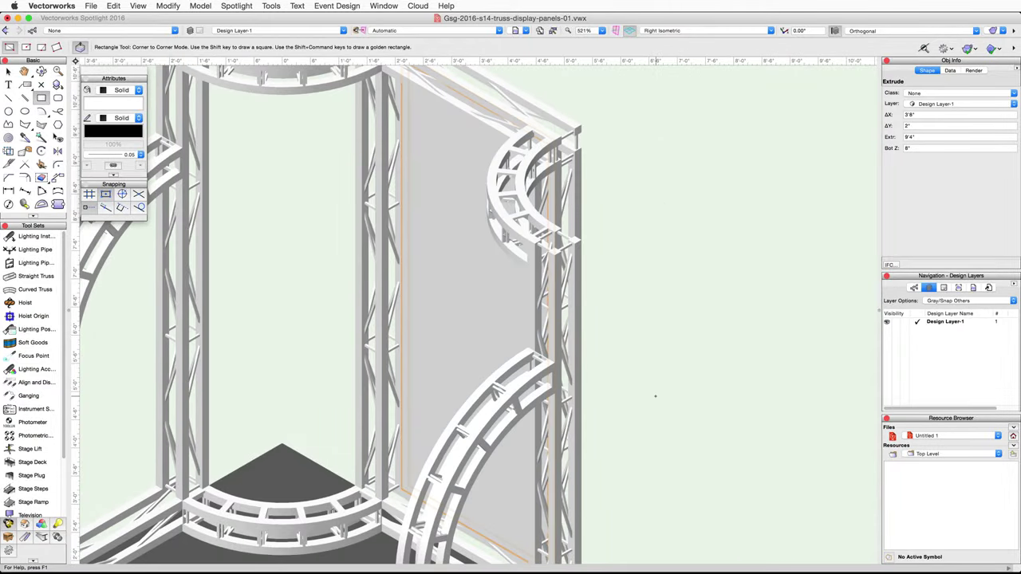
scroll(654, 427, down, 4)
scroll(622, 303, up, 10)
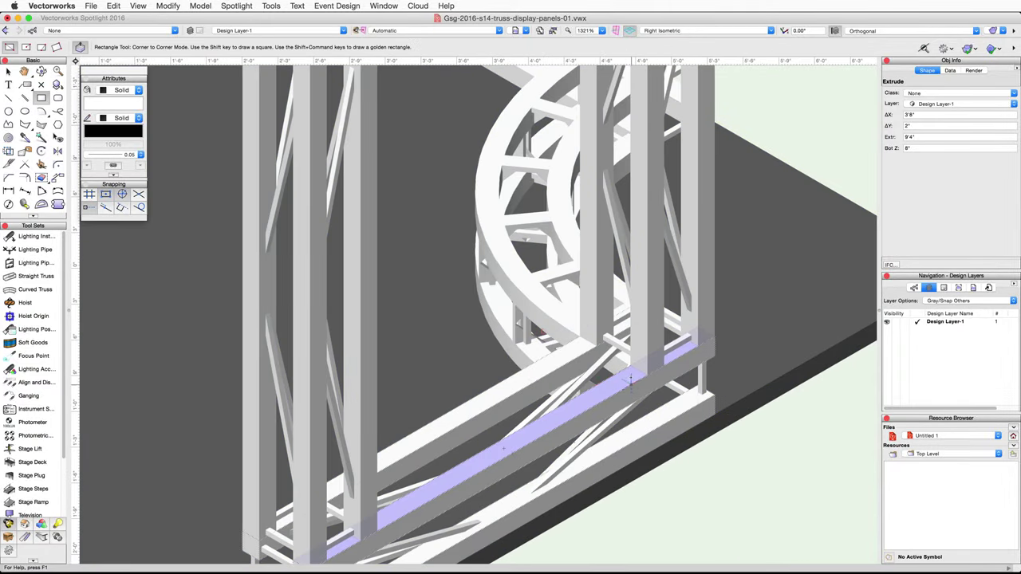
click(630, 366)
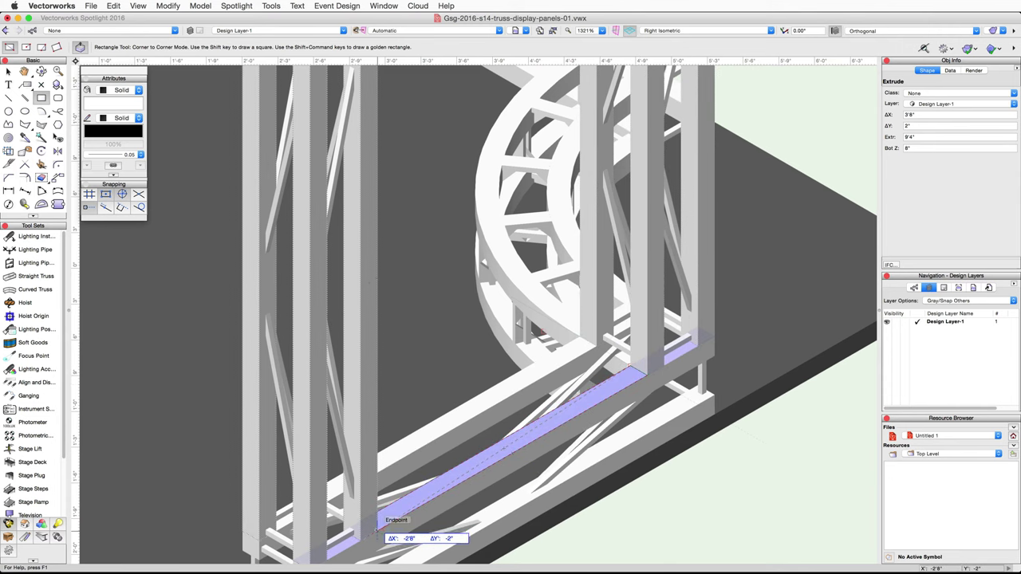
click(378, 530)
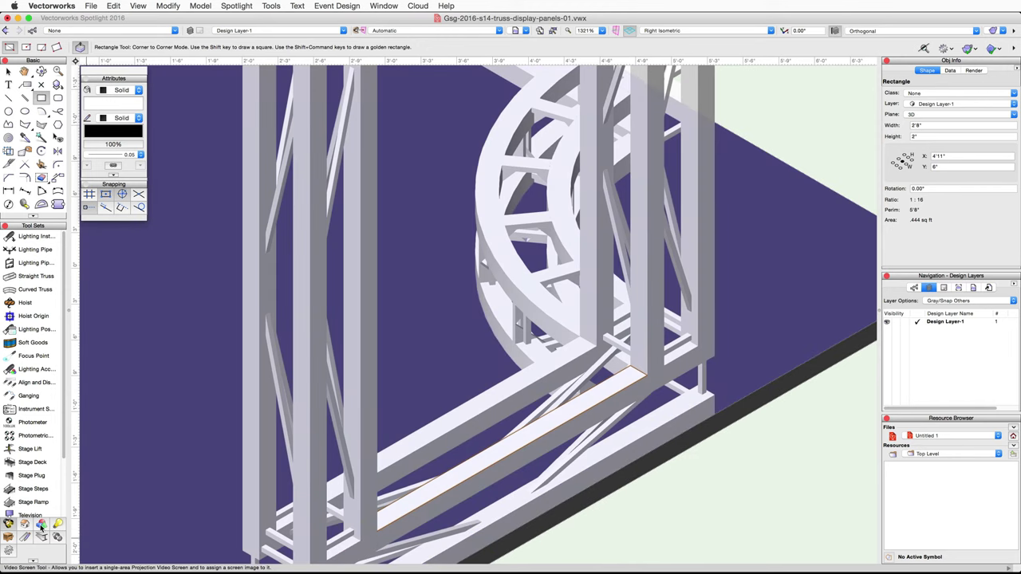
Project the 2'8" rectangle up to the curved truss with the Project tool in Add mode, using the second projection direction, to form the arched panel.
click(42, 525)
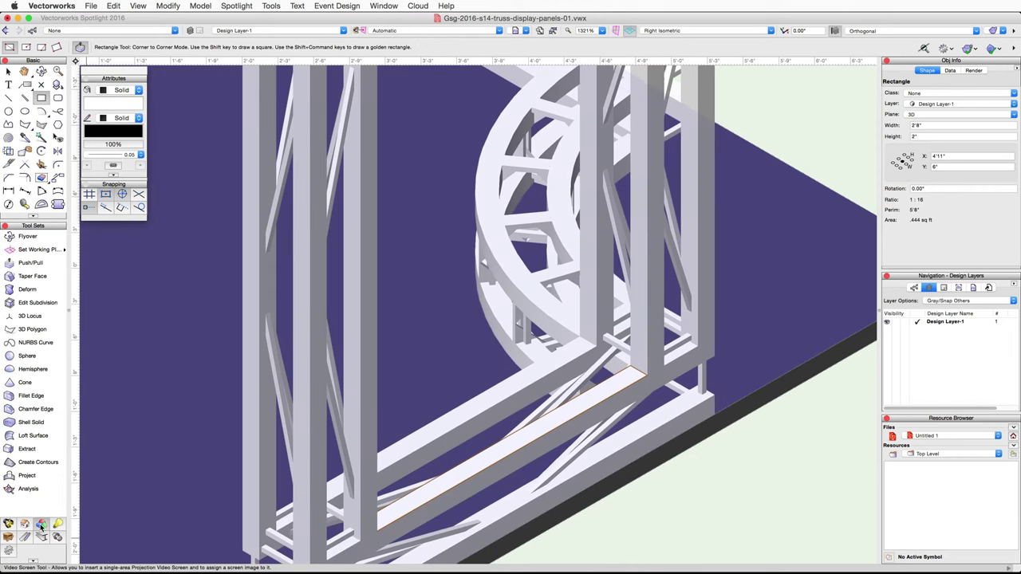
click(39, 479)
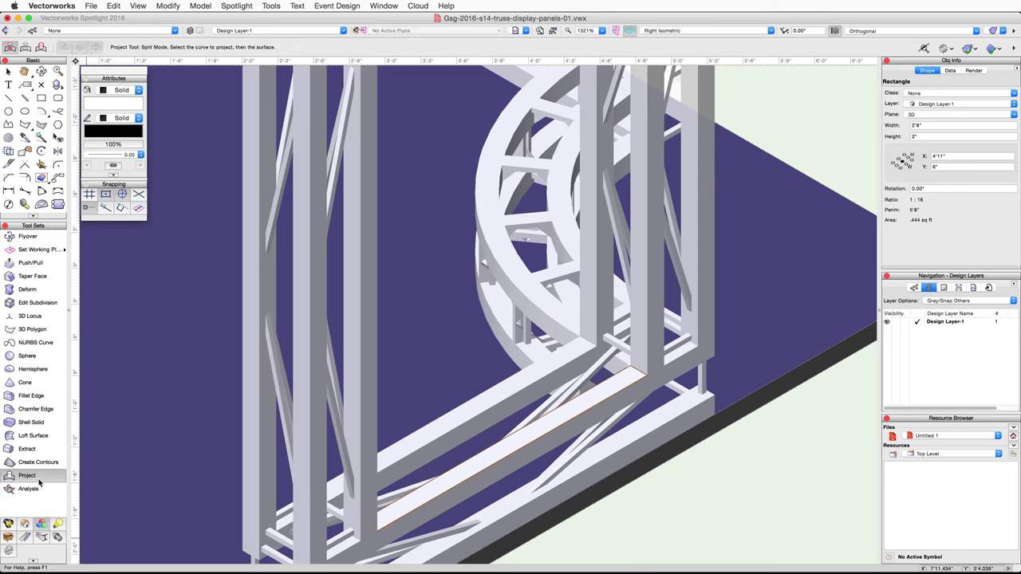
click(41, 48)
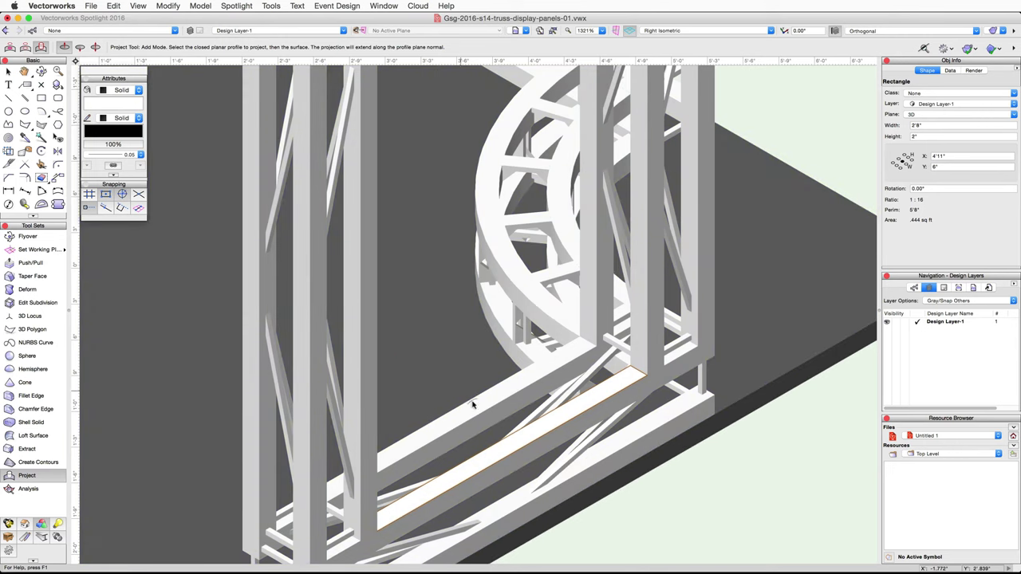
click(499, 447)
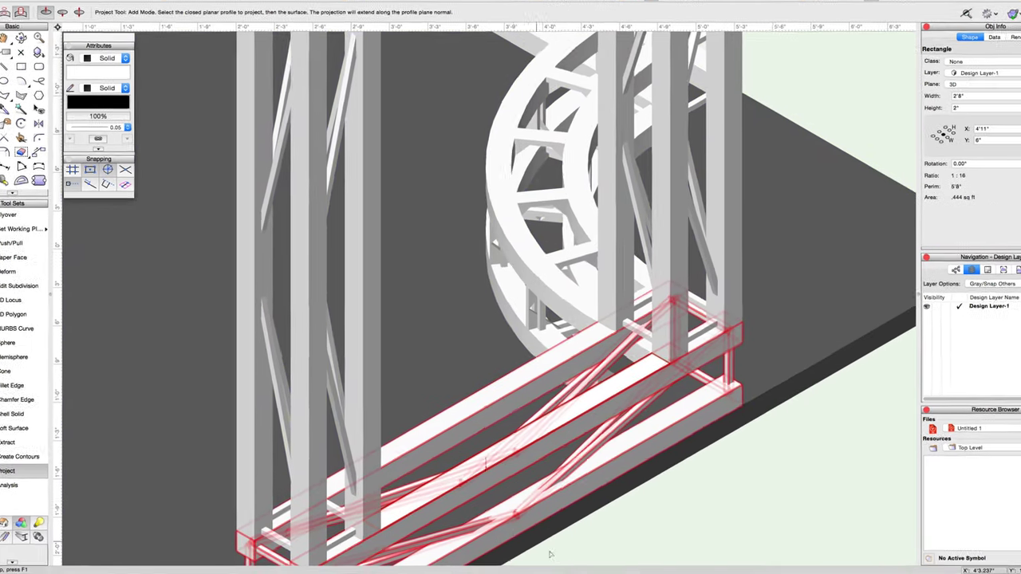
click(517, 517)
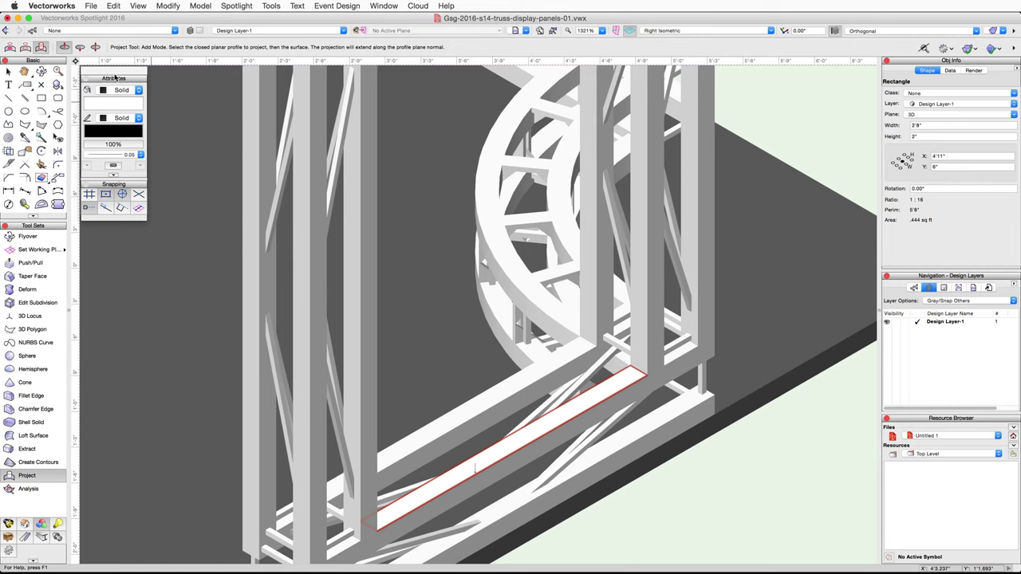
click(79, 47)
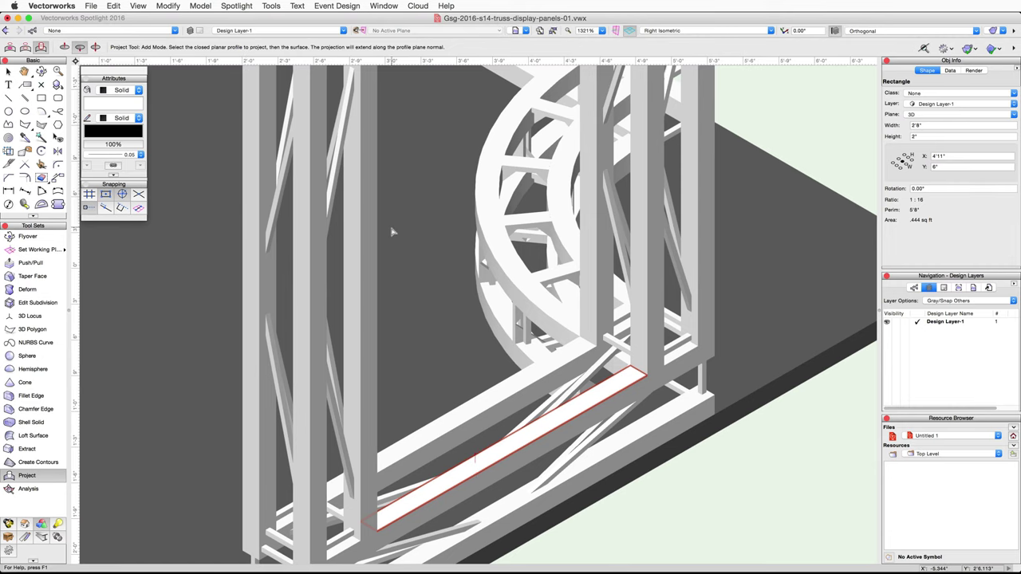
scroll(399, 233, down, 4)
middle_drag(420, 199, 417, 335)
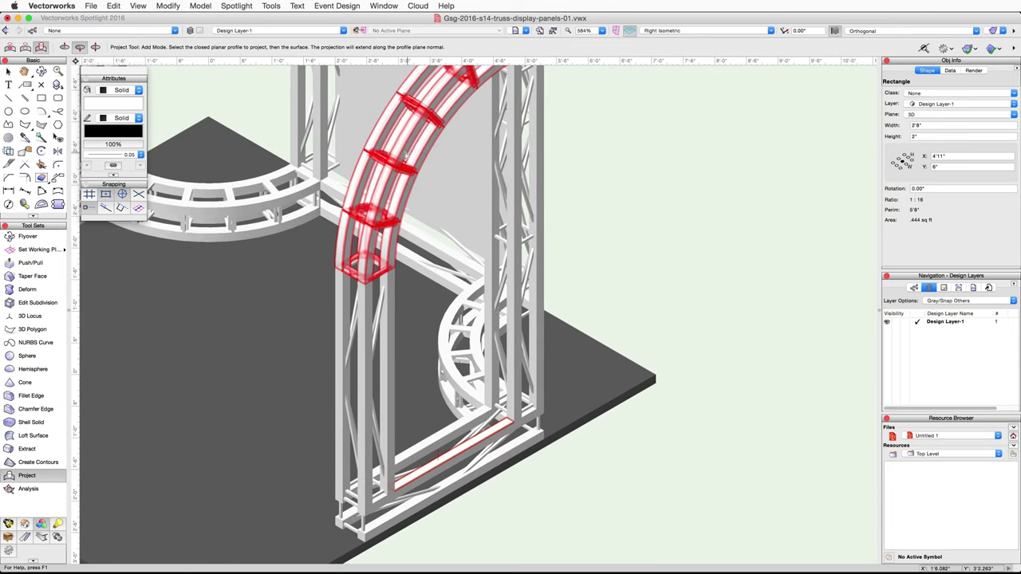
click(405, 156)
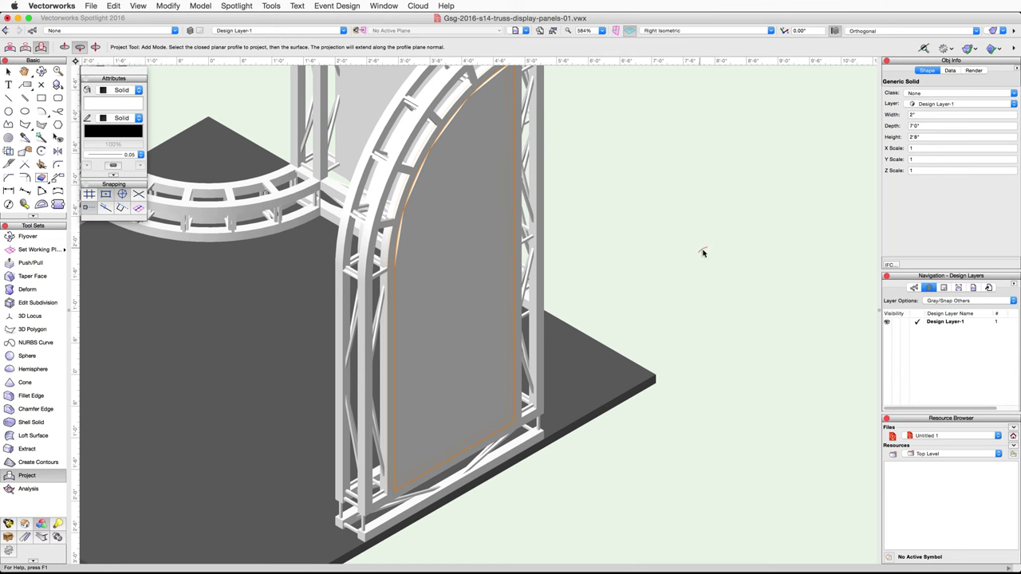
In Left Isometric view, draw a Point on Arc polyline along the curved bottom truss's back top edge, with radius 1'10" and 90° sweep.
scroll(704, 252, down, 1)
scroll(704, 253, down, 1)
middle_drag(702, 244, 768, 307)
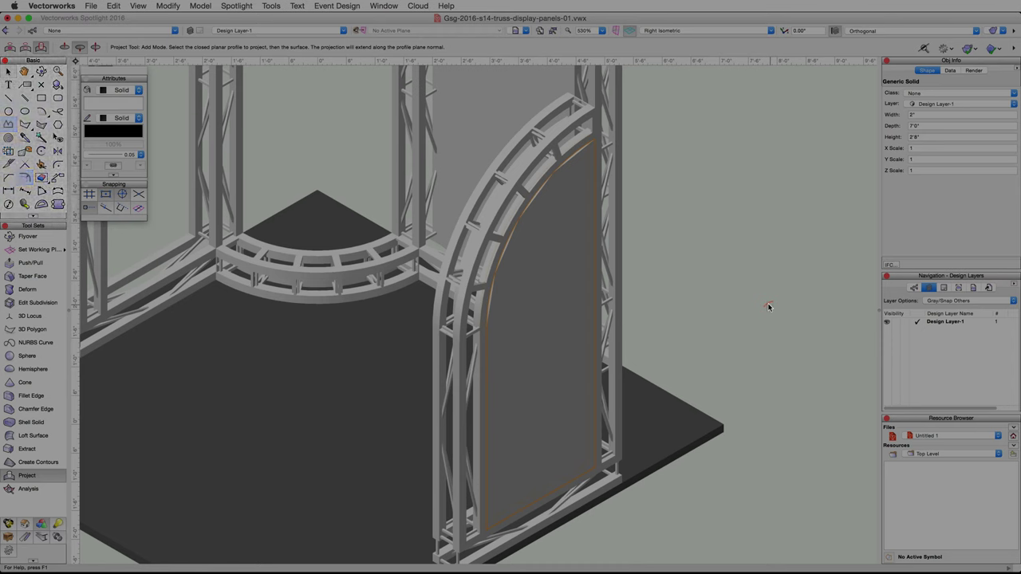
key(shift+p)
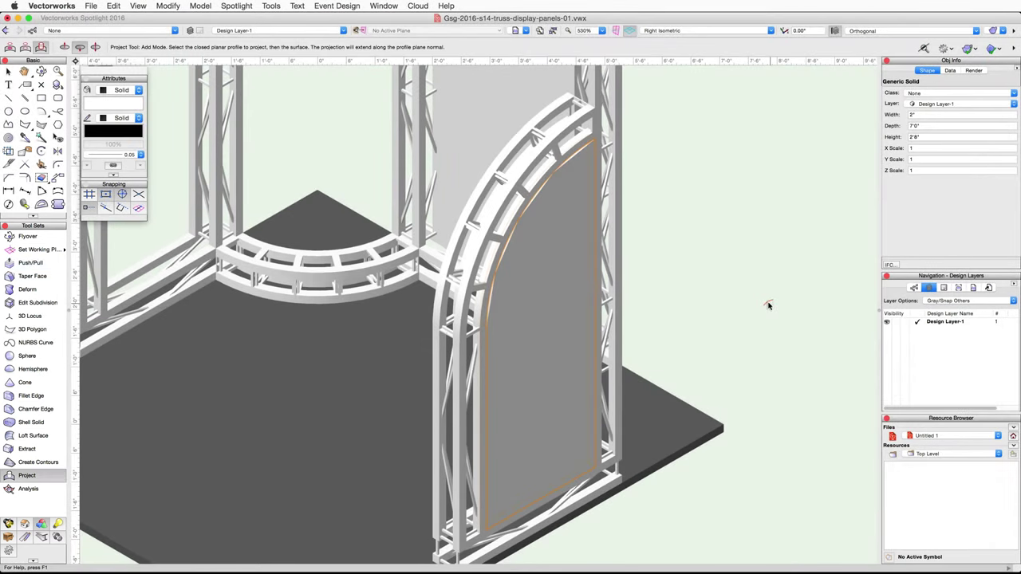
click(770, 31)
click(750, 144)
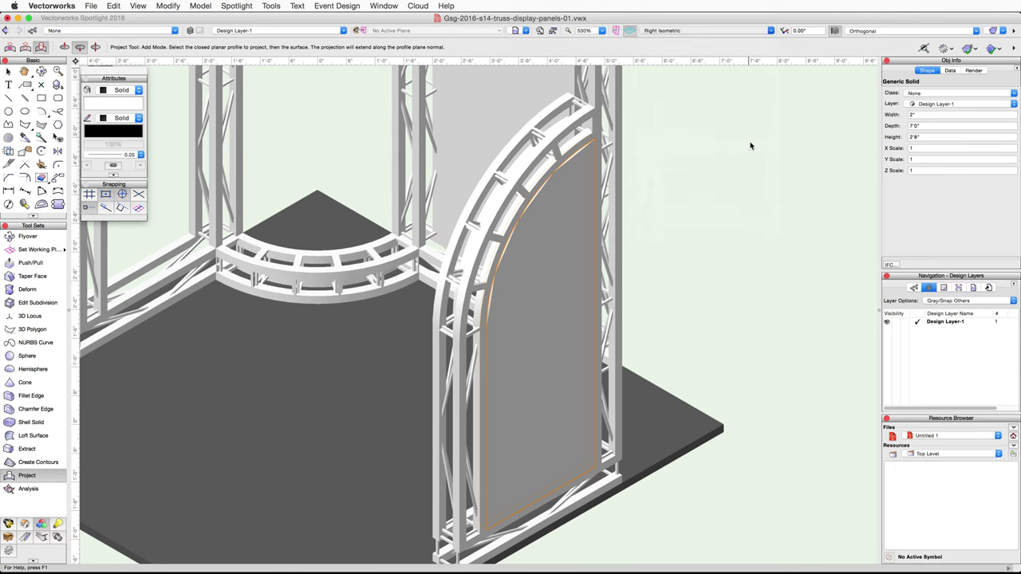
scroll(310, 514, up, 5)
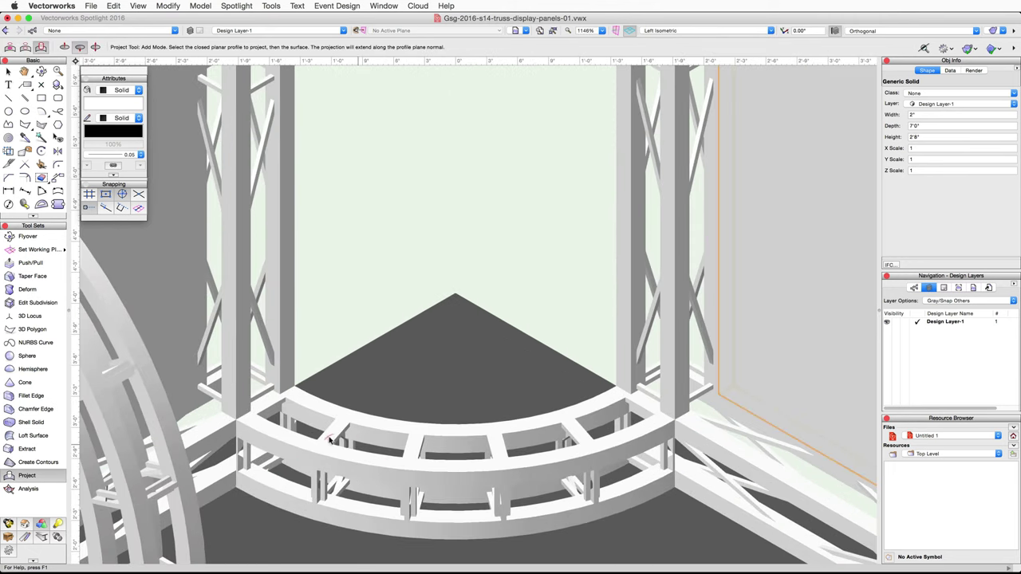
click(9, 125)
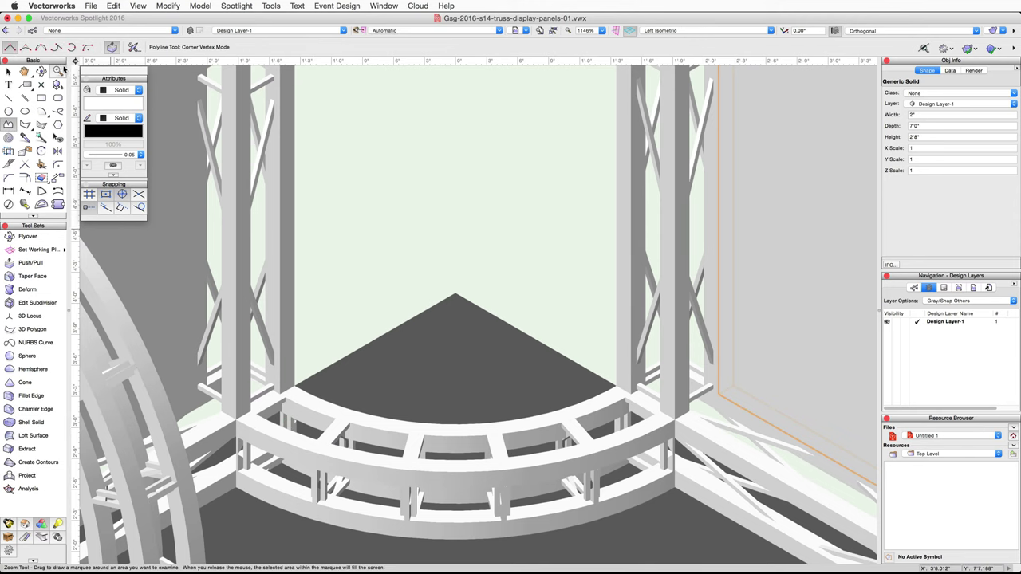
click(72, 47)
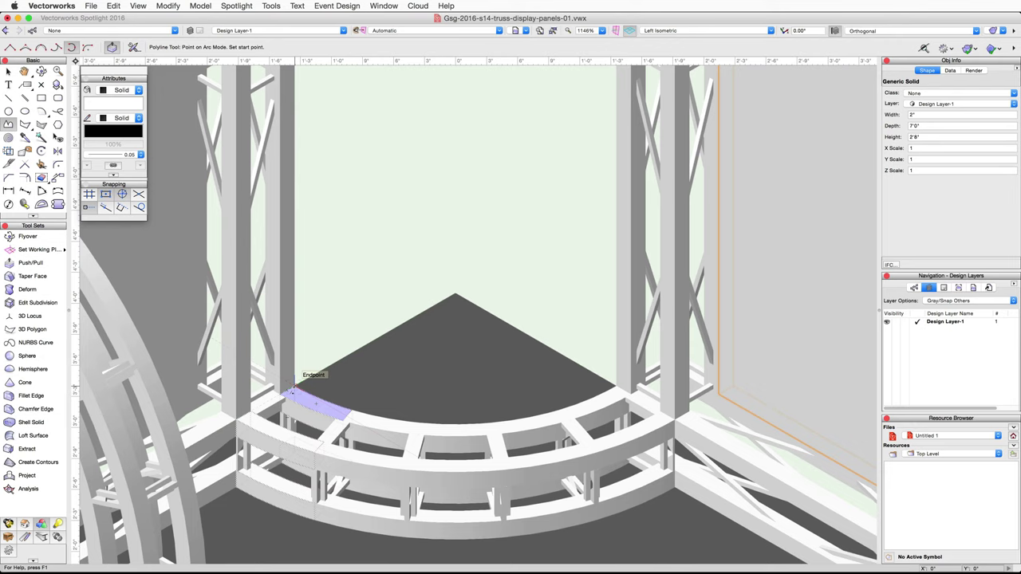
click(292, 392)
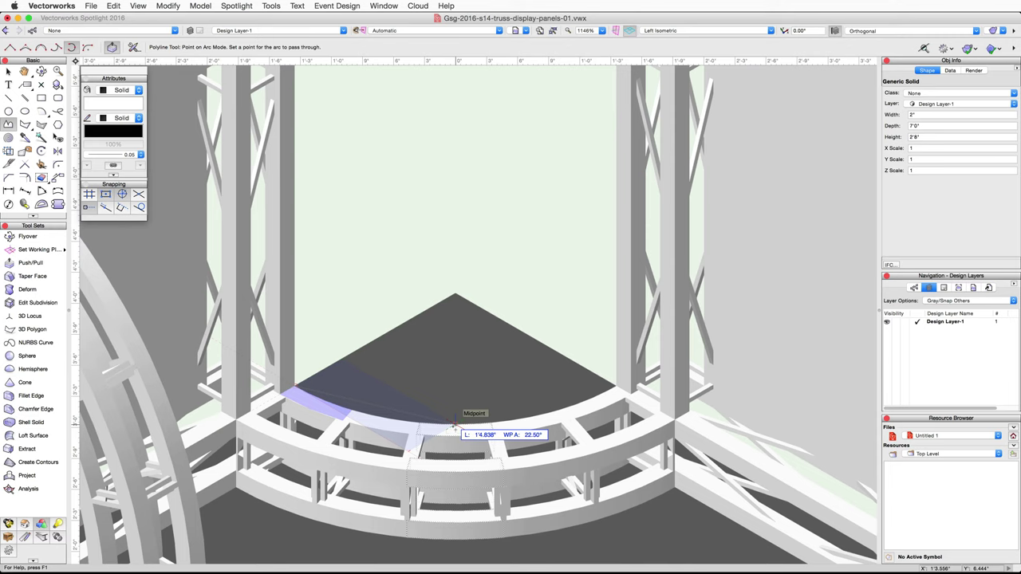
click(455, 422)
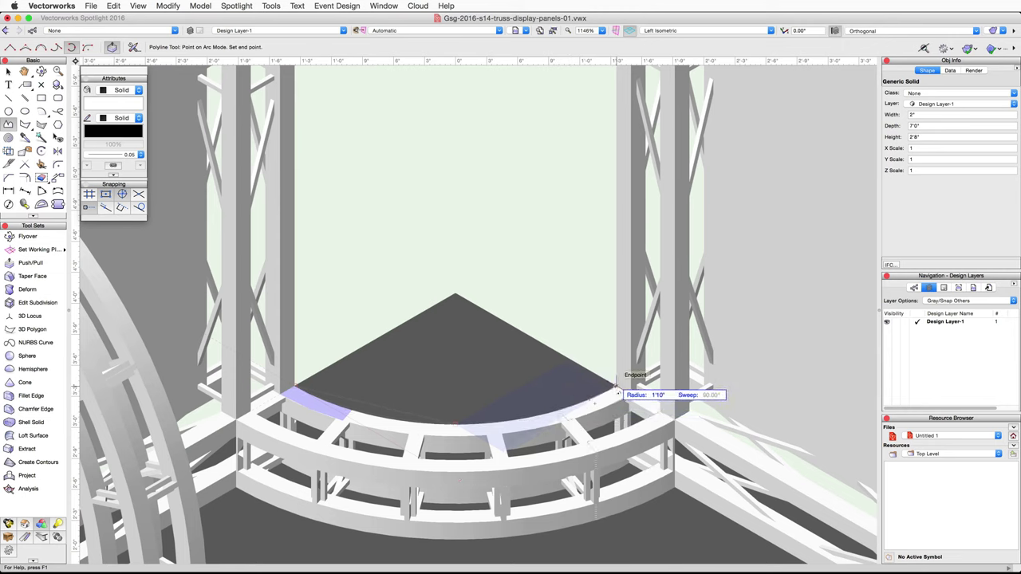
click(616, 391)
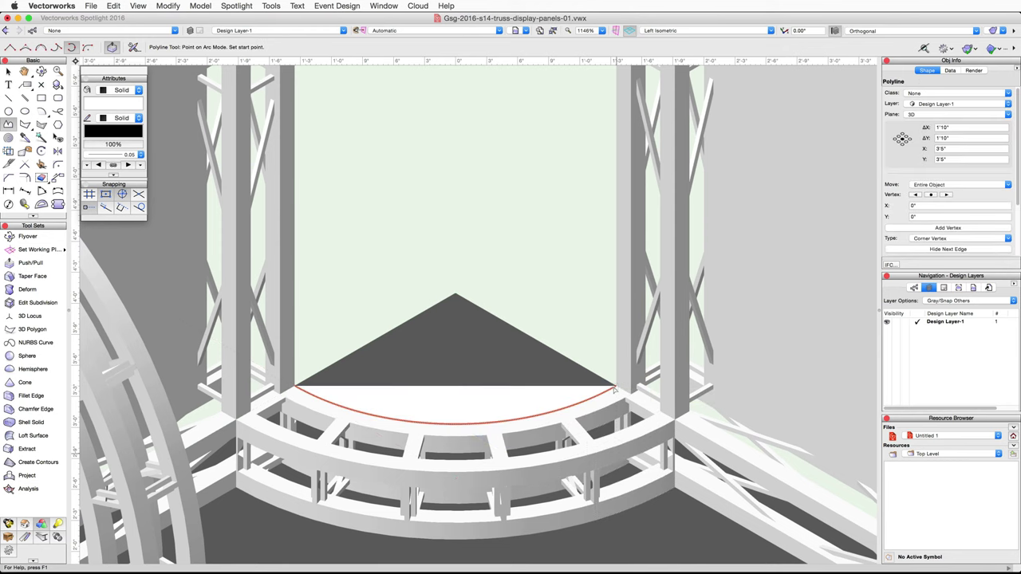
Offset the original arc by point to the chord's front edge midpoint, with Close Open Curves enabled, to form a closed curved band.
click(24, 177)
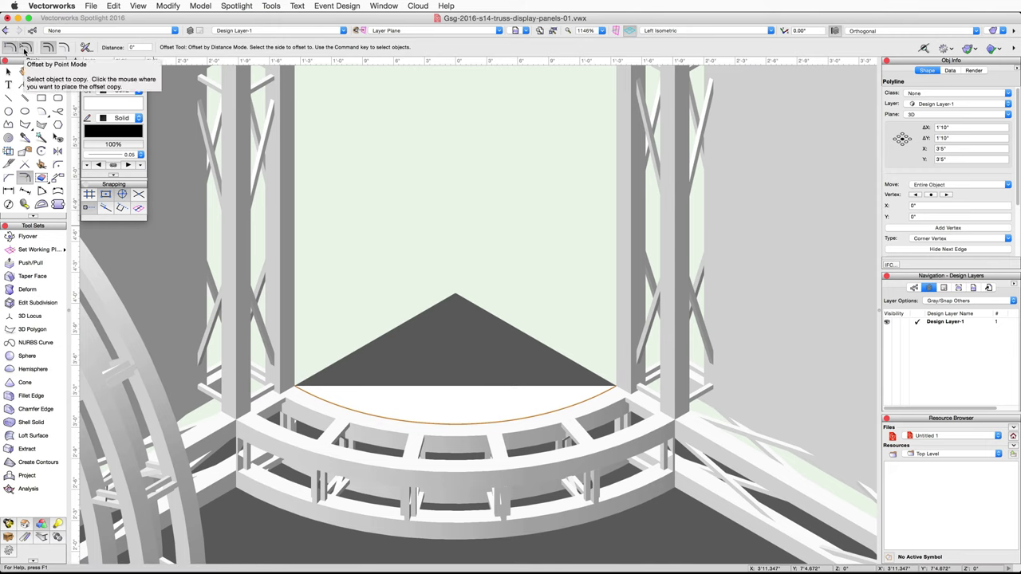
click(25, 48)
click(68, 49)
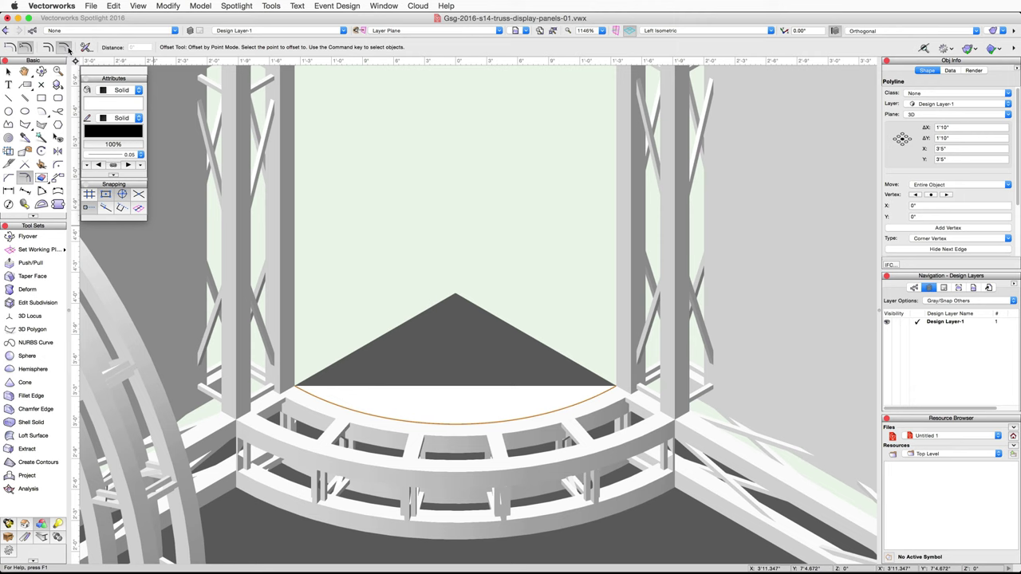
click(86, 48)
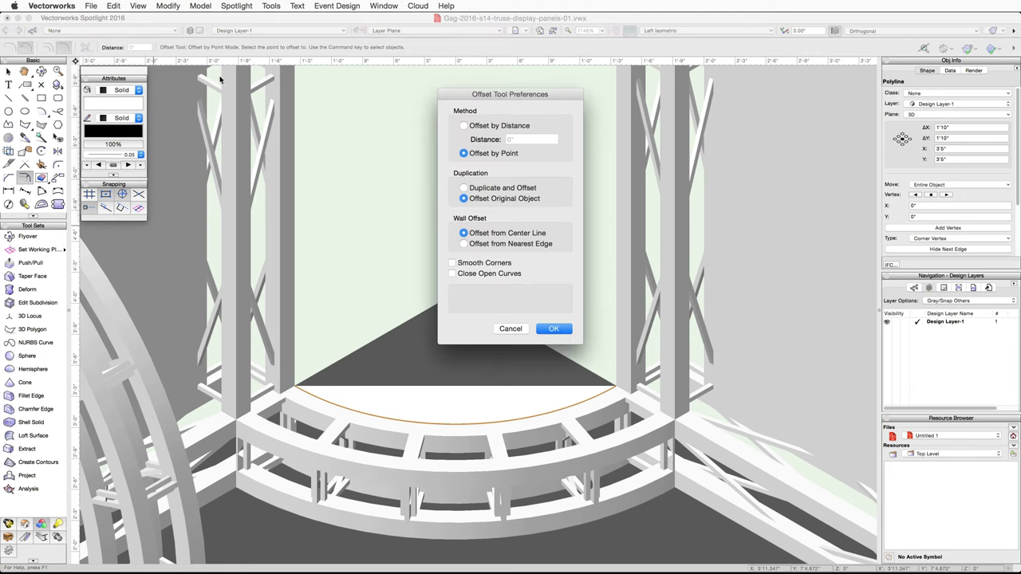
click(451, 273)
click(552, 329)
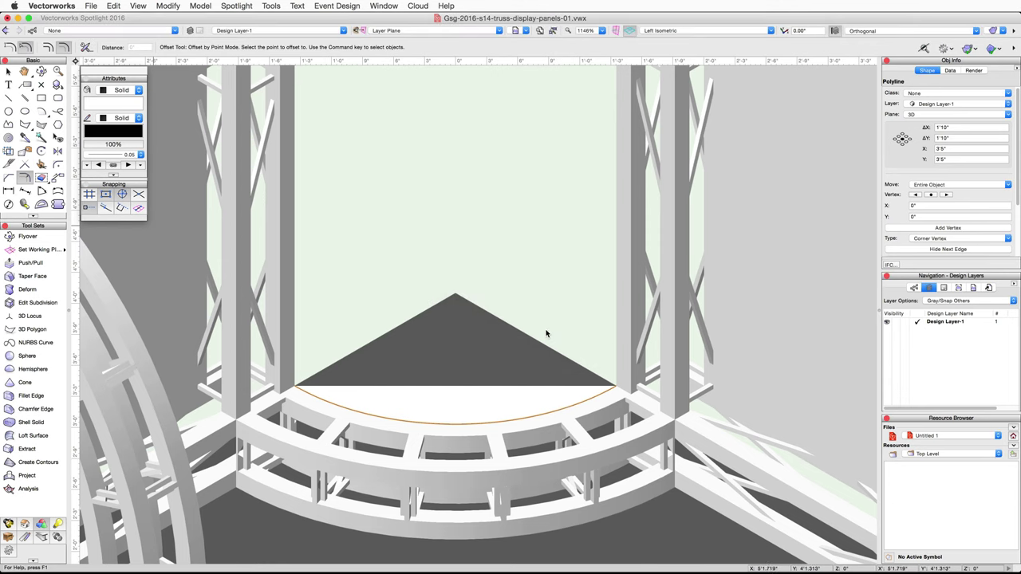
click(453, 435)
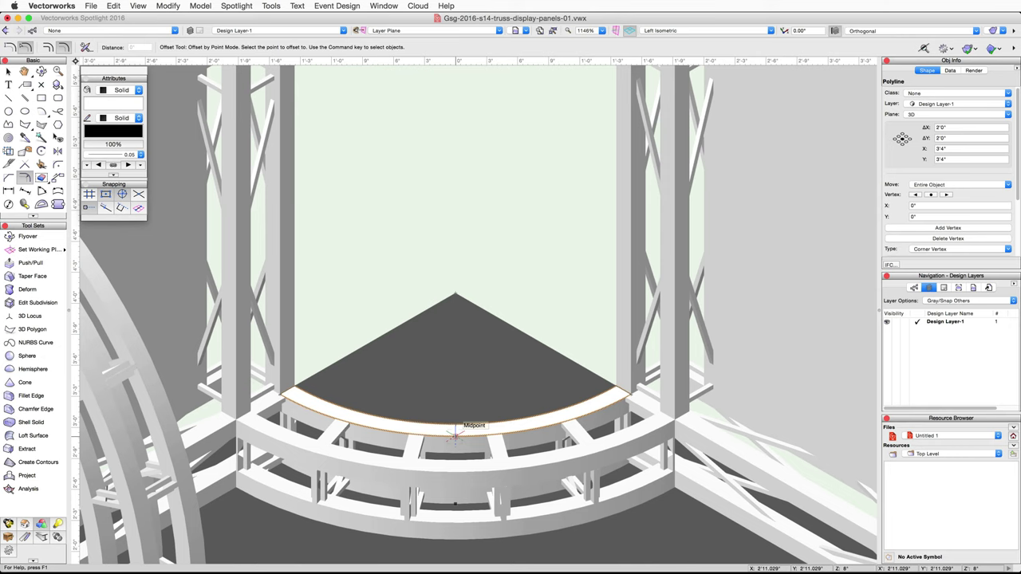
Push/pull the curved band upward 9'4" to the underside of the upper curved truss to form the curved panel.
click(29, 263)
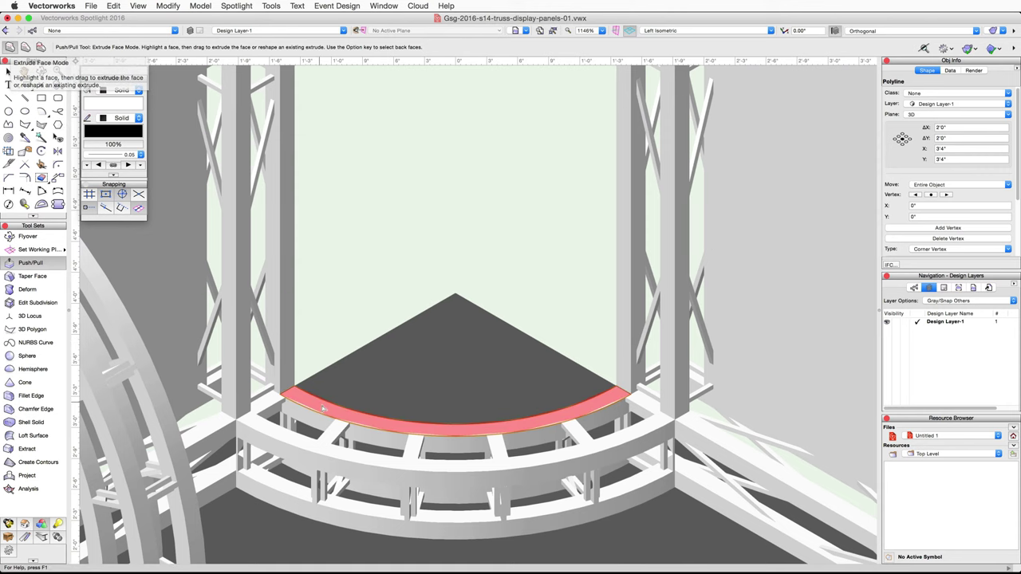
click(367, 422)
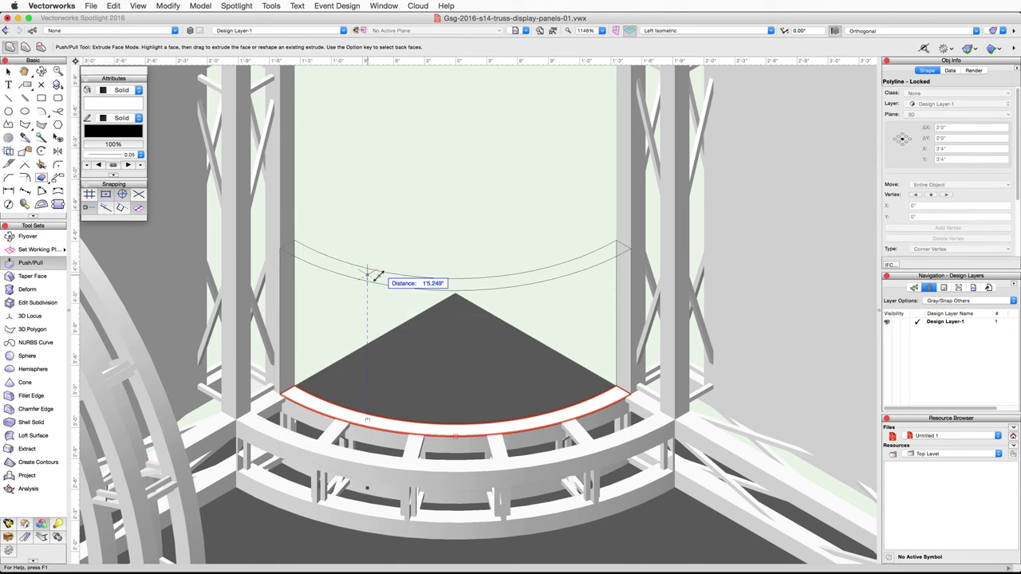
scroll(376, 275, down, 6)
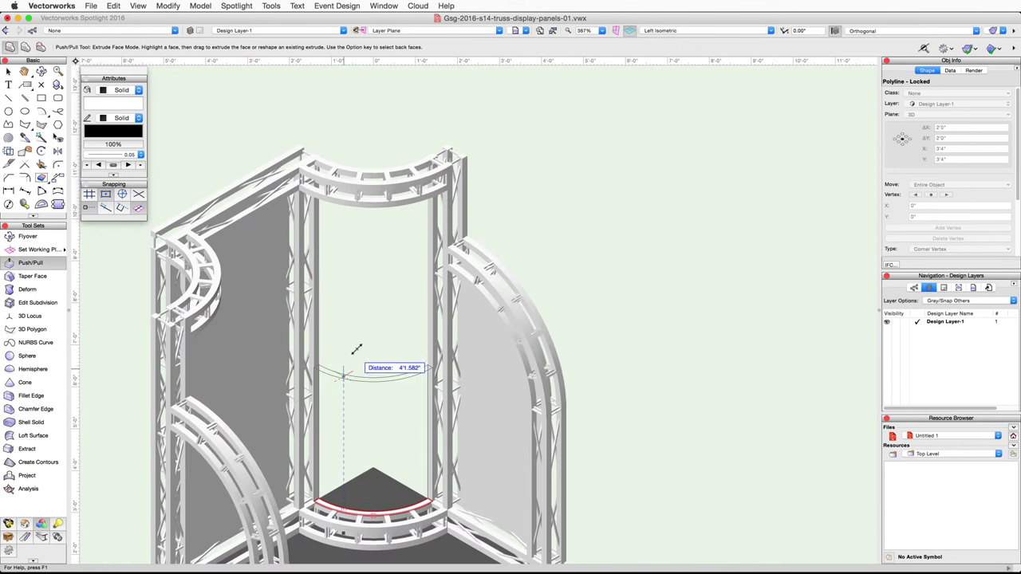
scroll(347, 201, up, 4)
key(ctrl)
mouse_move(338, 234)
ctrl+middle_down()
mouse_move(339, 219)
mouse_move(342, 232)
ctrl+middle_up()
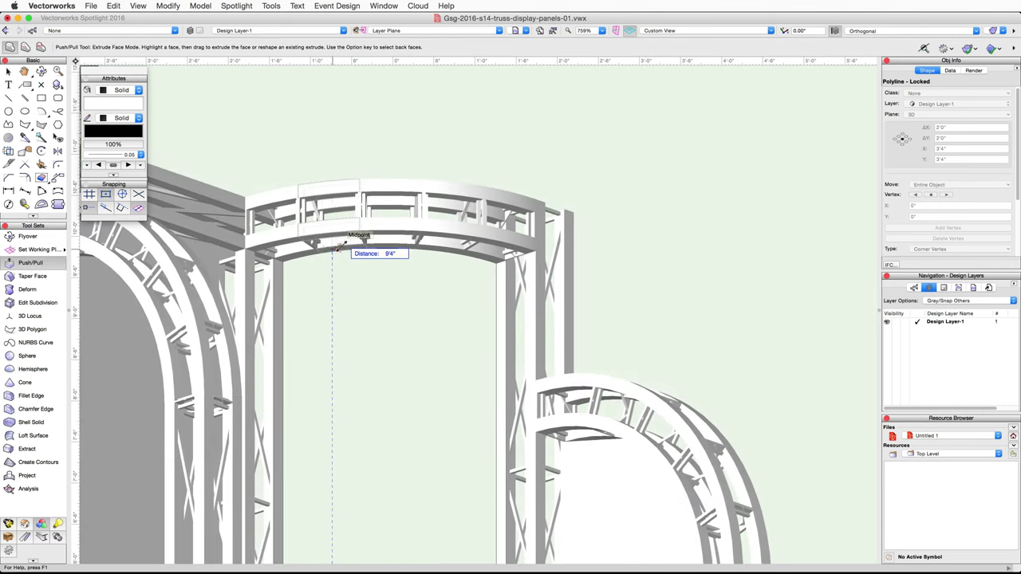
click(339, 244)
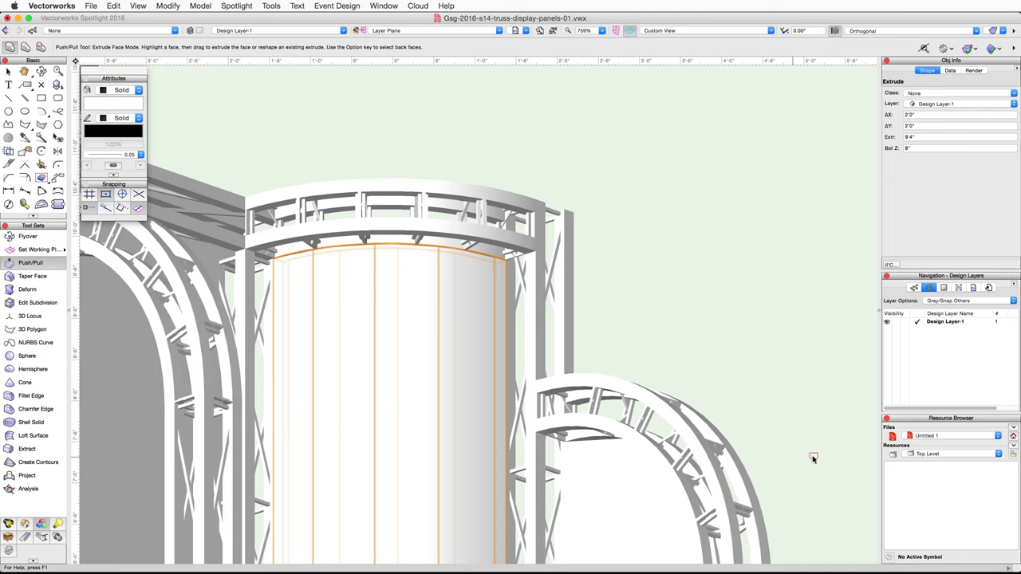
Create a new Renderworks texture with an Image color shader that uses Center Panel.png from Downloads.
click(1014, 446)
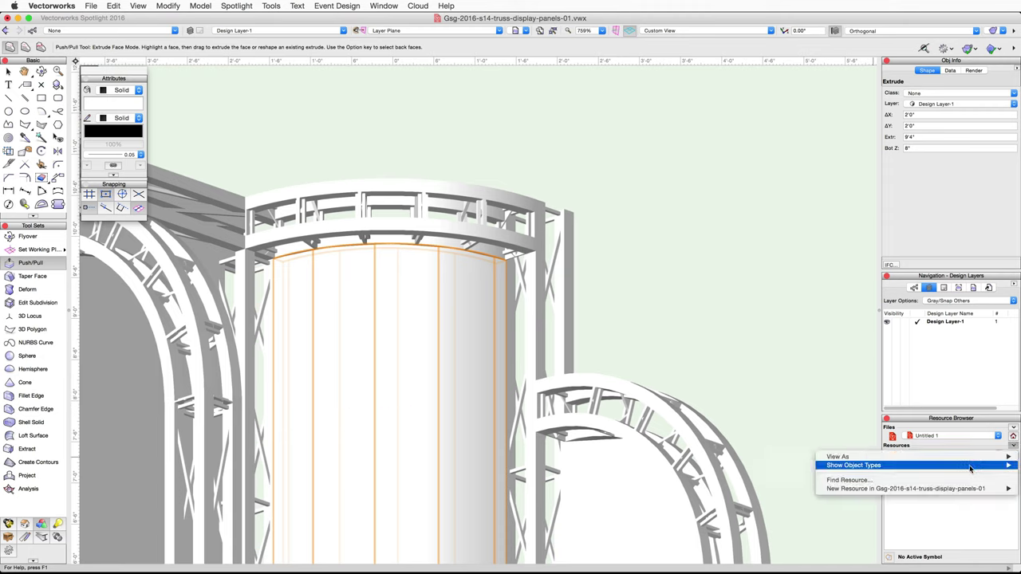
mouse_move(949, 490)
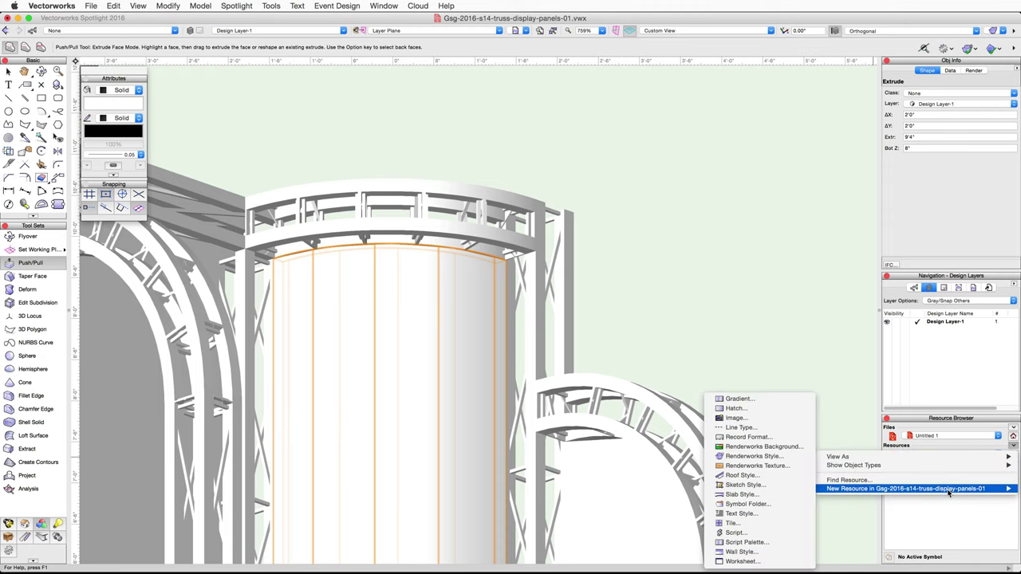
click(758, 467)
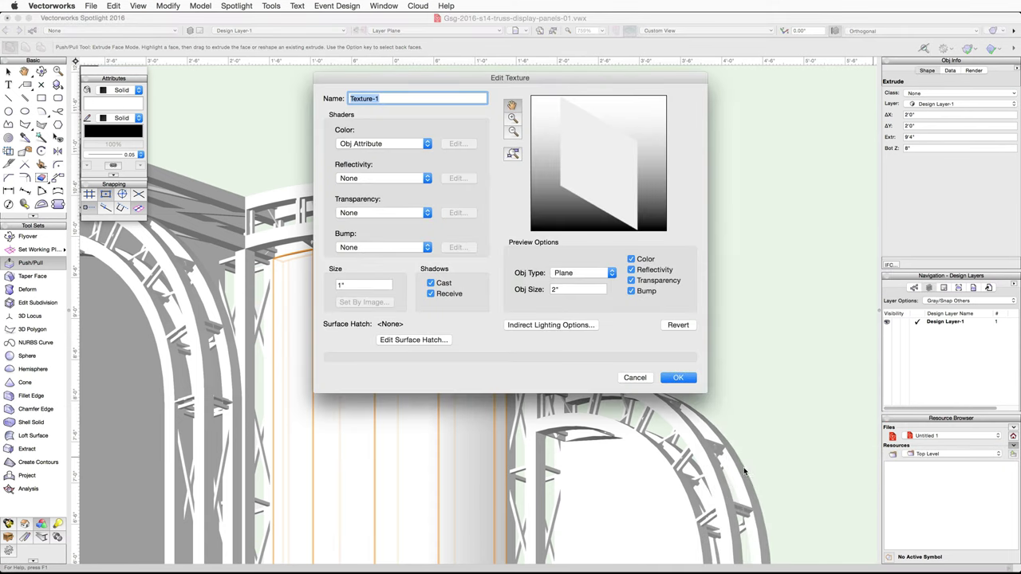
click(427, 146)
click(408, 159)
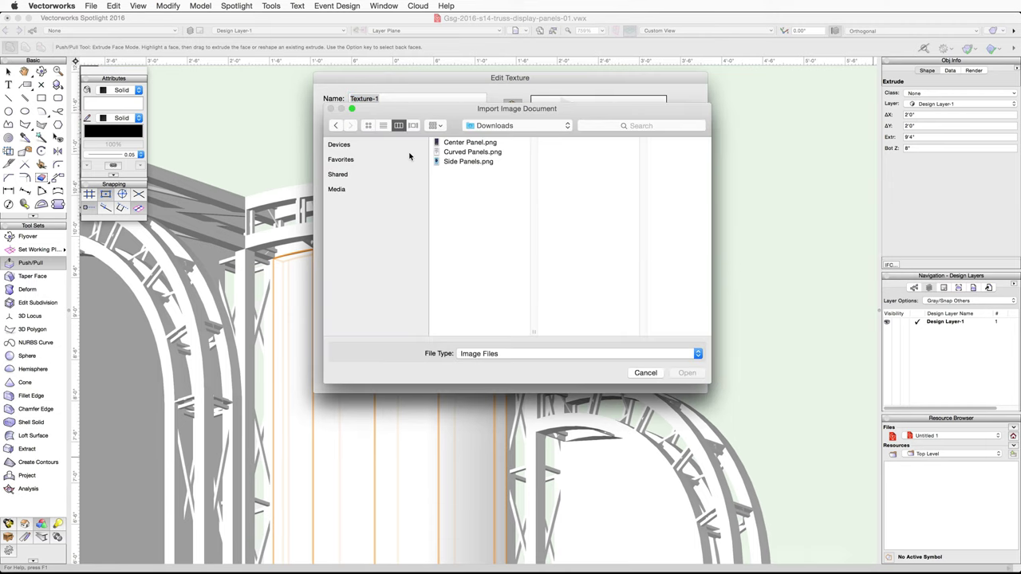
click(469, 144)
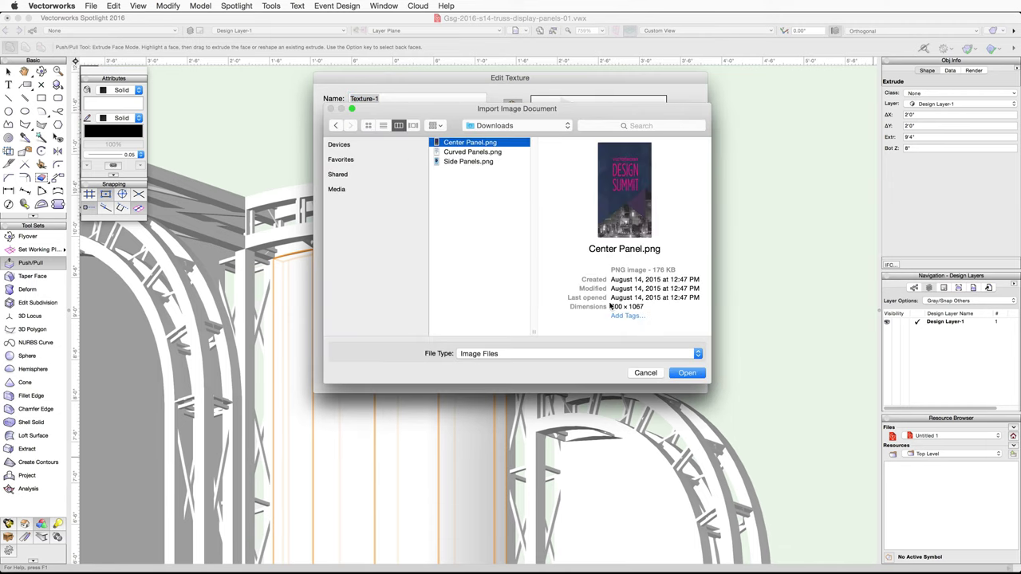
click(687, 373)
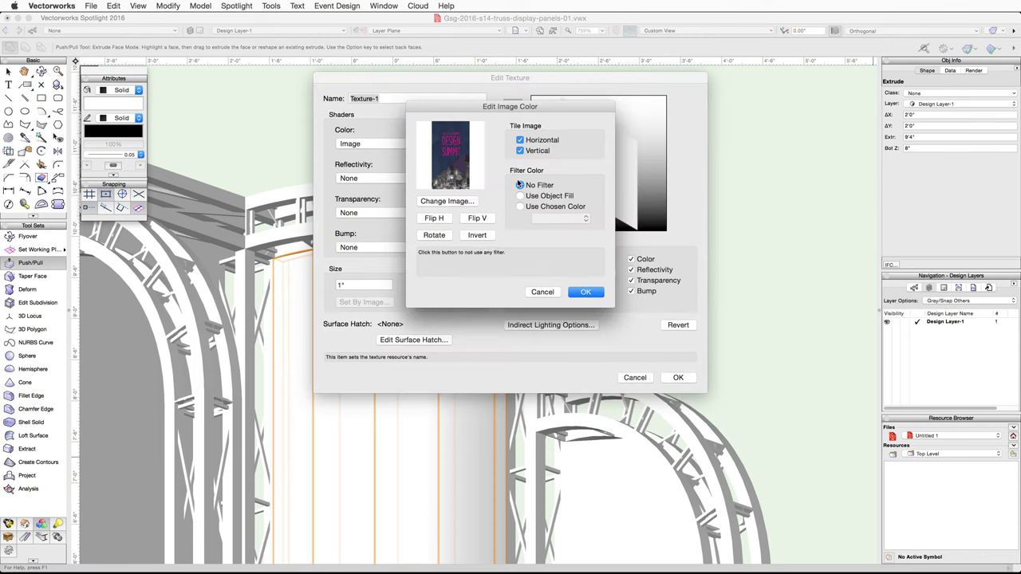
Turn off horizontal and vertical tiling for the image and save the texture under the name Center Panel.
click(520, 140)
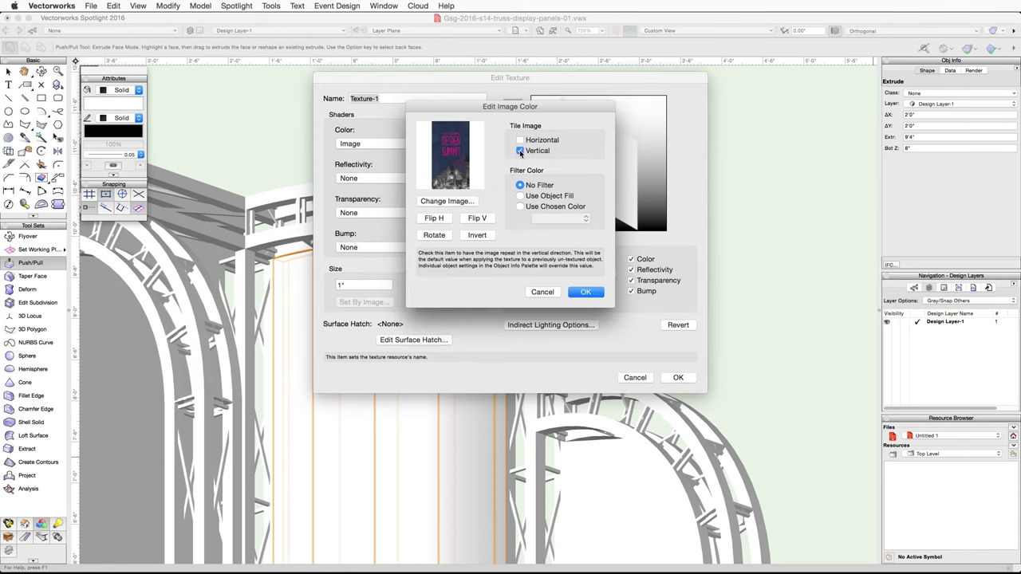
click(520, 150)
click(585, 292)
text(Center Panel)
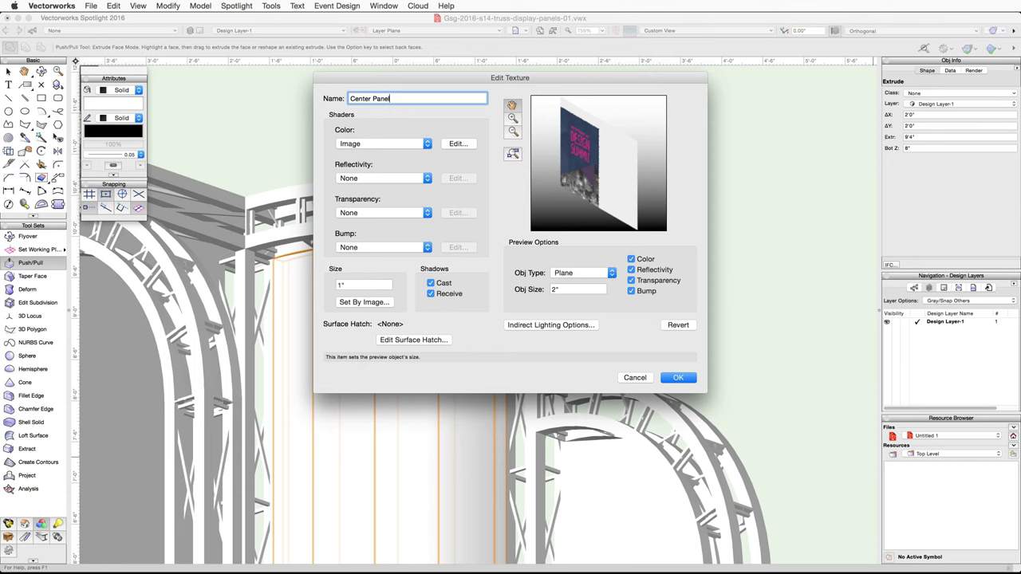
click(678, 380)
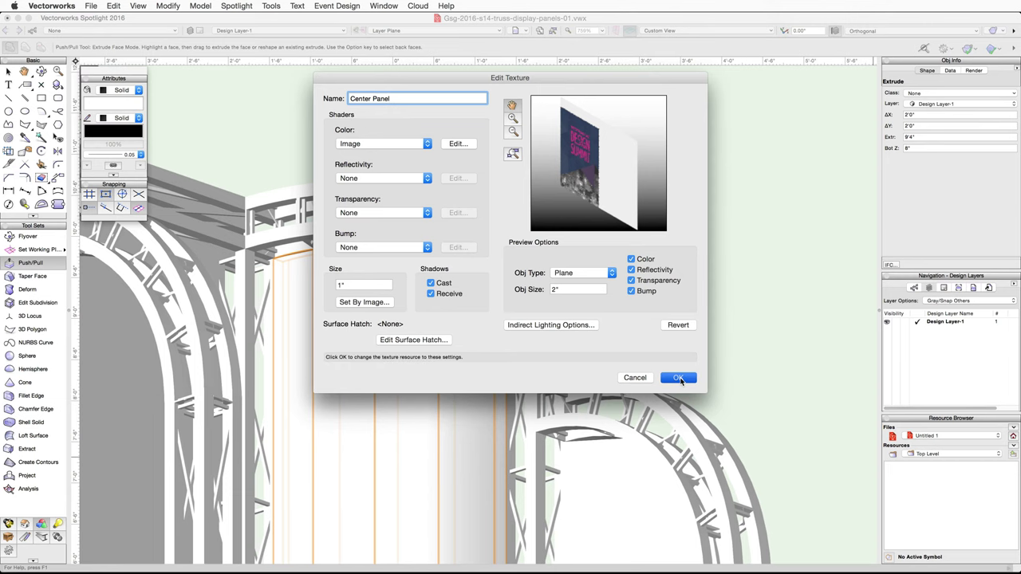
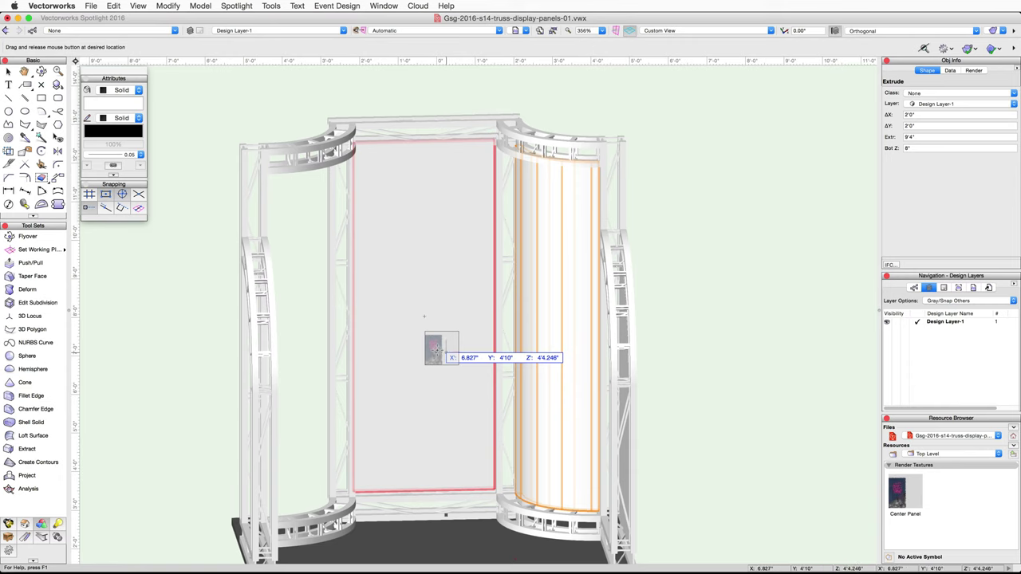
Apply the Center Panel texture to the straight center panel and switch to the Front view.
drag(435, 348, 436, 350)
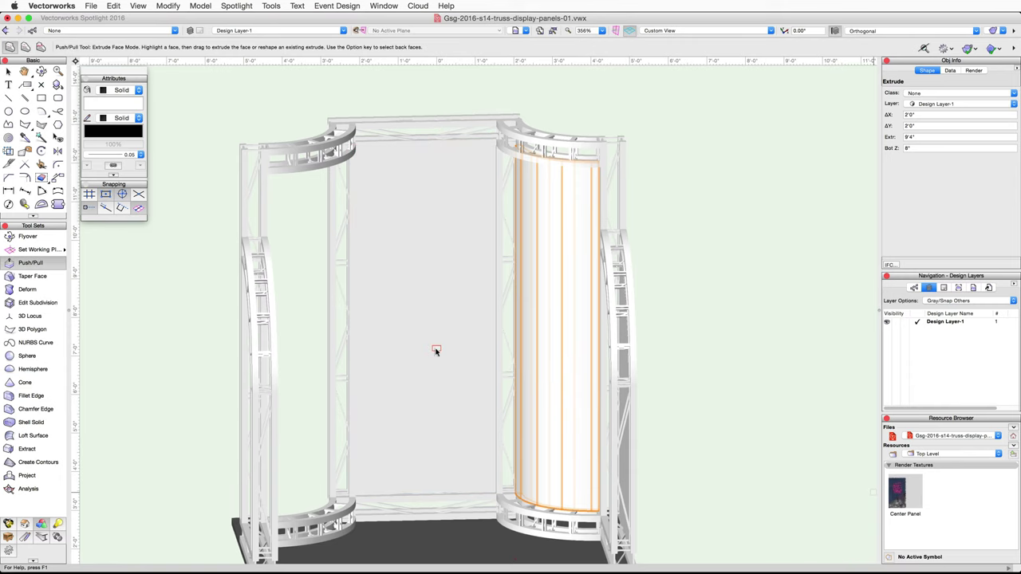
click(770, 30)
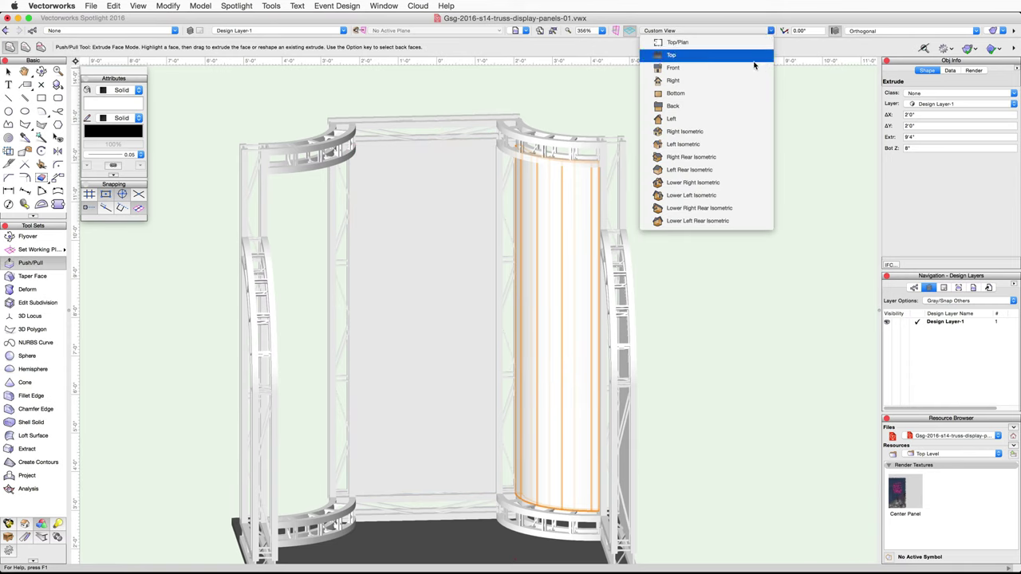
click(754, 67)
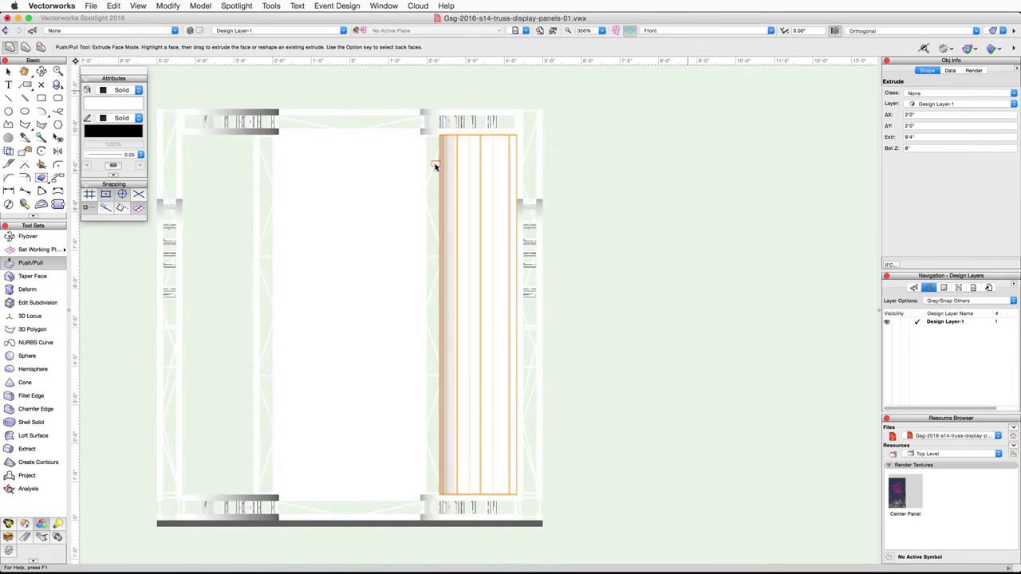
Change the center panel's texture map type to Plane with the Attribute Mapping tool and align the mapping to the panel's front face.
click(8, 152)
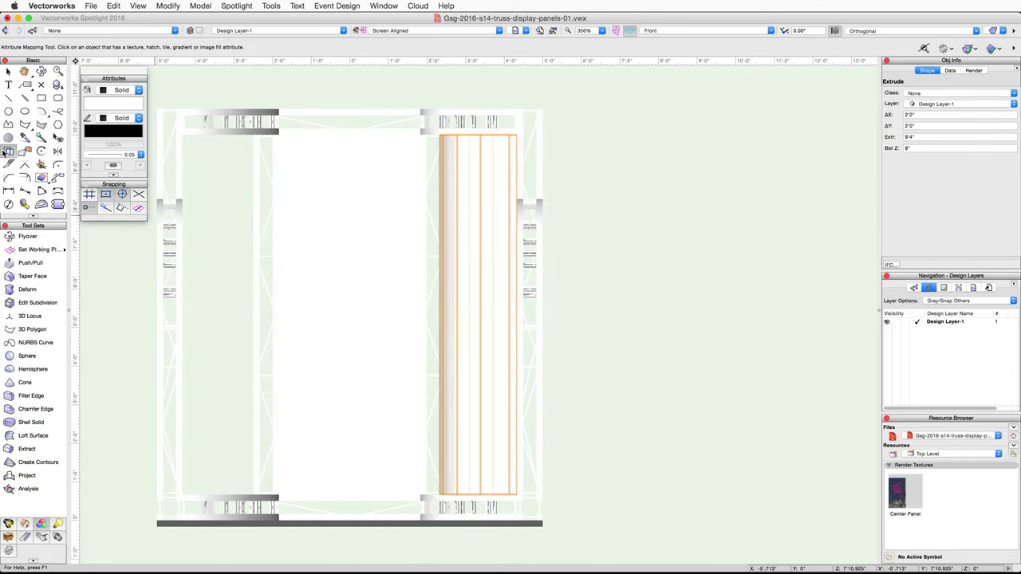
click(331, 296)
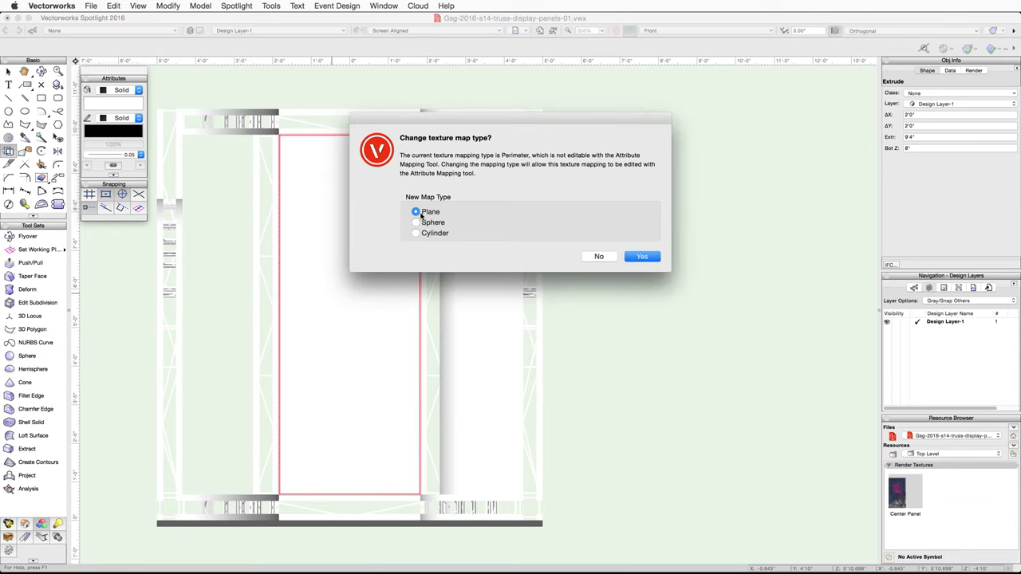
click(641, 257)
click(348, 316)
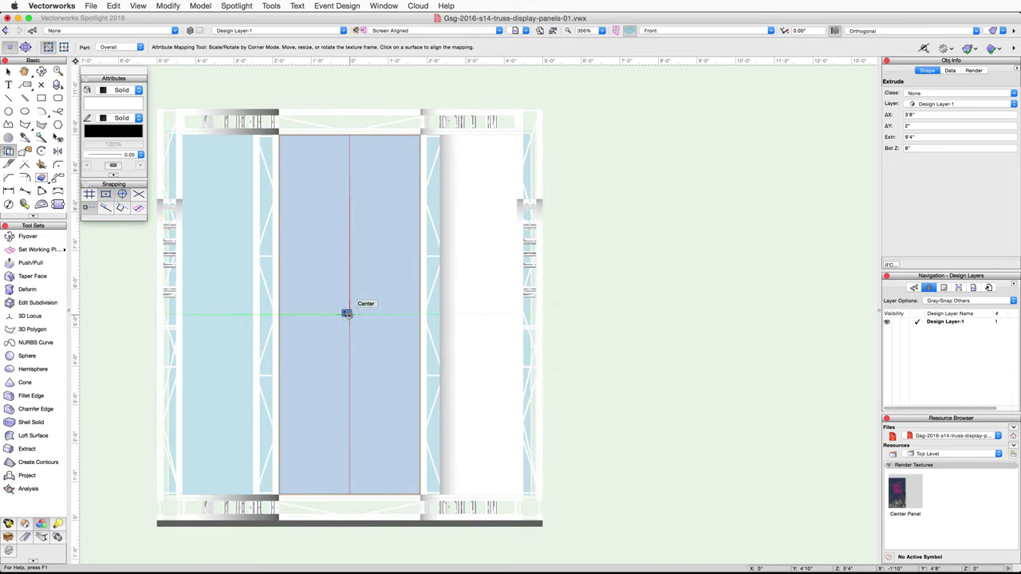
Rotate the center panel's texture frame -90° so the image stands upright.
scroll(345, 312, up, 5)
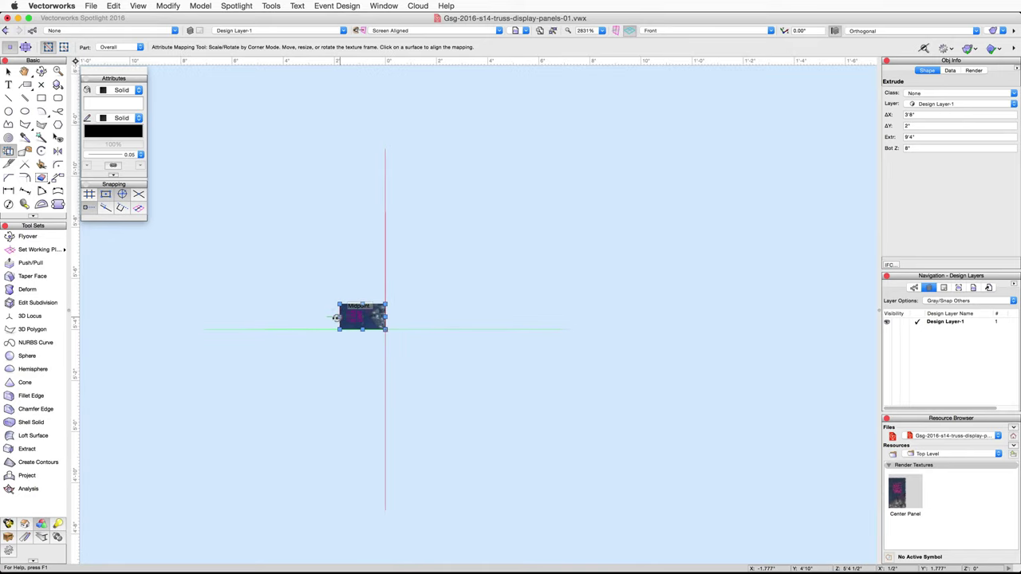
drag(335, 317, 381, 254)
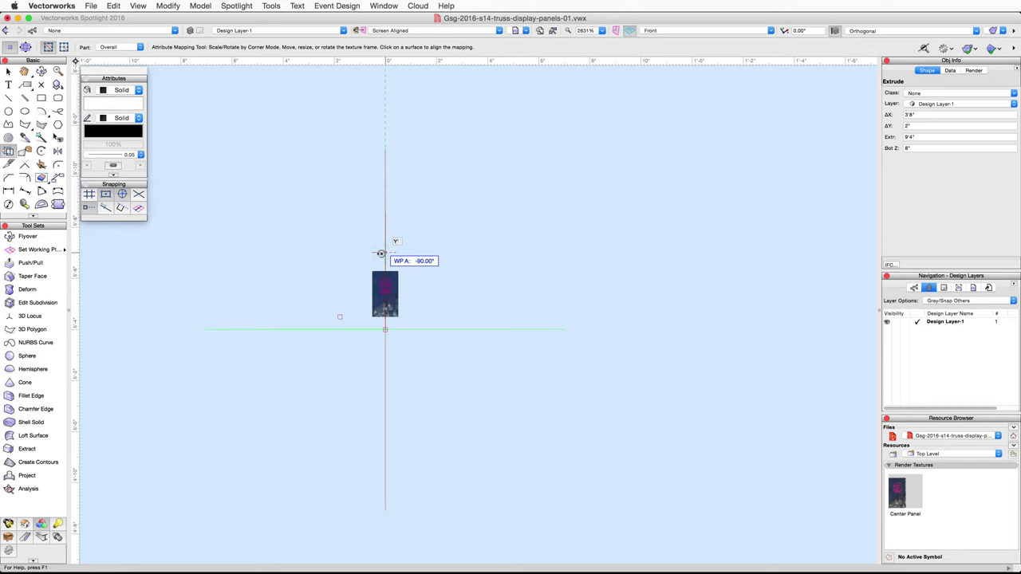
drag(380, 254, 382, 252)
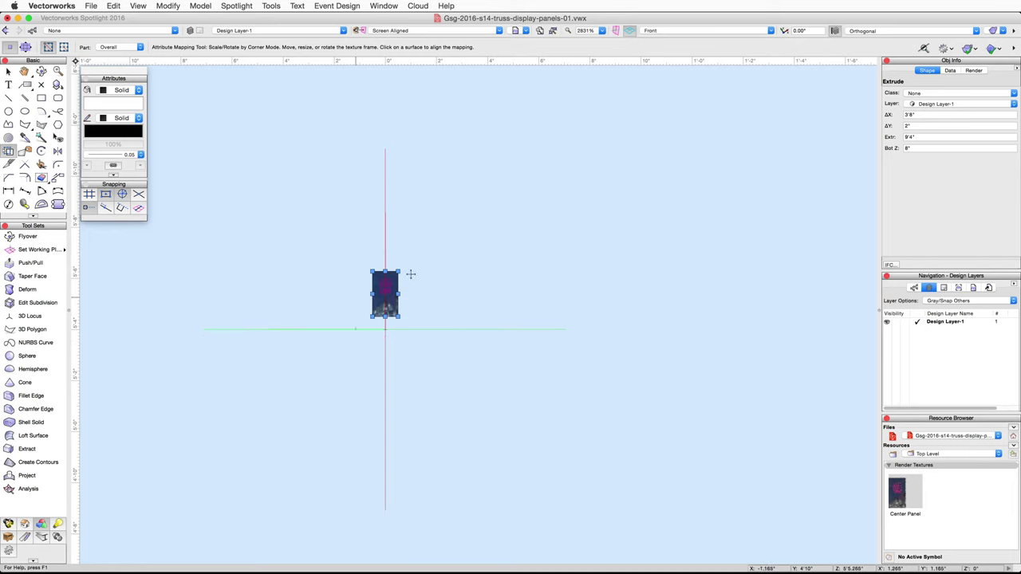
Set the center panel texture's mapping scale to 30 and move the image's center onto the mapping origin.
click(975, 71)
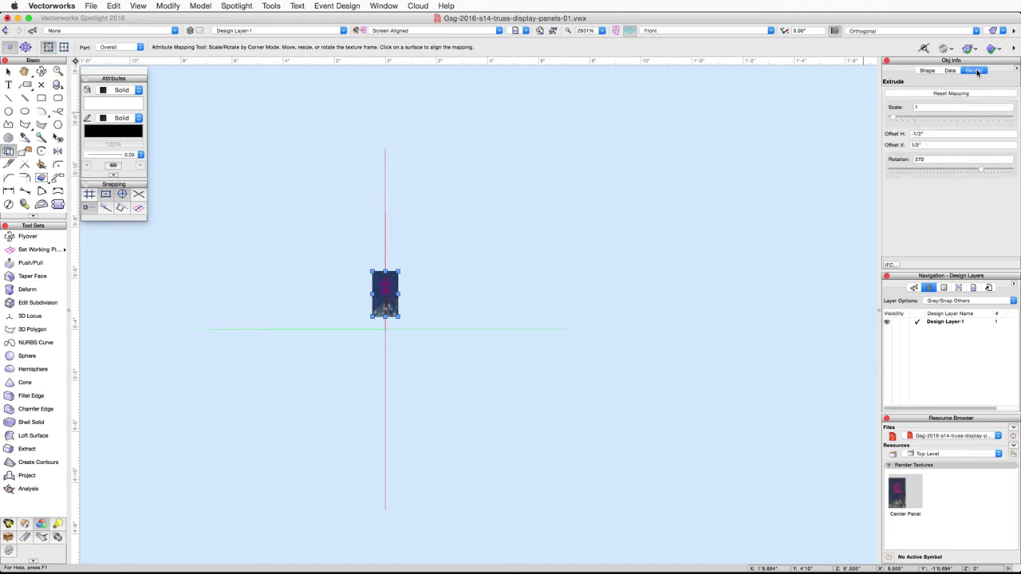
click(934, 107)
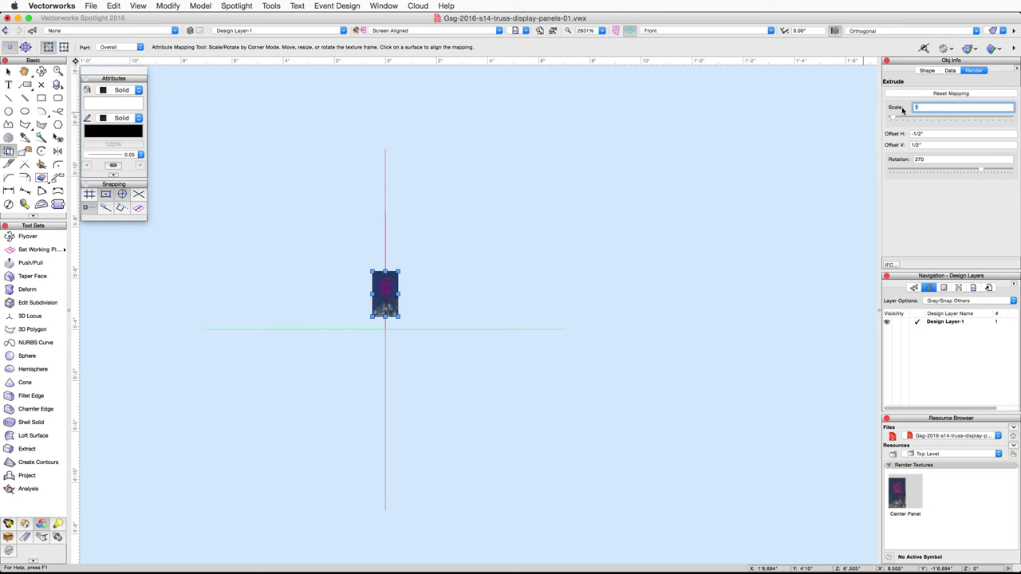
text(30)
key(Return)
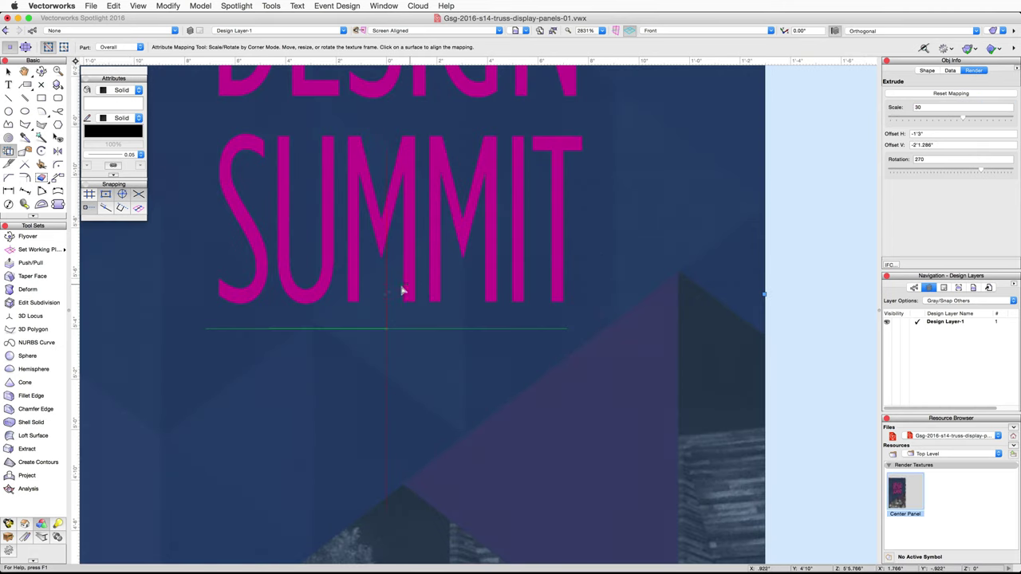
drag(386, 294, 385, 330)
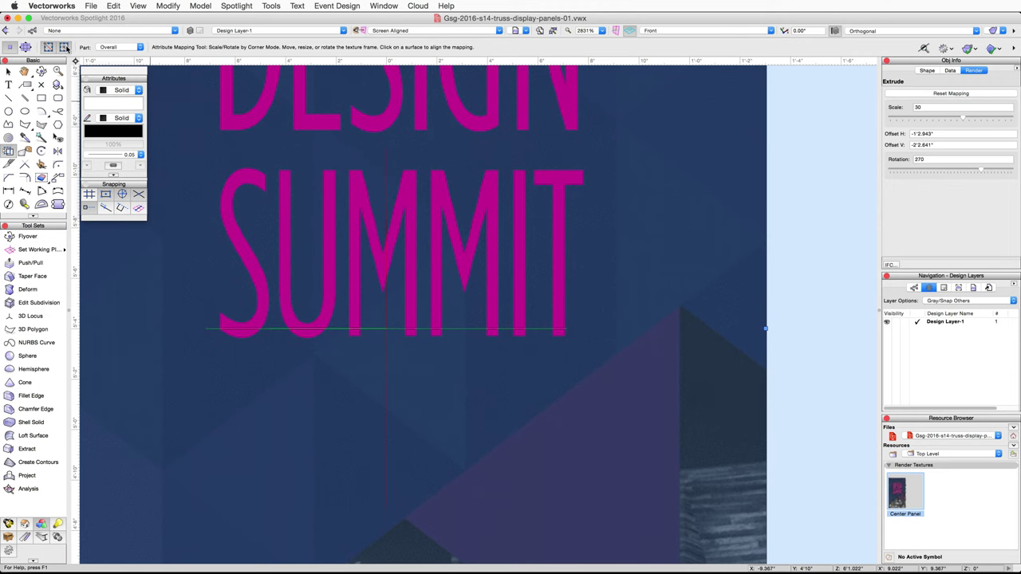
Scale the center panel's texture frame about its center to 63 using Scale/Rotate by Center mode.
click(65, 47)
scroll(226, 223, down, 5)
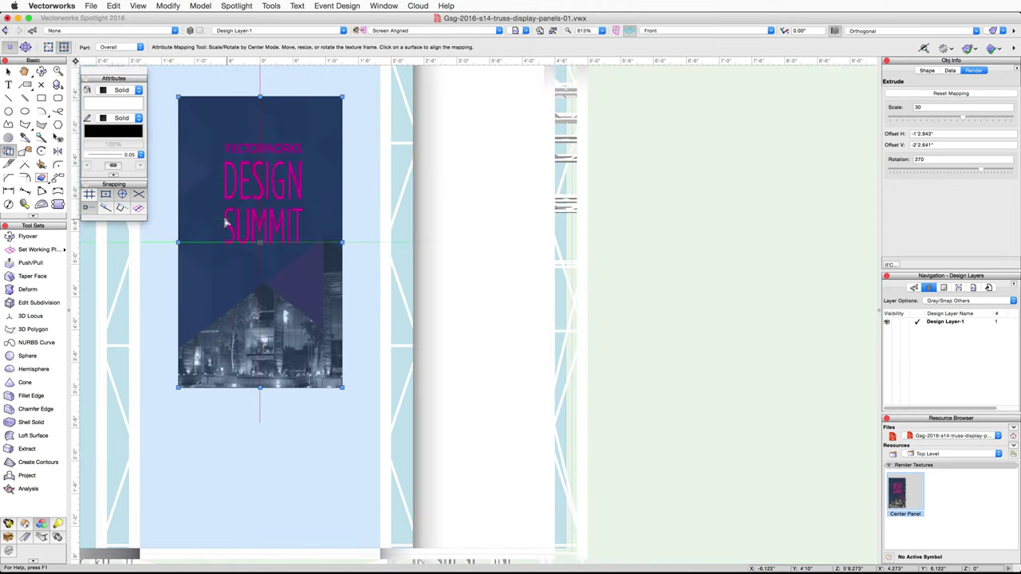
scroll(226, 223, down, 2)
middle_drag(226, 223, 397, 279)
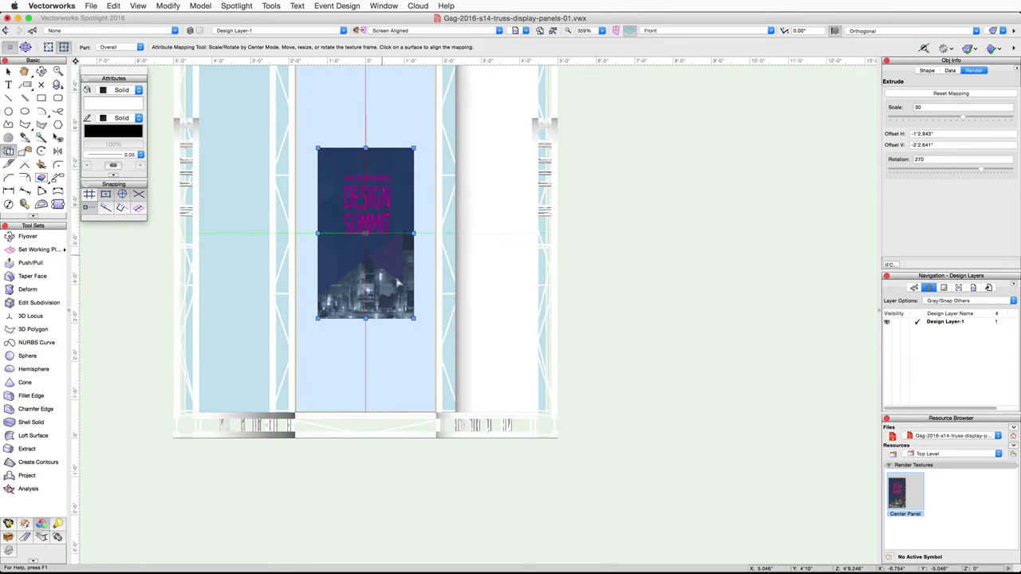
click(412, 319)
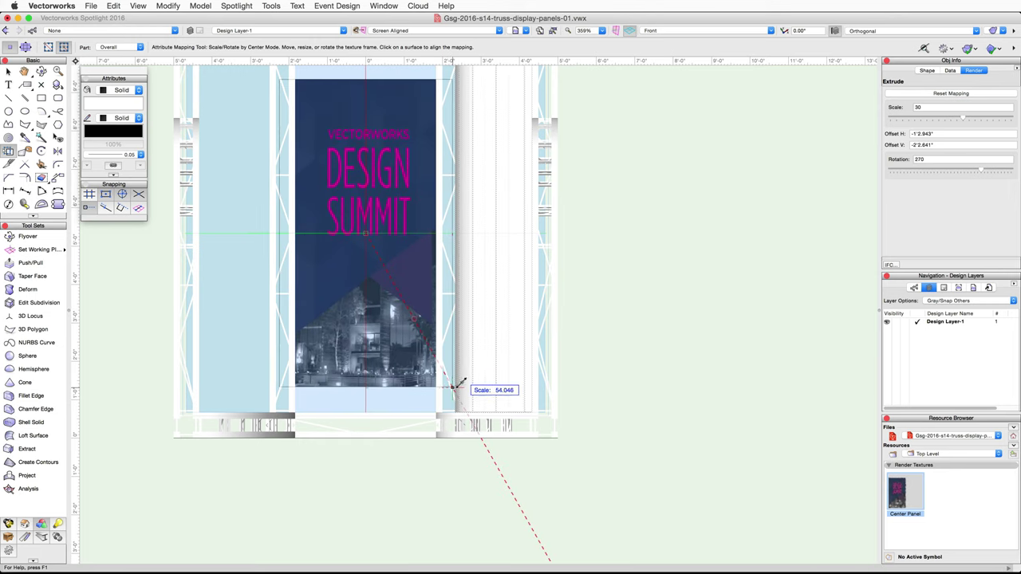
key(Tab)
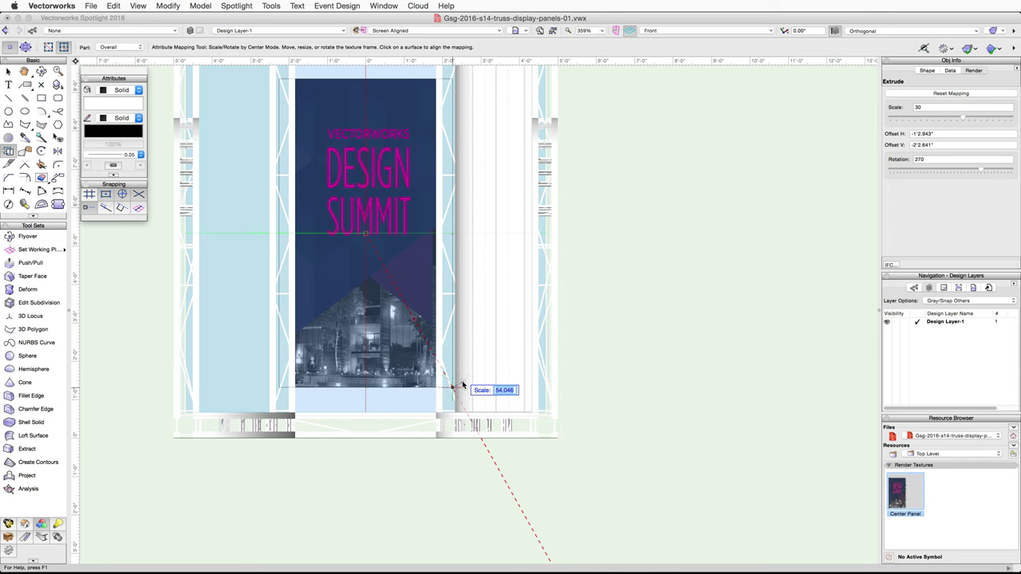
text(63)
key(Return)
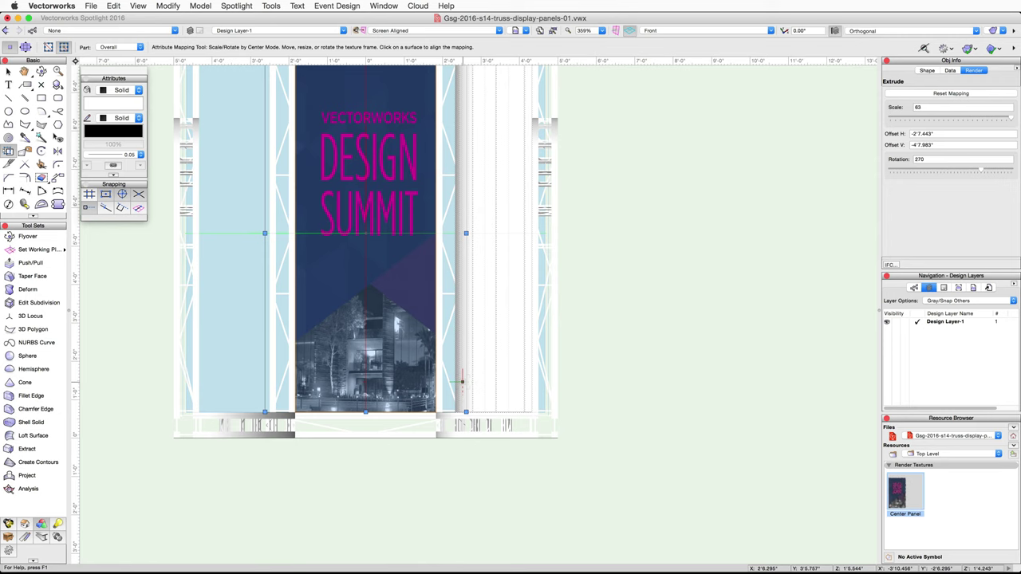
Switch to the Left Isometric view and create a new Renderworks texture with an Image color shader using Side Panels.png from Downloads.
click(764, 31)
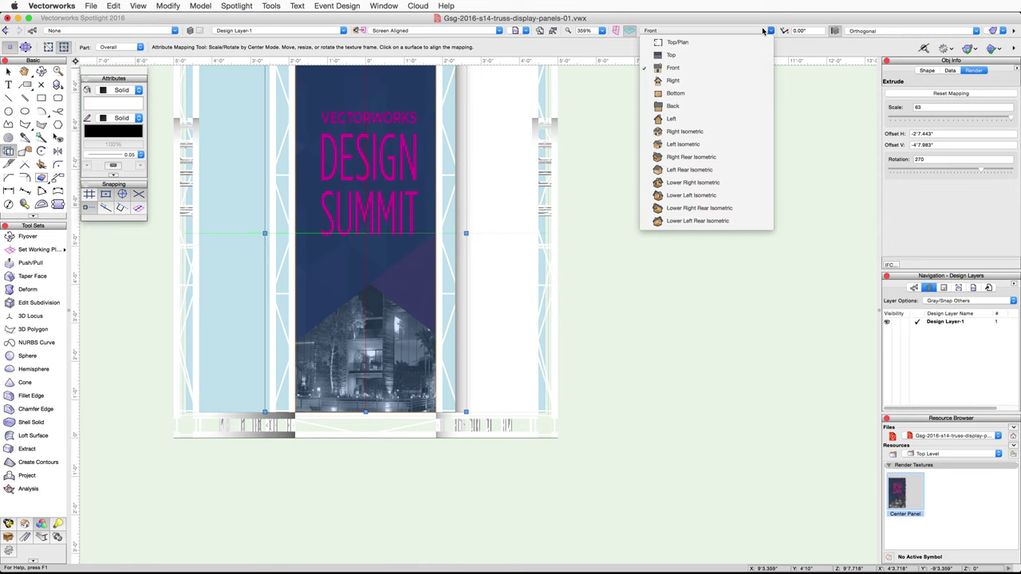
click(736, 143)
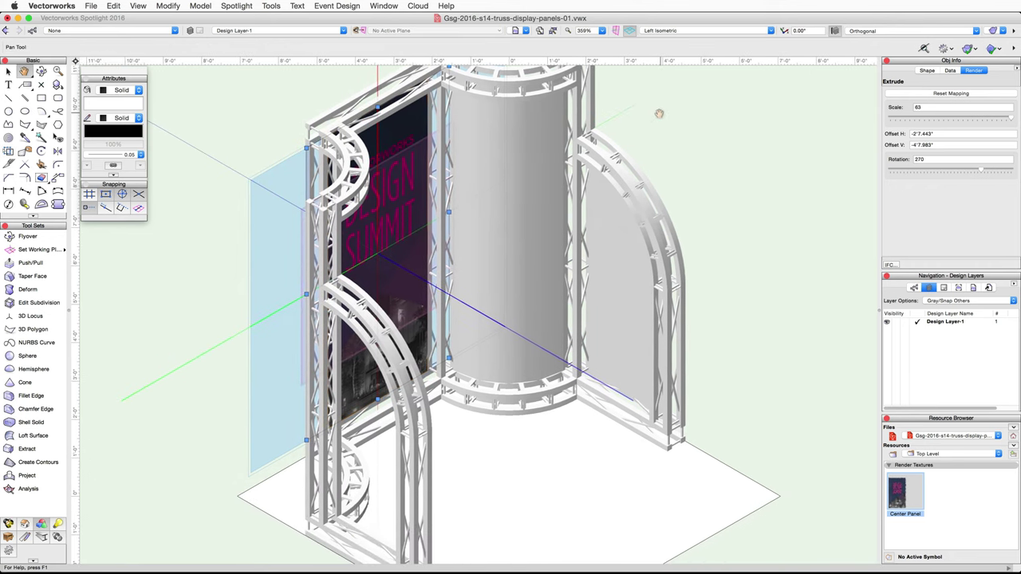
right_click(967, 497)
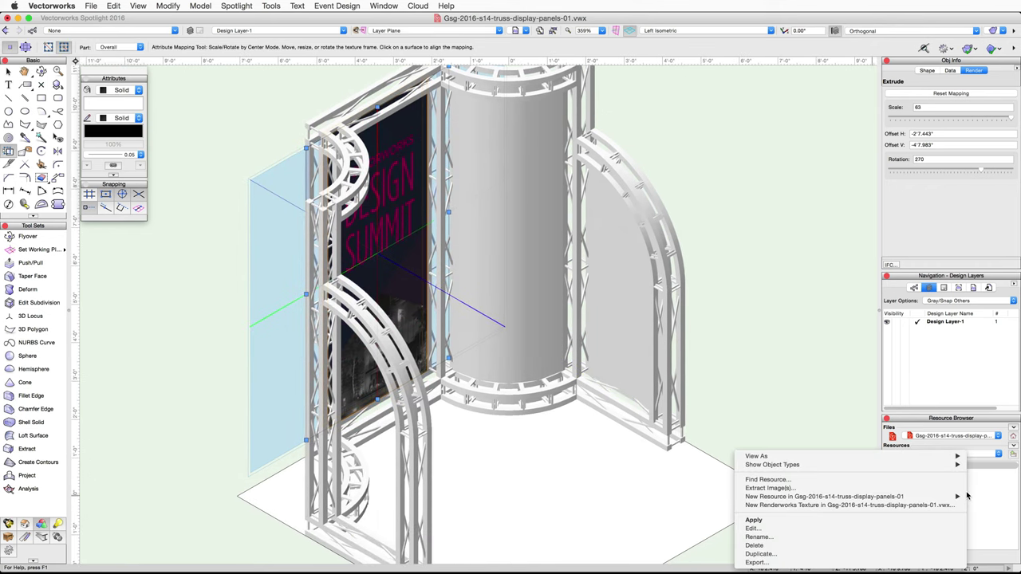
click(945, 506)
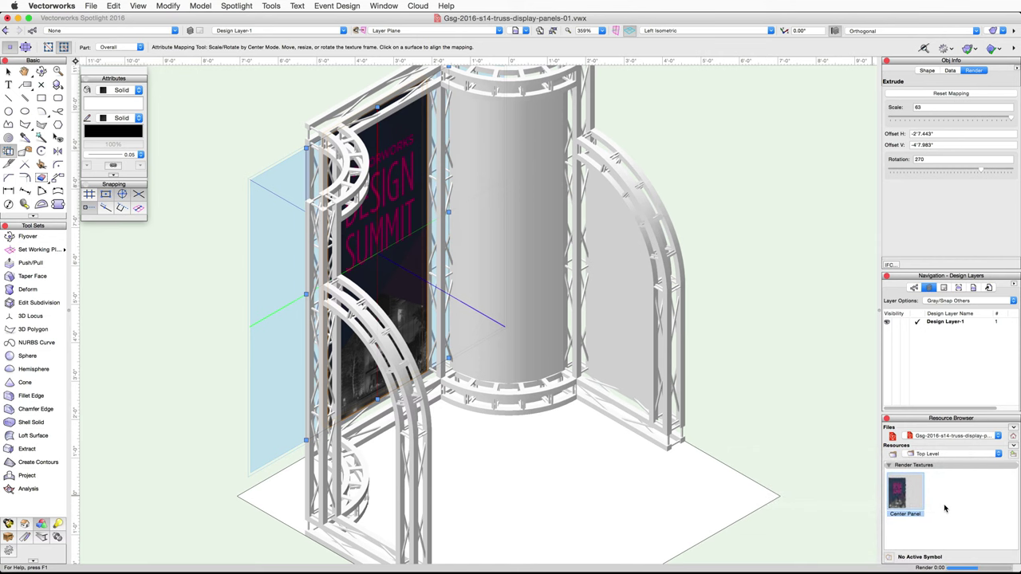
click(425, 144)
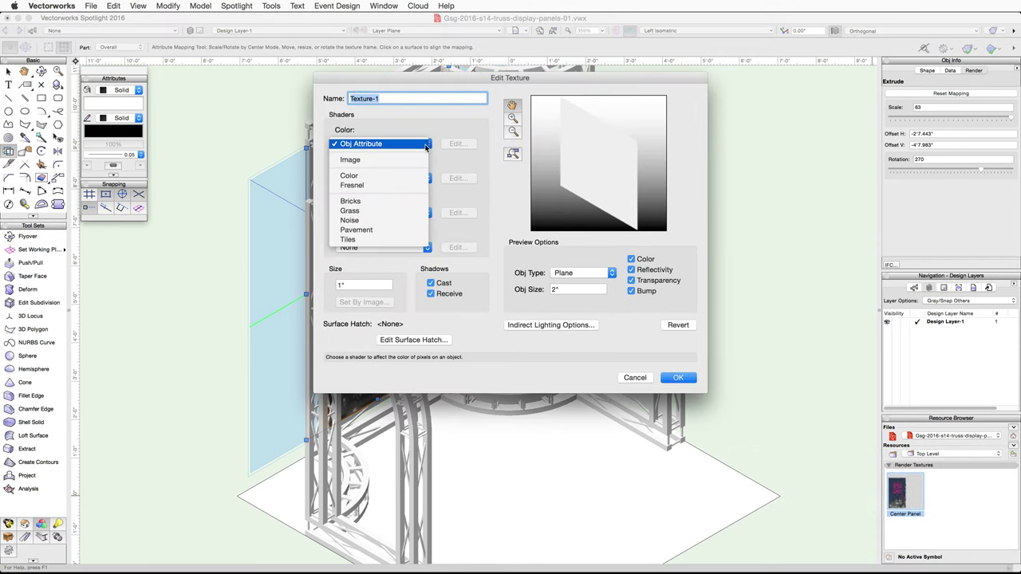
click(424, 160)
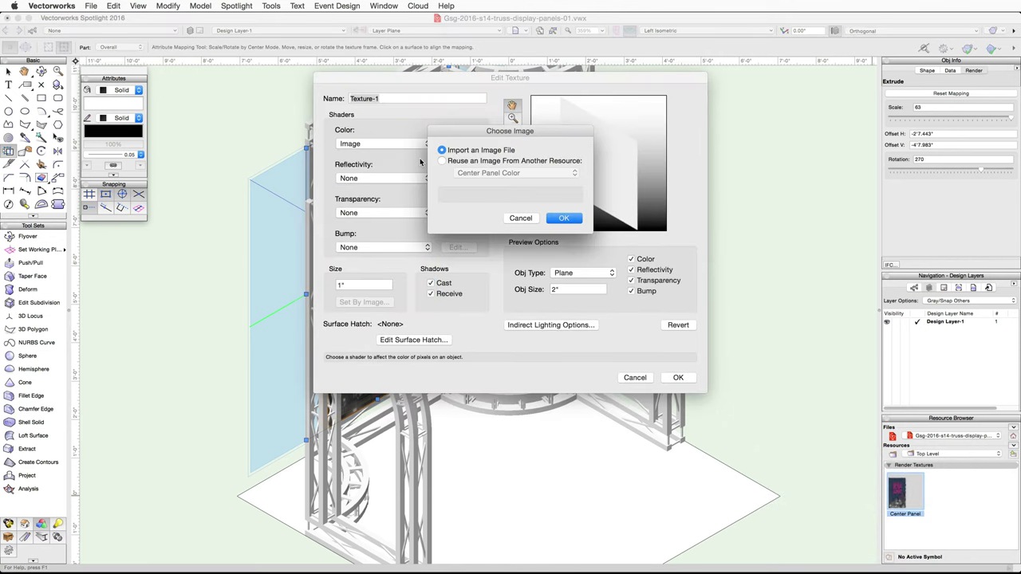
click(564, 219)
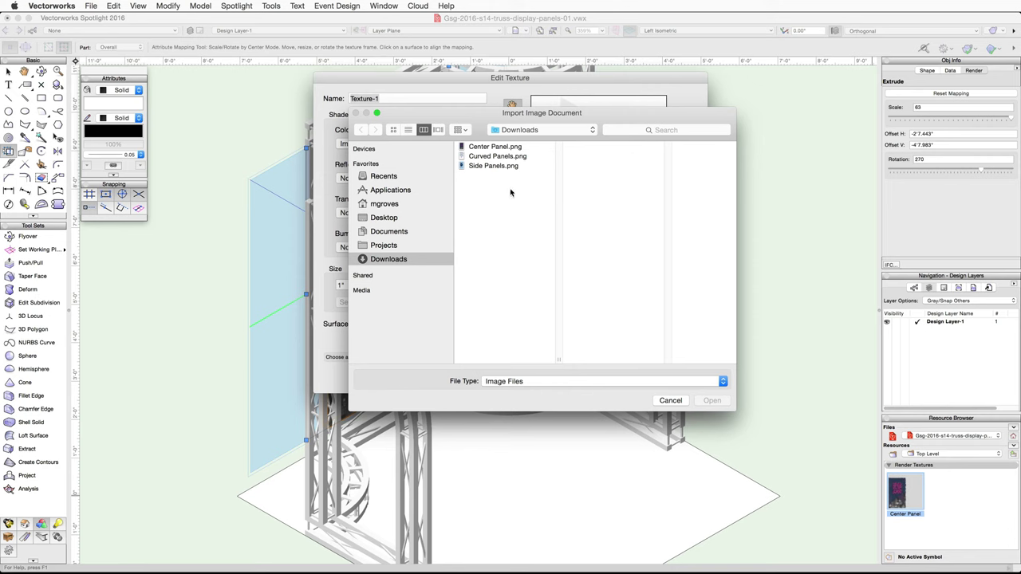
click(493, 167)
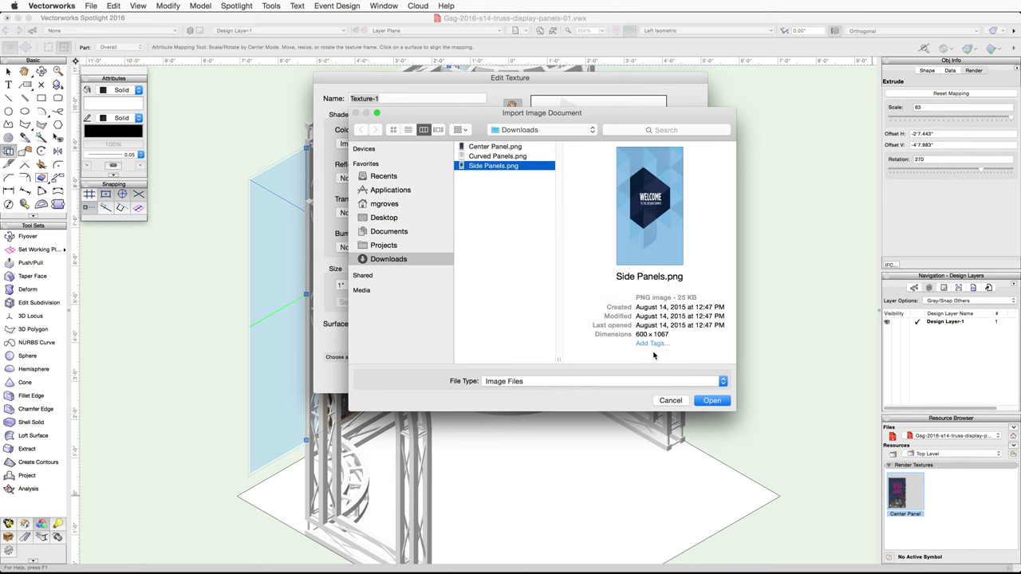
click(712, 402)
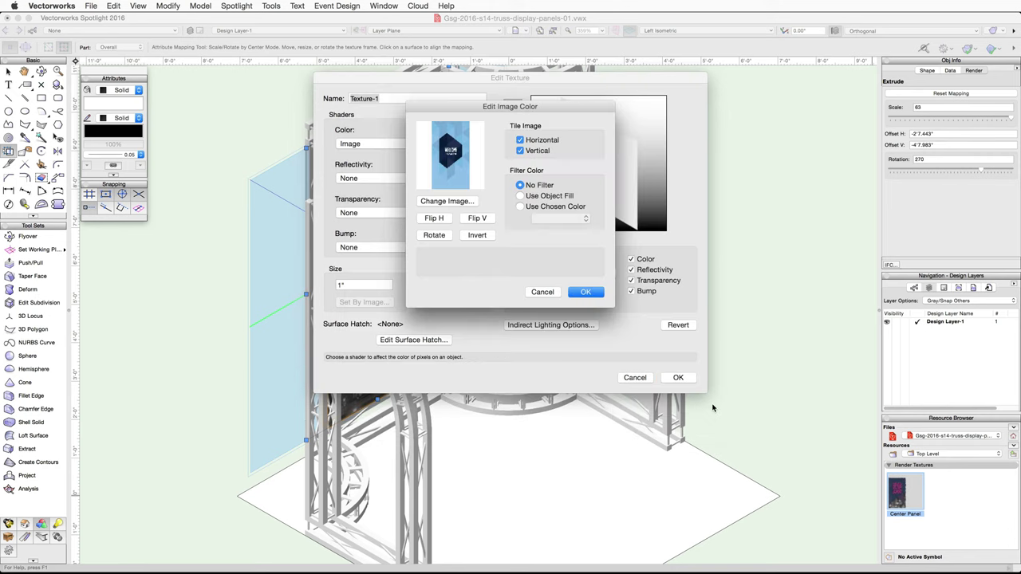
Turn off horizontal tiling for the image and save the texture under the name Side Panels.
click(520, 140)
click(586, 292)
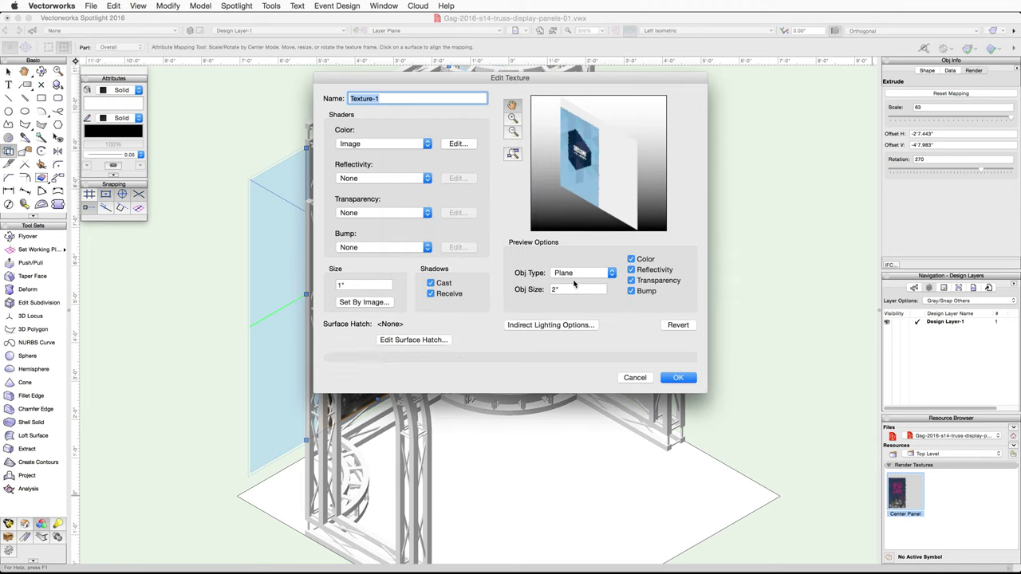
text(Side Panels)
click(677, 378)
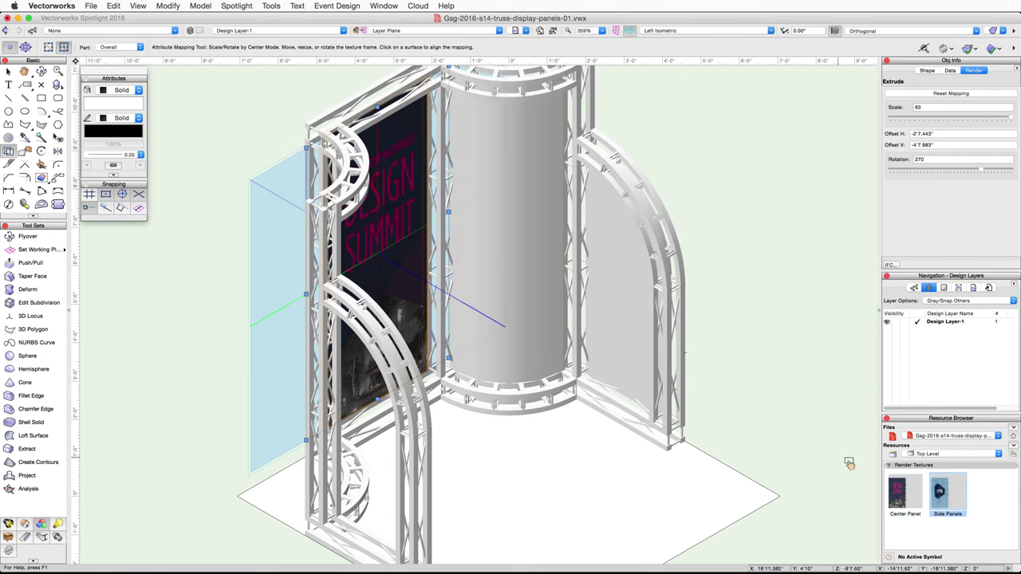
Apply the Side Panels texture to the straight side panel beside the curved panel and change its map type to Plane.
drag(898, 491, 629, 315)
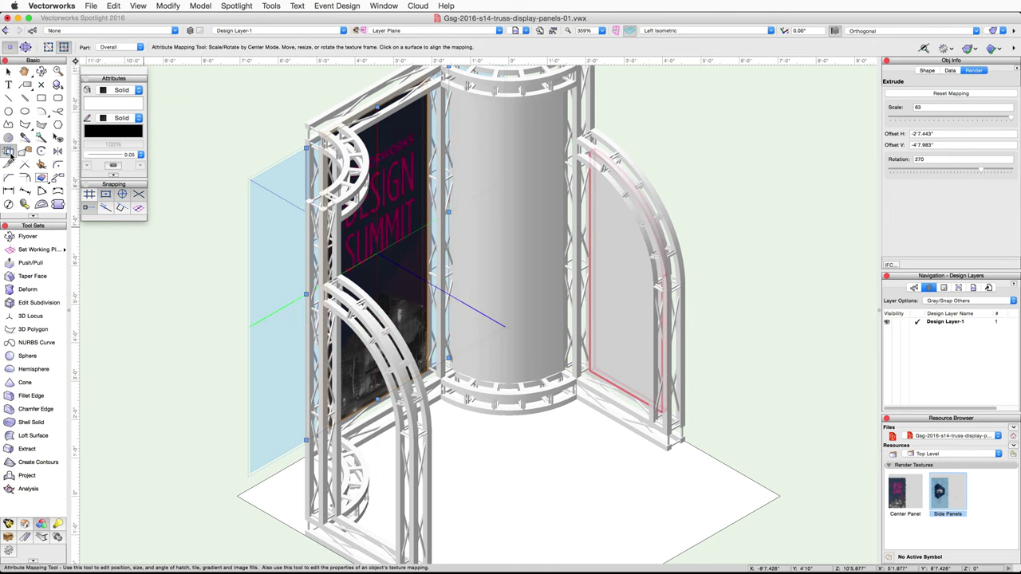
click(622, 294)
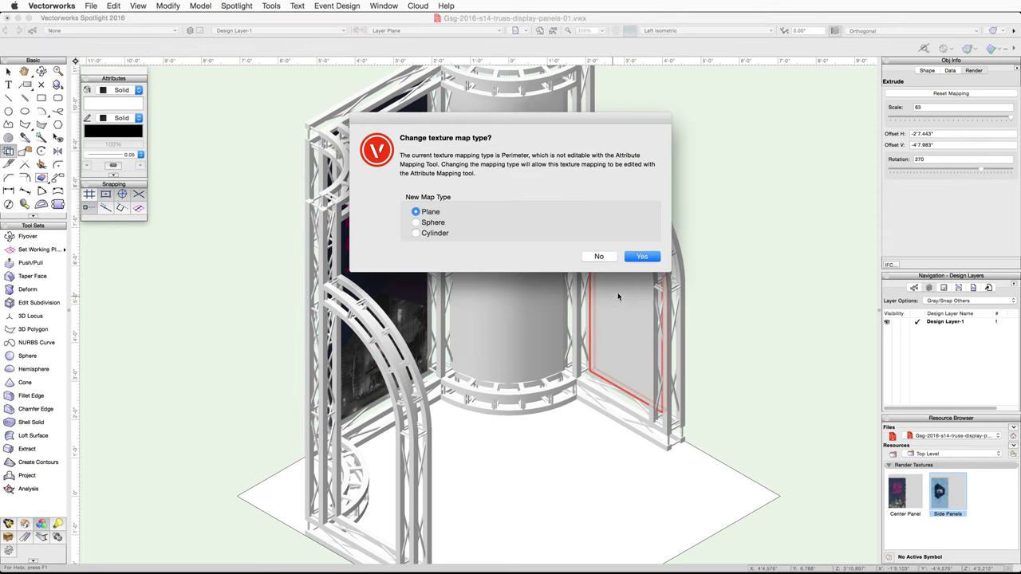
click(642, 256)
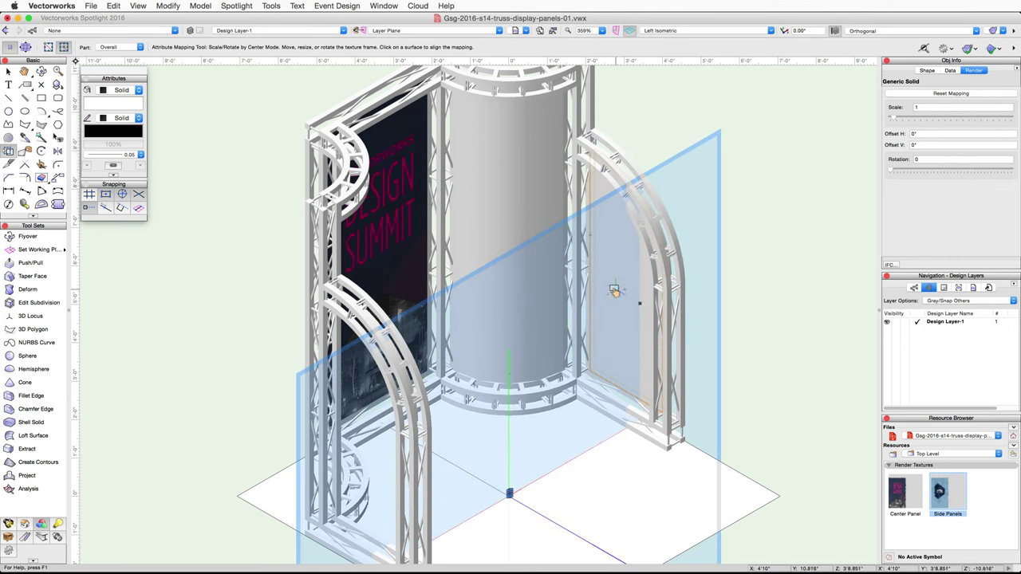
Align the texture mapping to the side panel's inner face and set its scale to 50.
click(621, 289)
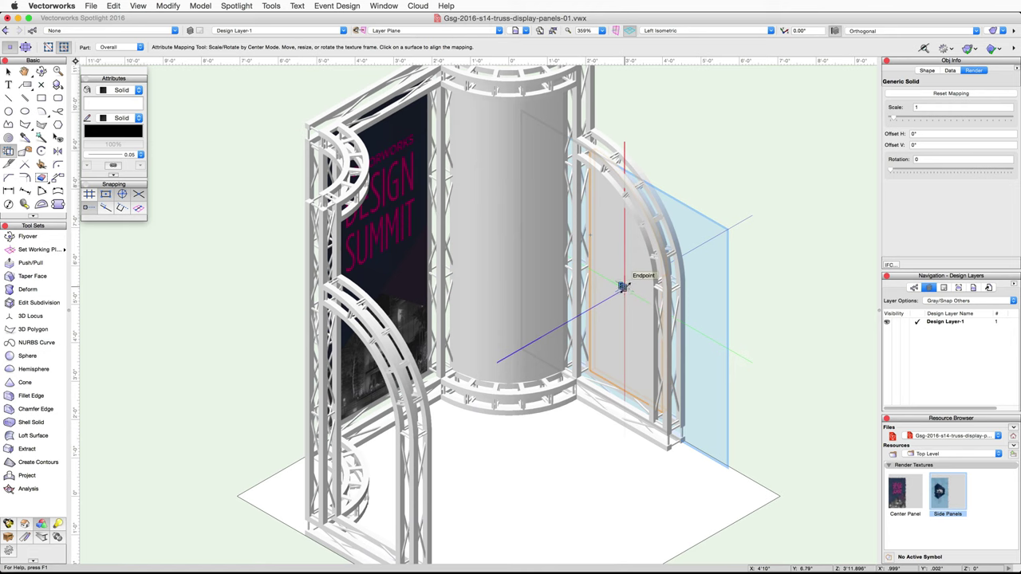
click(935, 107)
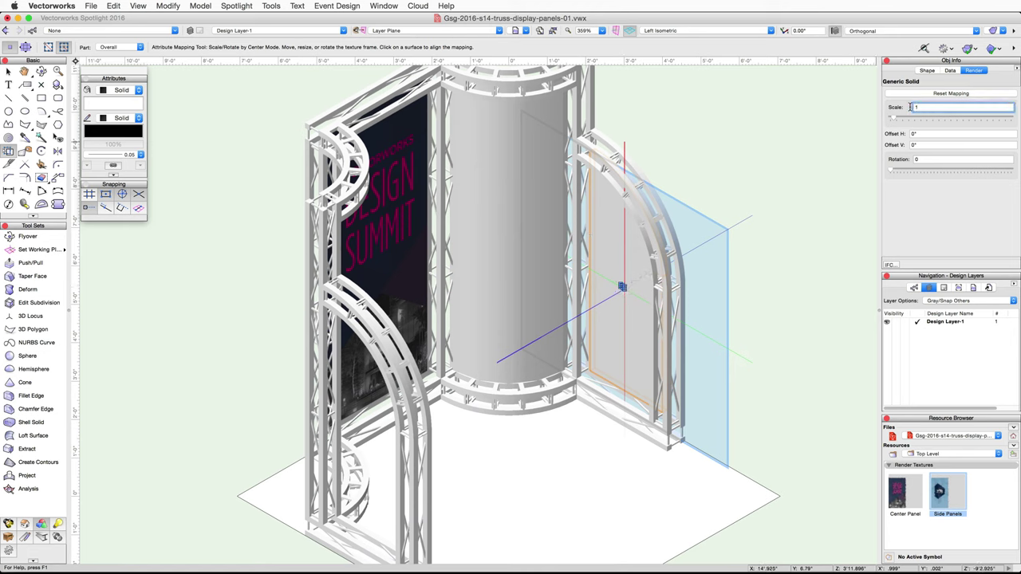
key(Return)
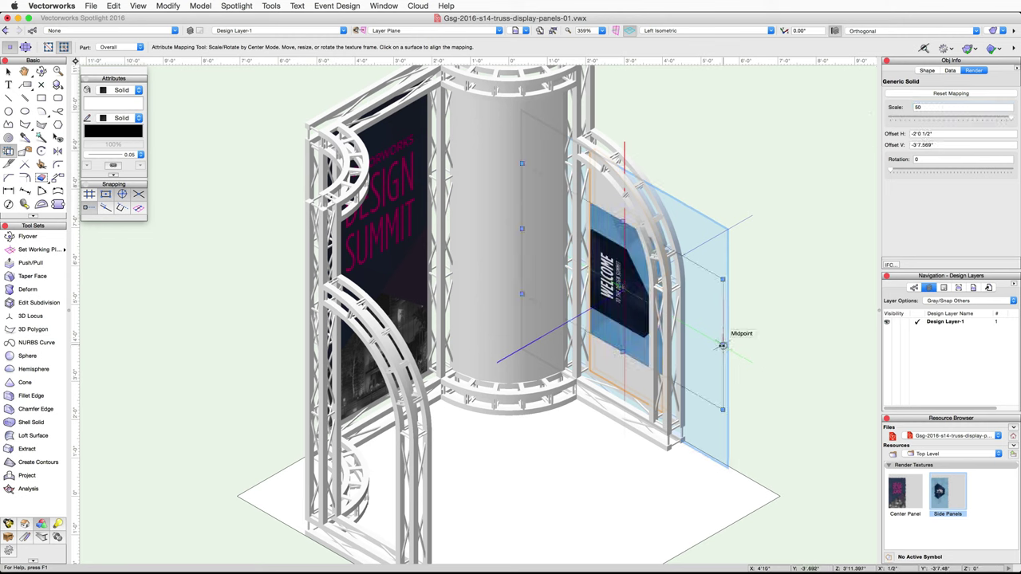
Rotate the side panel's texture mapping to 270° and centre the Welcome graphic on the panel in the Left view.
drag(721, 345, 616, 378)
click(712, 31)
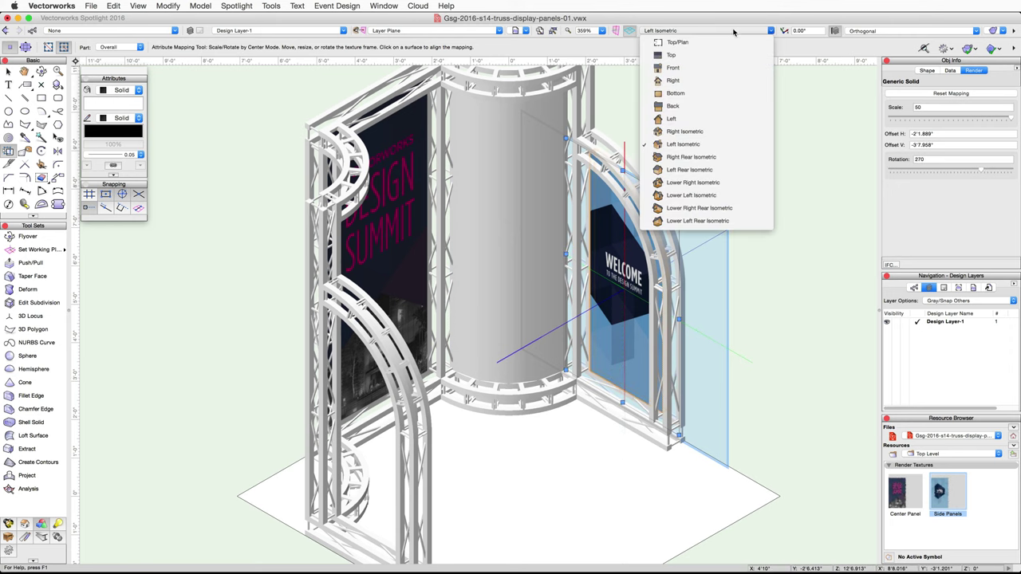
click(703, 119)
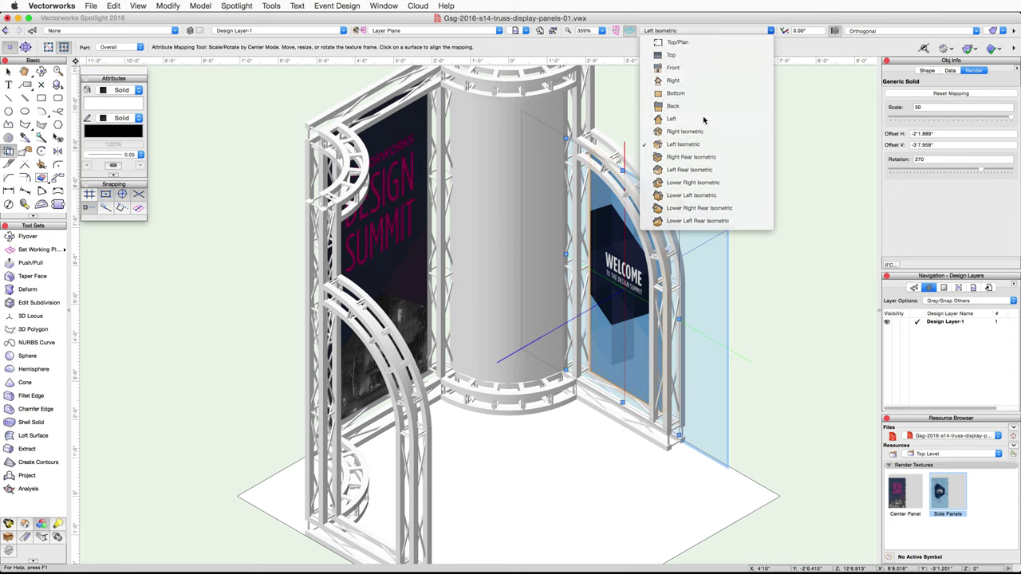
scroll(447, 289, up, 3)
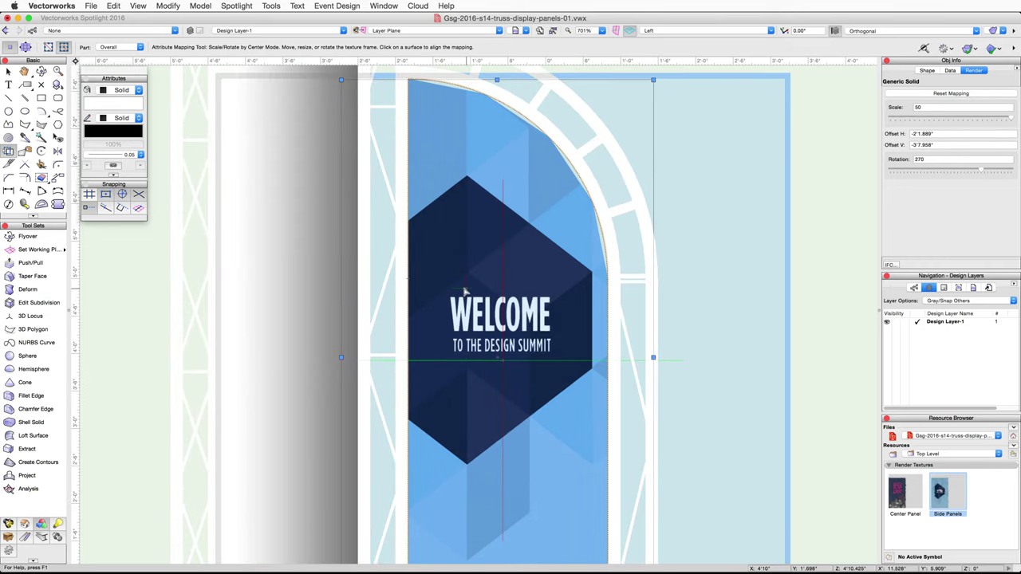
drag(465, 292, 487, 256)
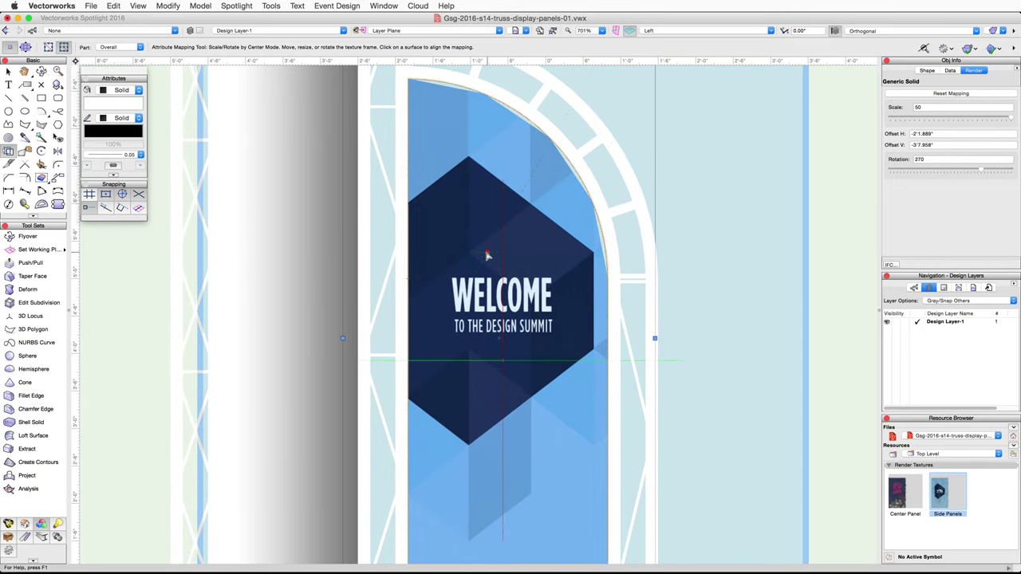
Orbit to the outside of the booth and extract the side panel's outer face as a separate NURBS surface.
click(41, 71)
drag(387, 242, 438, 290)
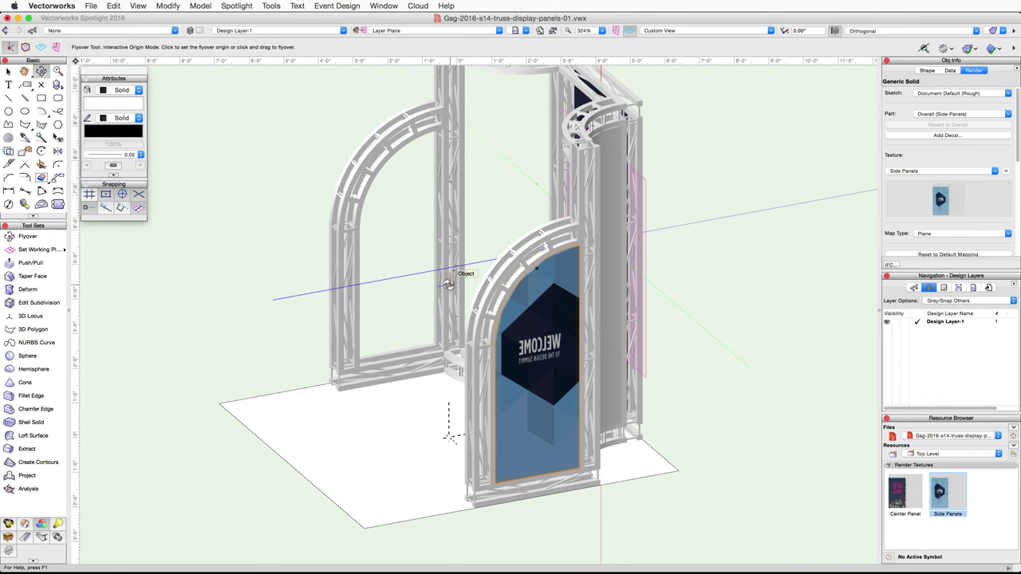
click(28, 450)
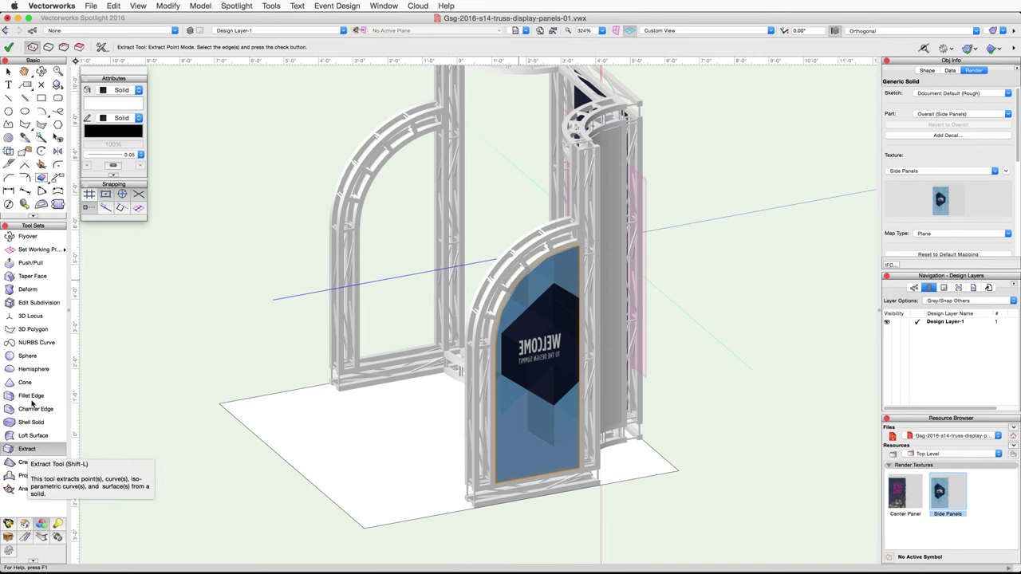
click(80, 47)
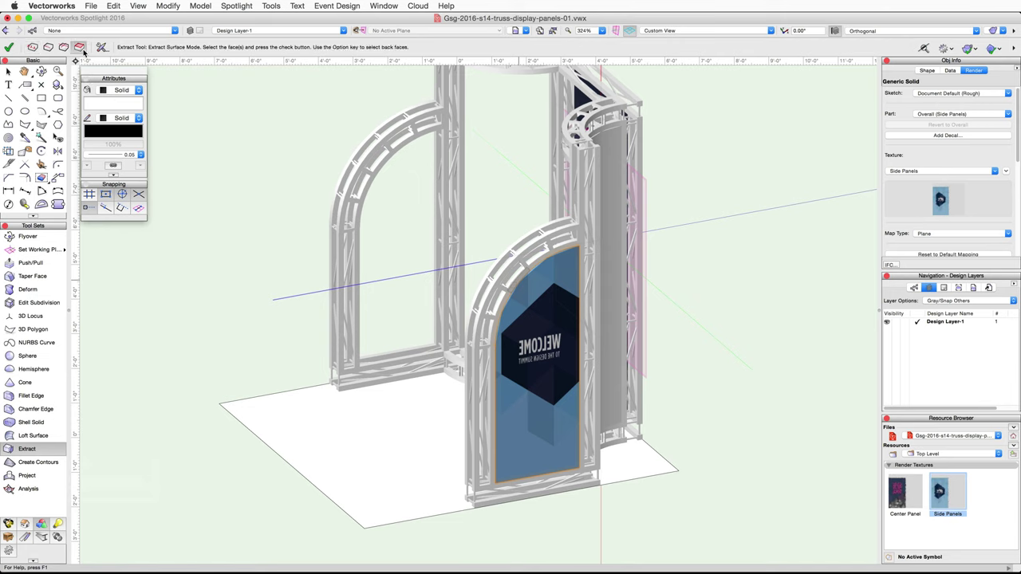
click(530, 388)
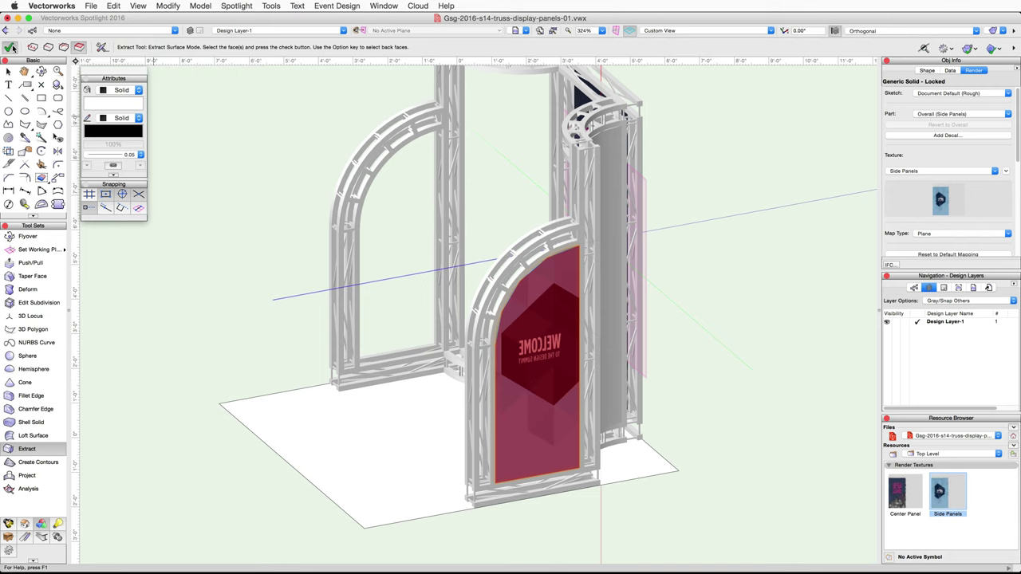
click(11, 48)
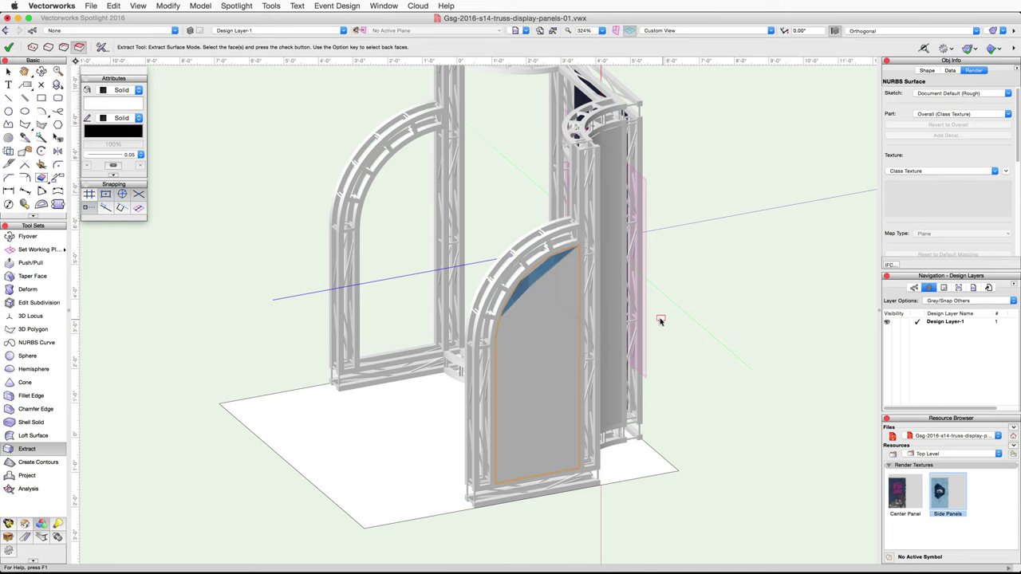
Nudge the extracted surface slightly outward from the side panel in the Top/Plan view.
scroll(648, 319, up, 3)
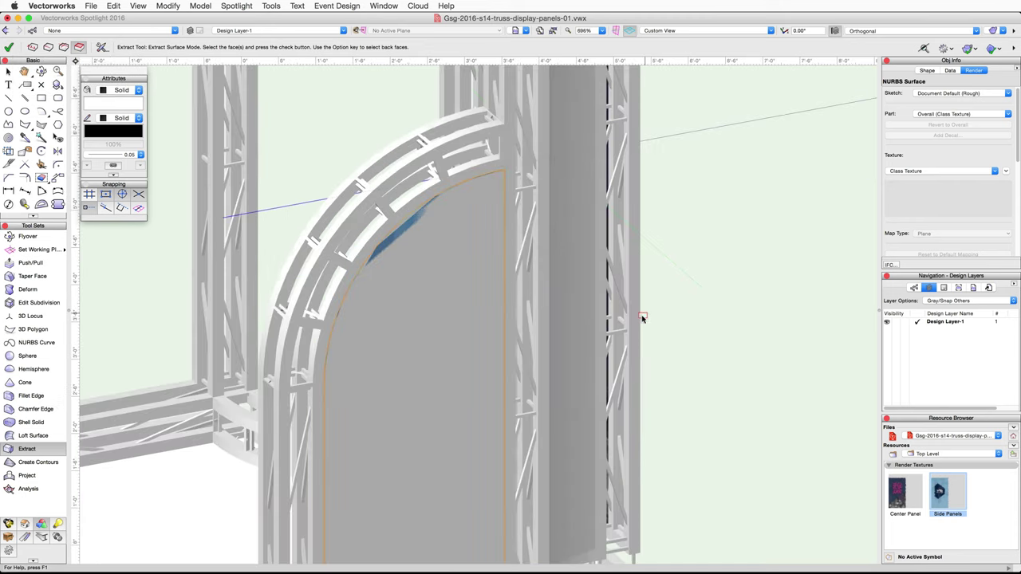
scroll(645, 334, down, 3)
scroll(646, 334, up, 3)
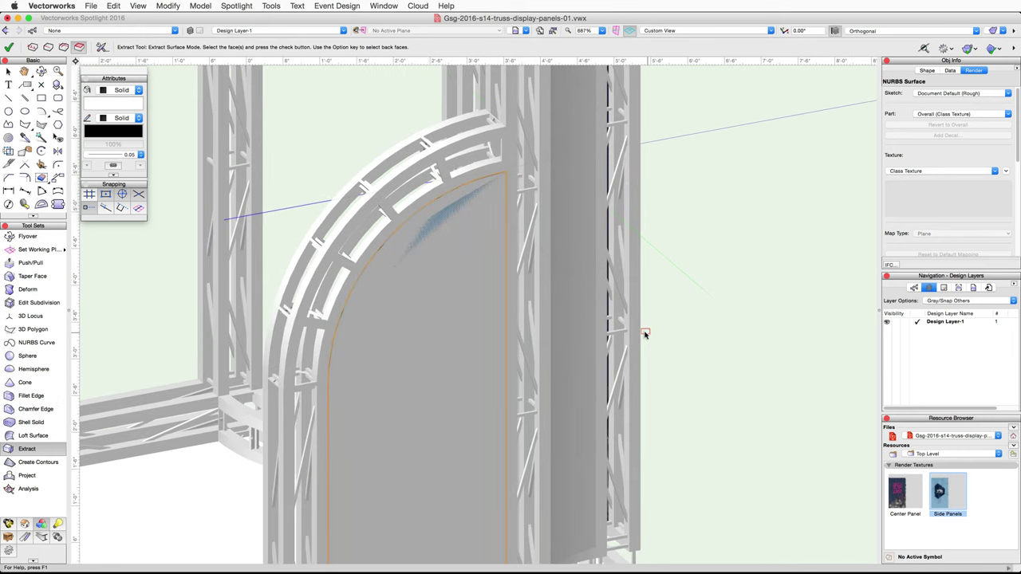
scroll(645, 334, down, 4)
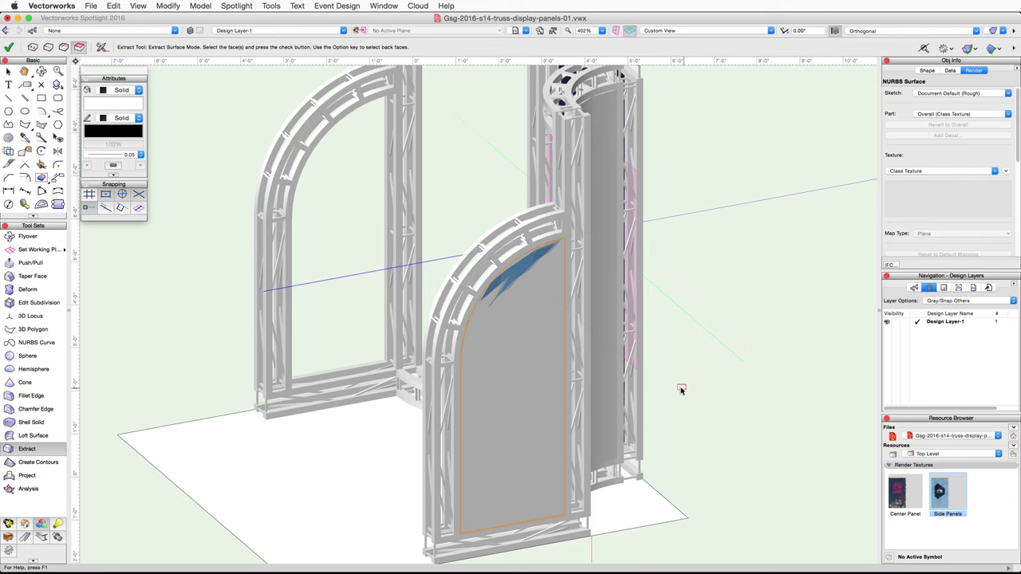
click(770, 32)
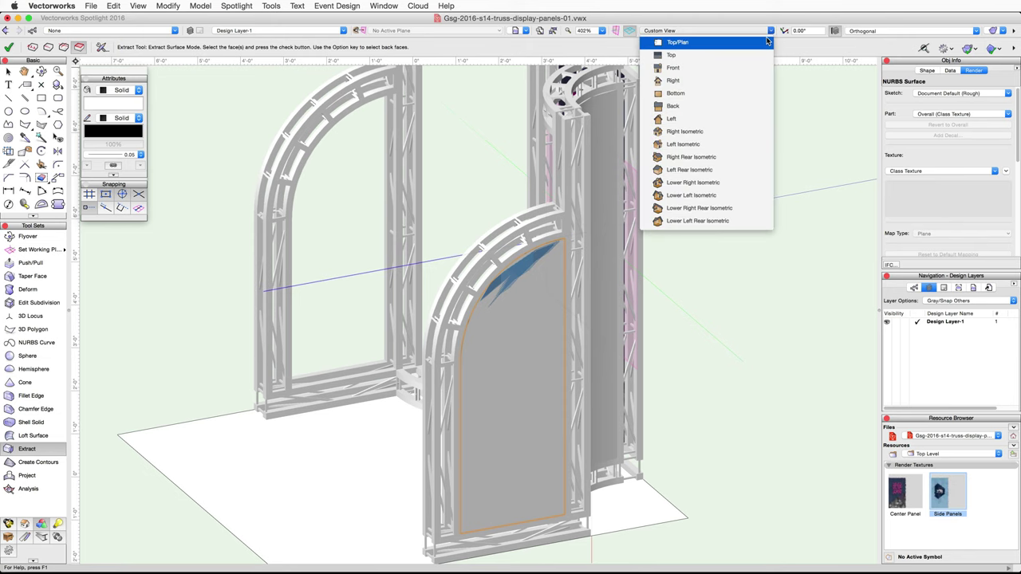
click(768, 39)
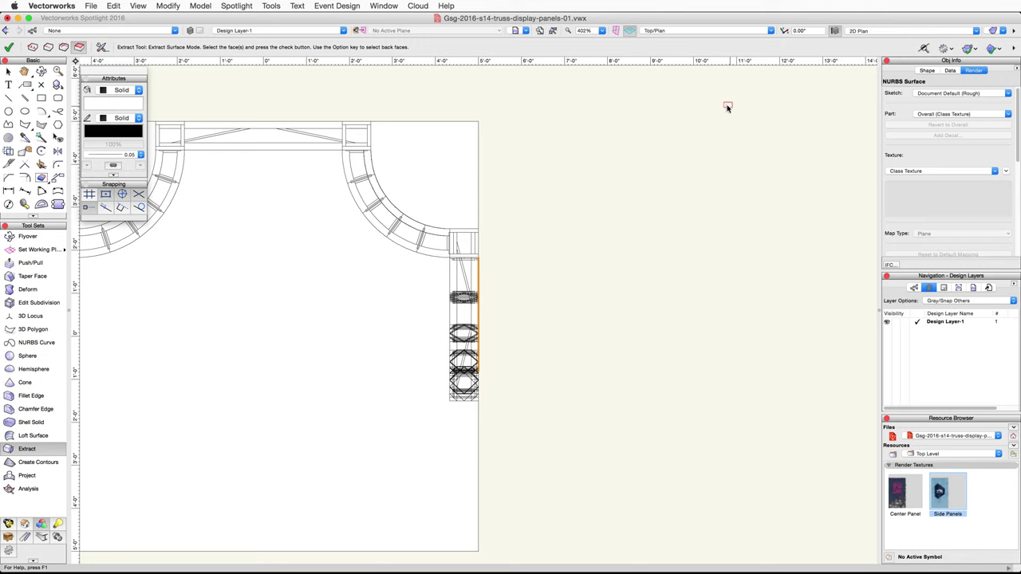
key(shift+Right)
Switch to the Right Isometric view and render the booth shaded.
click(759, 32)
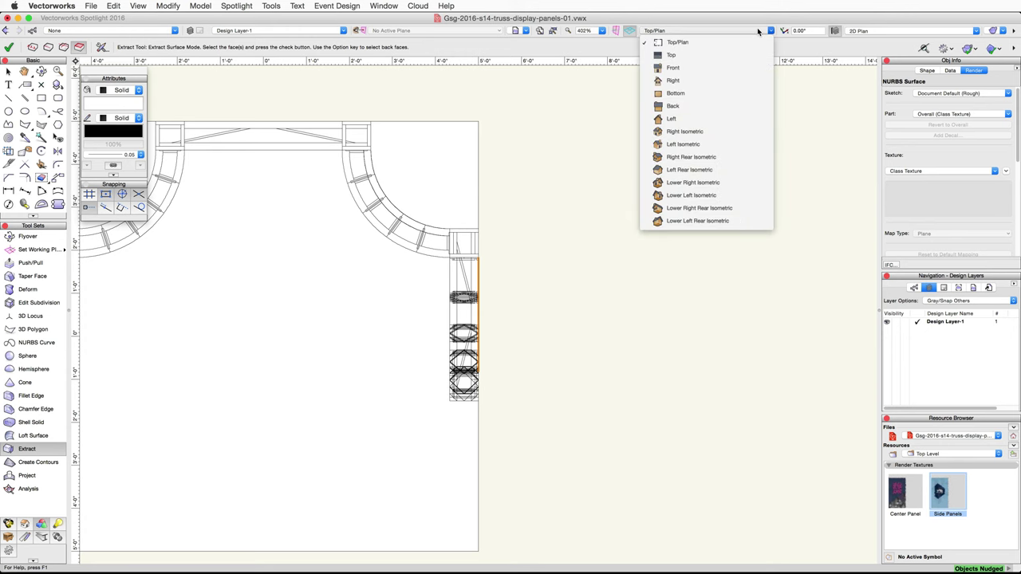
click(734, 132)
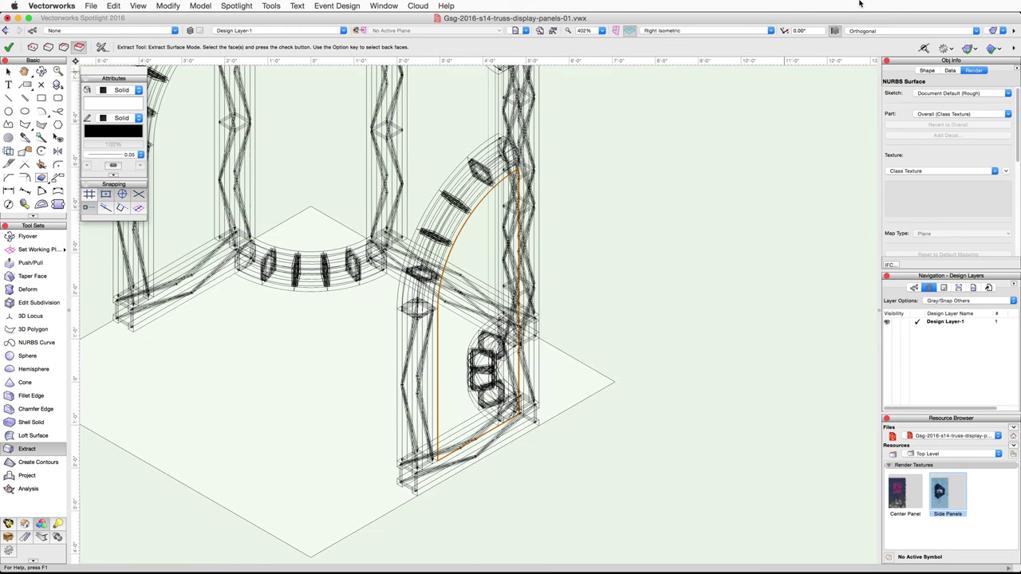
click(1003, 33)
click(930, 99)
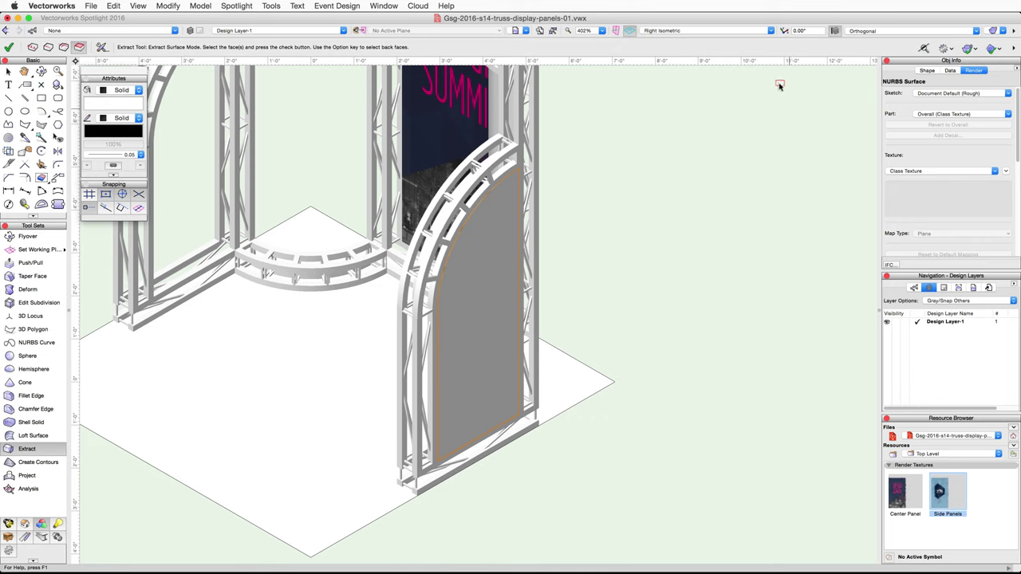
Apply the Side Panels texture to the extracted surface in the Right view and change its map type to Plane.
click(760, 29)
click(754, 81)
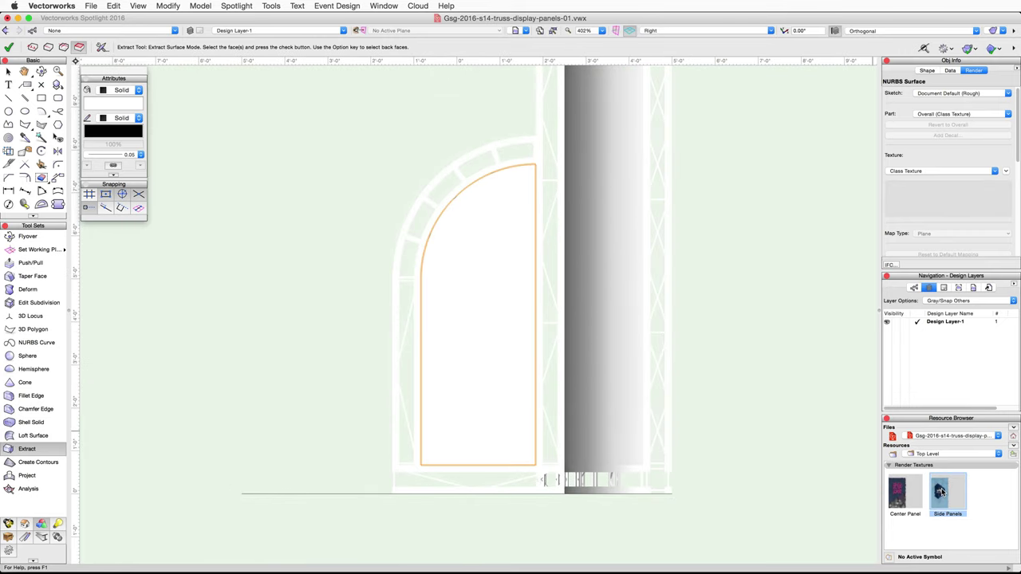
double_click(941, 492)
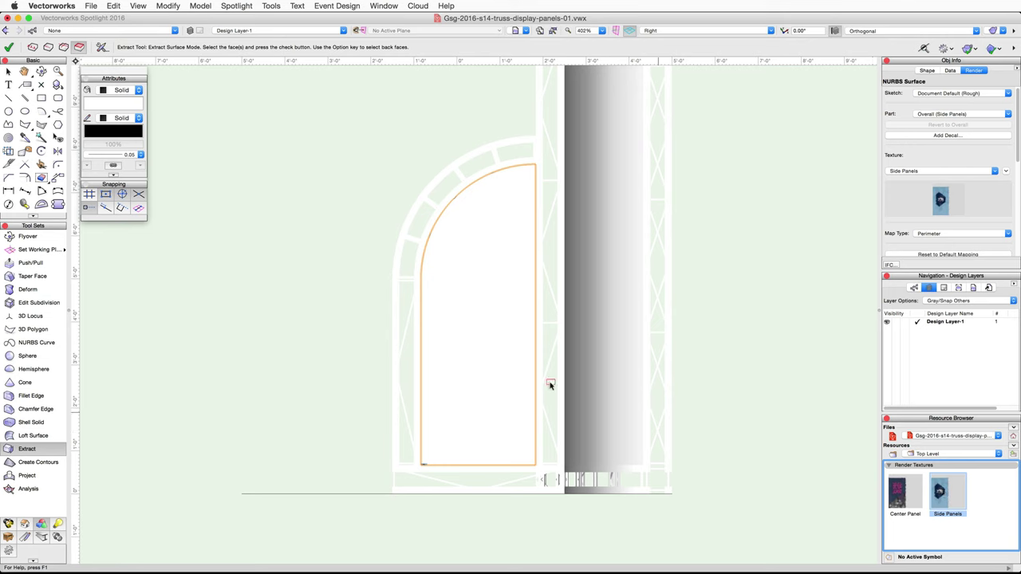
click(8, 151)
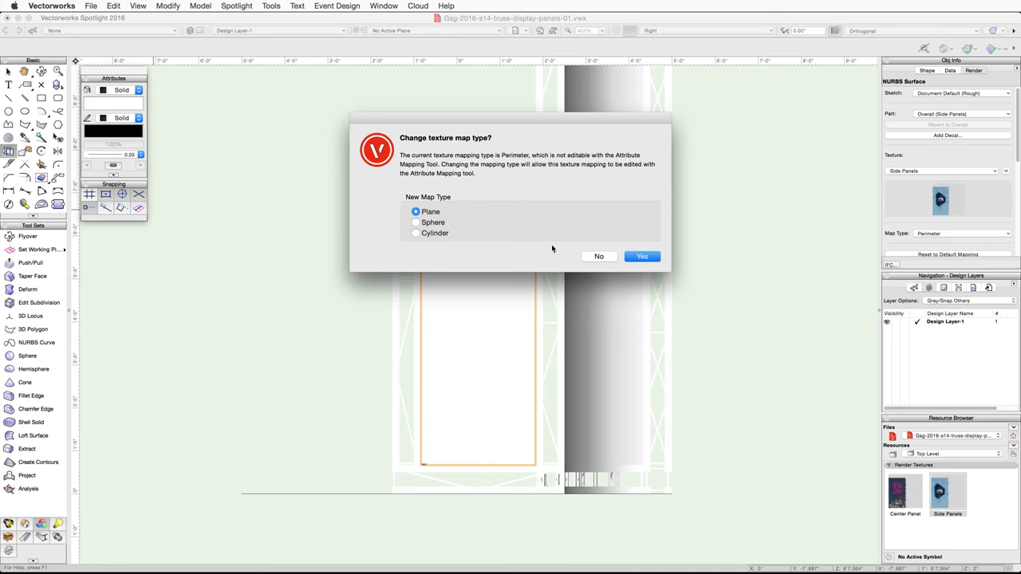
click(643, 256)
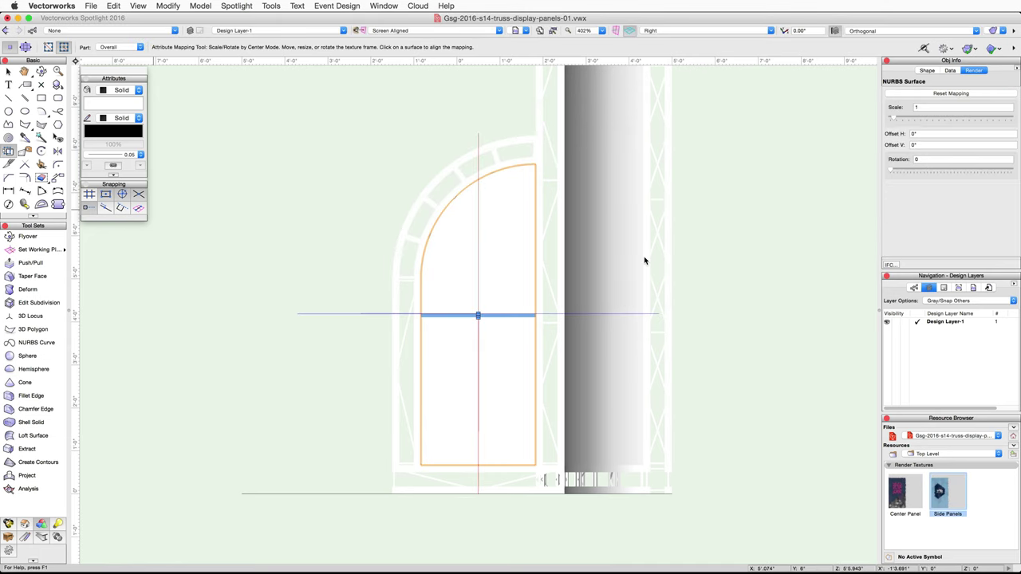
Align the texture mapping to the extracted surface, set its scale to 50, and centre the Welcome graphic on the panel.
click(491, 328)
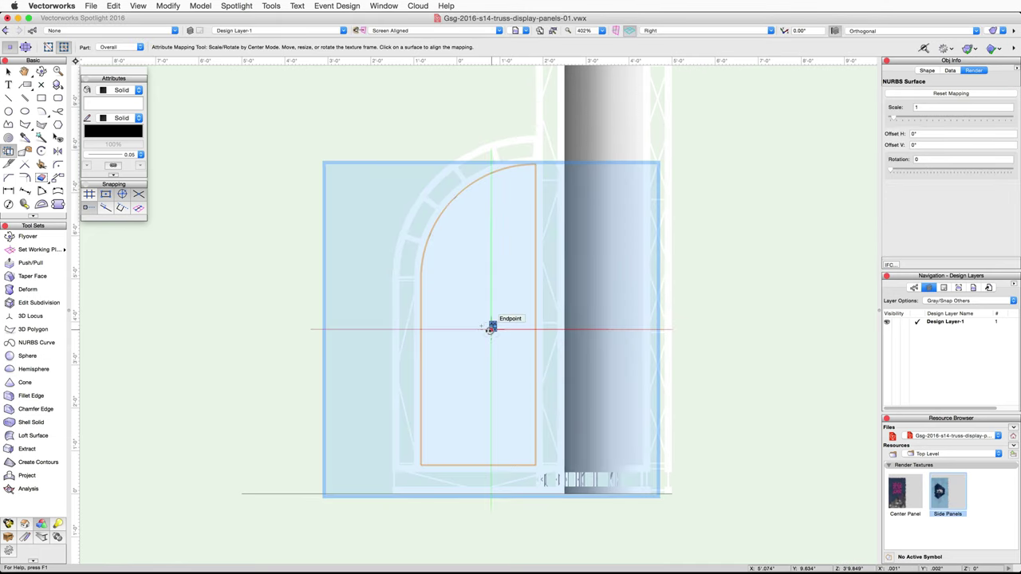
click(934, 107)
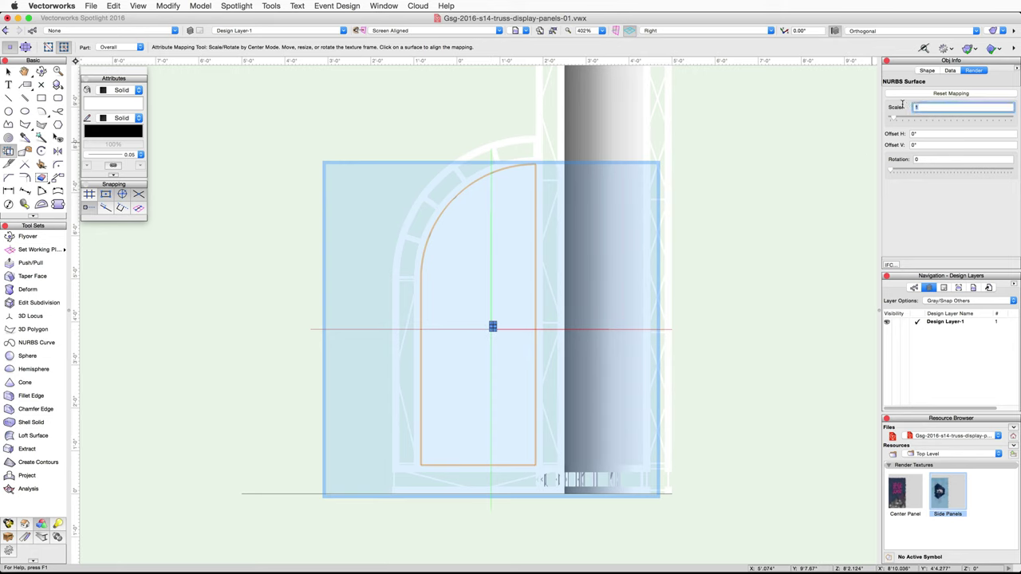
text(50)
key(Return)
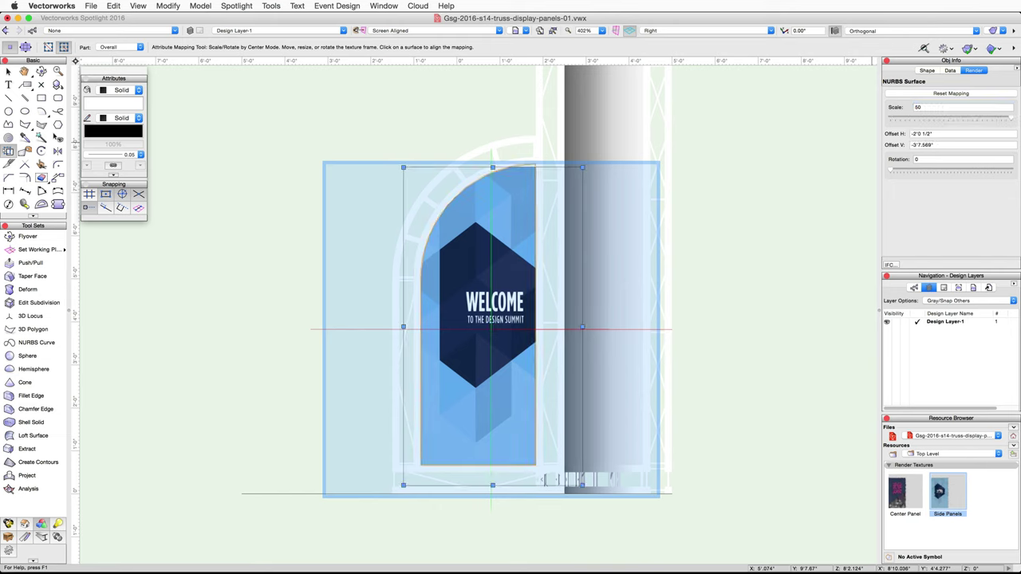
mouse_move(469, 292)
mouse_down()
mouse_move(453, 301)
mouse_move(452, 291)
mouse_up()
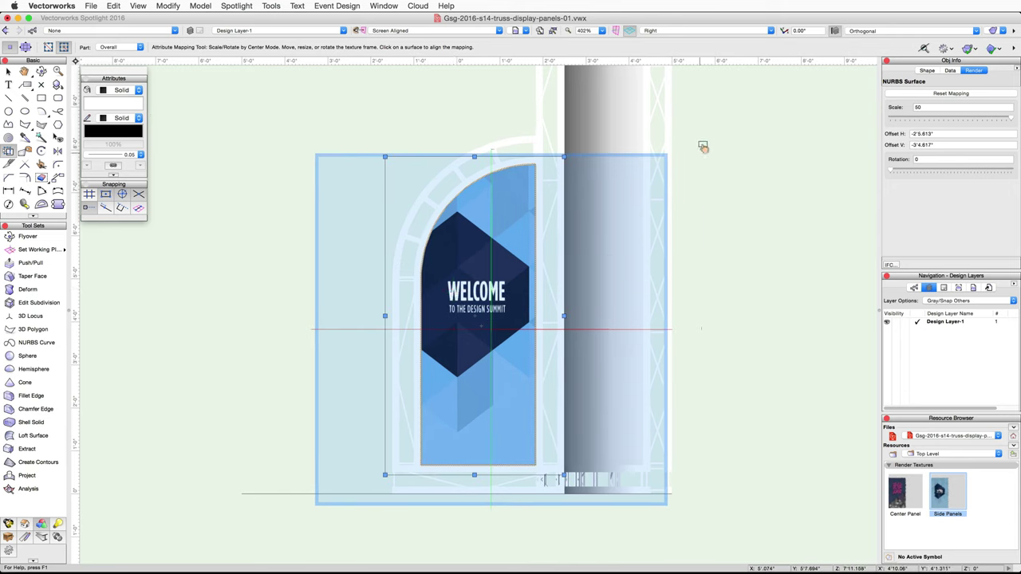
Check the graphics on the side panel's inner and outer faces from the Left Isometric and Right Isometric views.
click(769, 31)
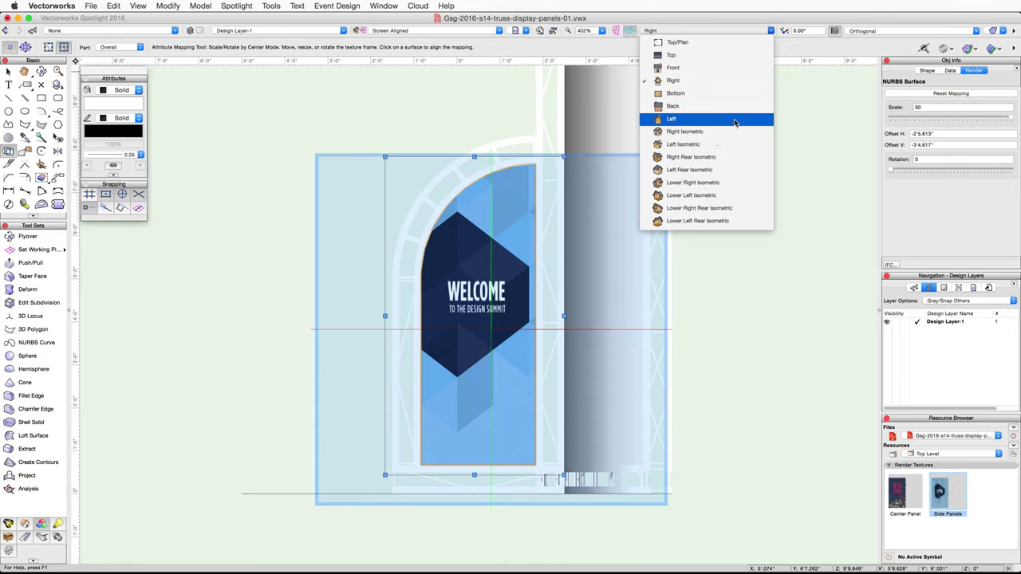
click(728, 144)
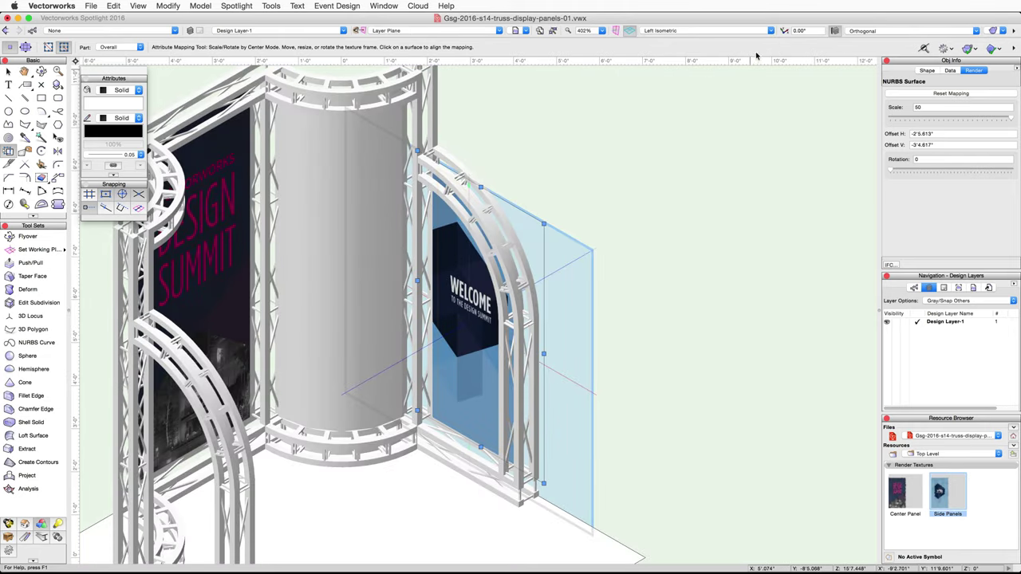
click(767, 31)
click(728, 131)
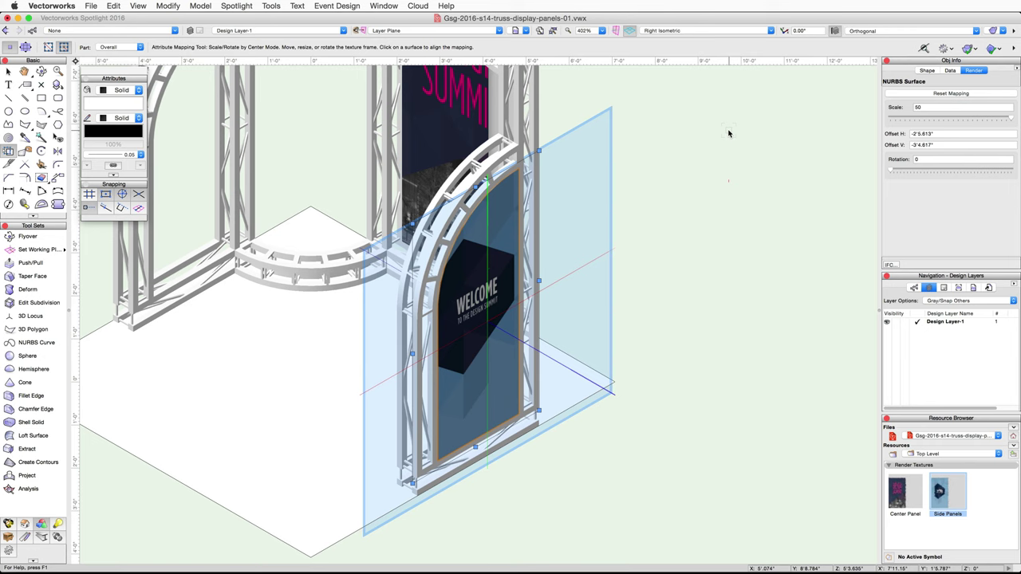
click(732, 30)
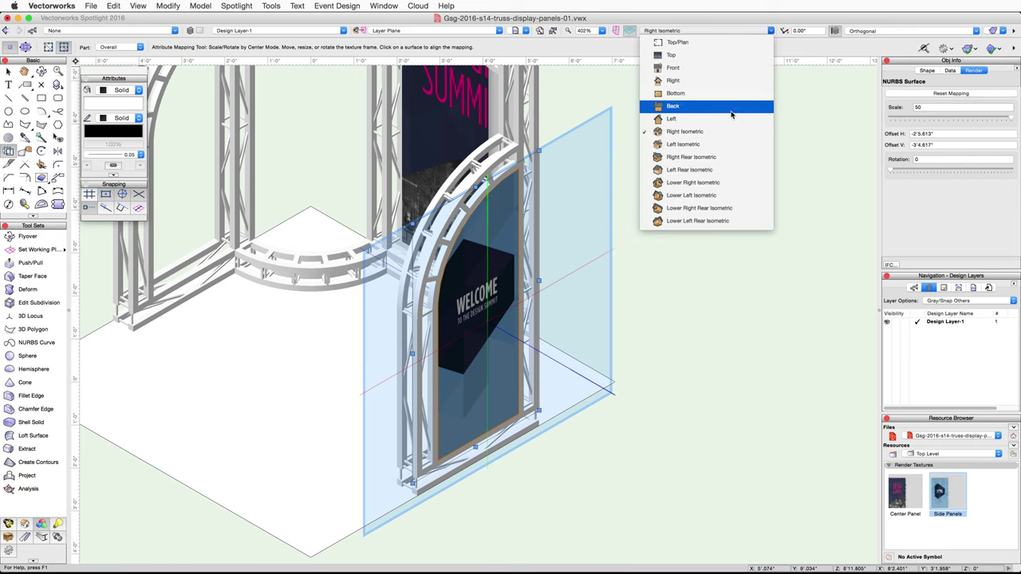
click(727, 144)
Mirror a duplicate of the side panel and its extracted surface across the booth's vertical centre line in Top/Plan view.
key(x)
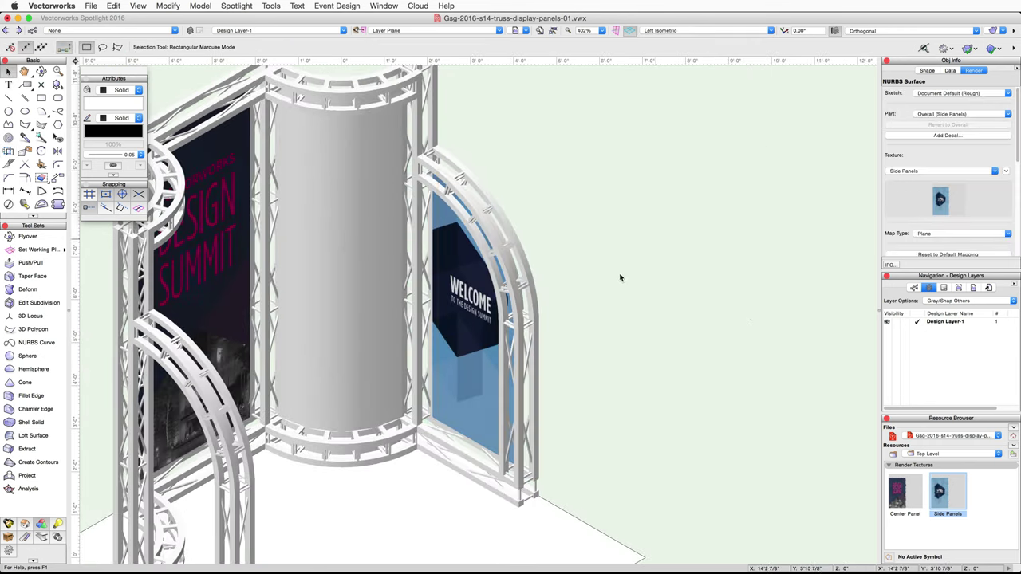
shift+click(466, 340)
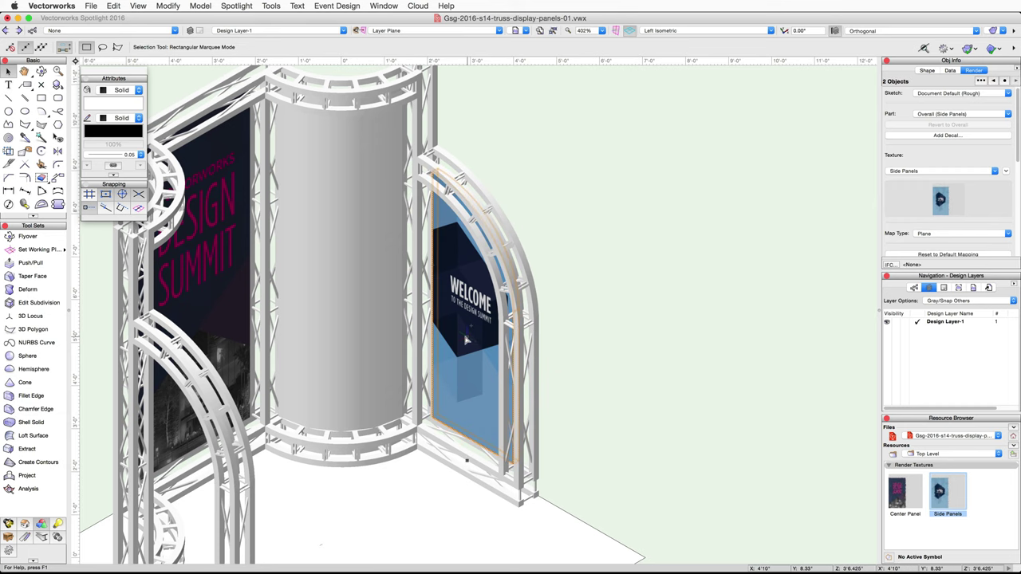
click(771, 31)
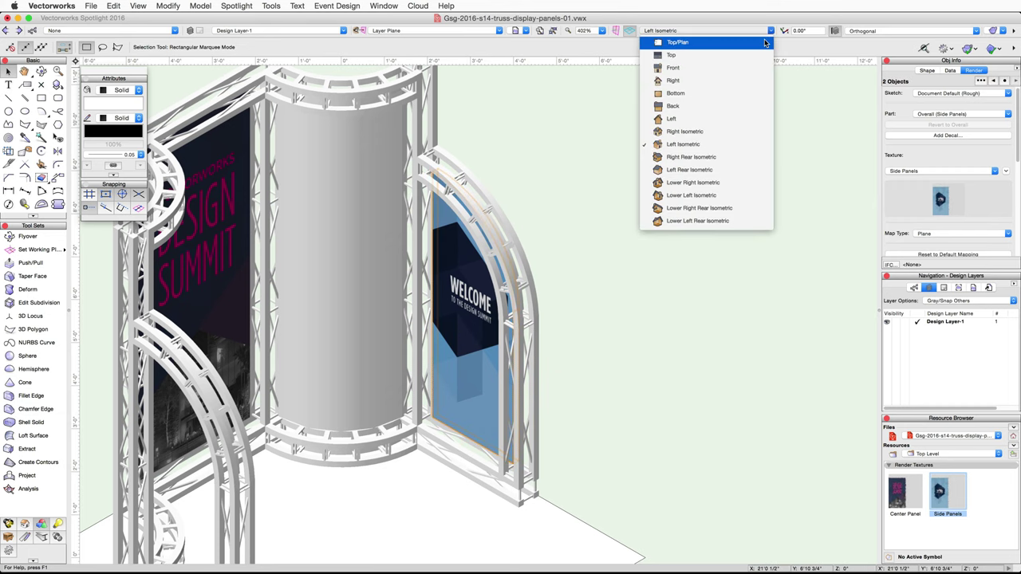
click(764, 42)
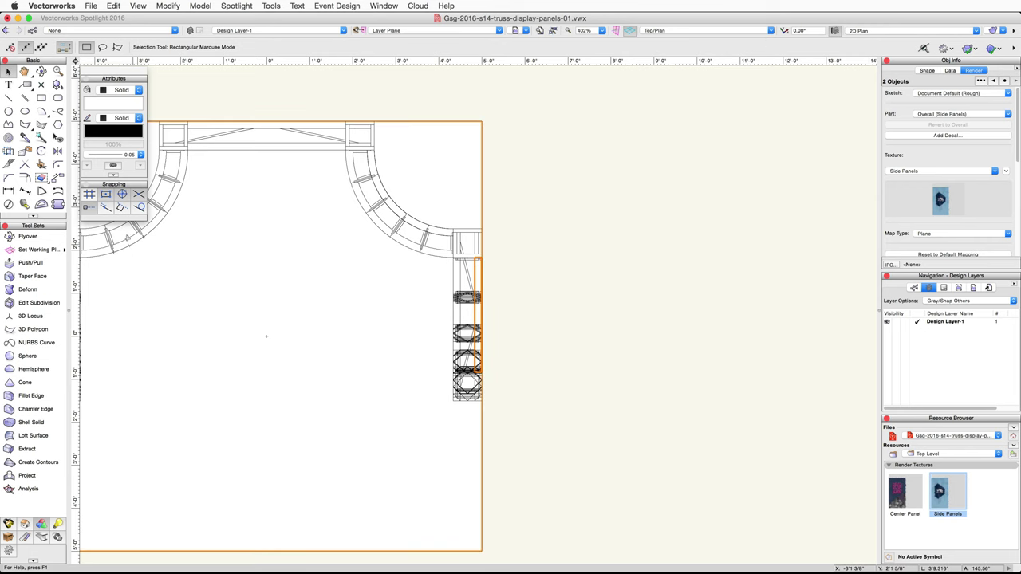
key(h)
drag(180, 341, 300, 289)
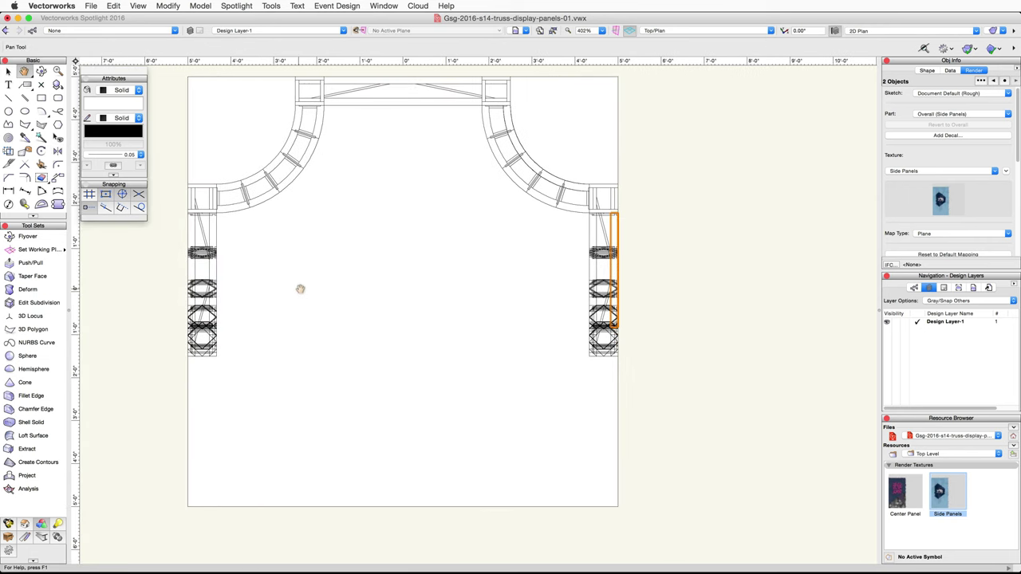
key(7)
click(402, 291)
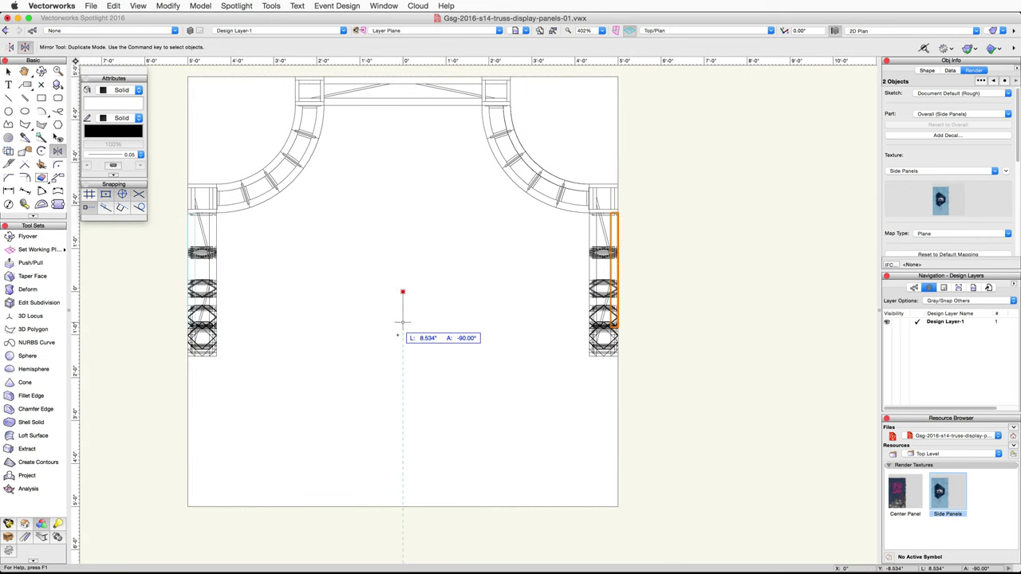
click(402, 387)
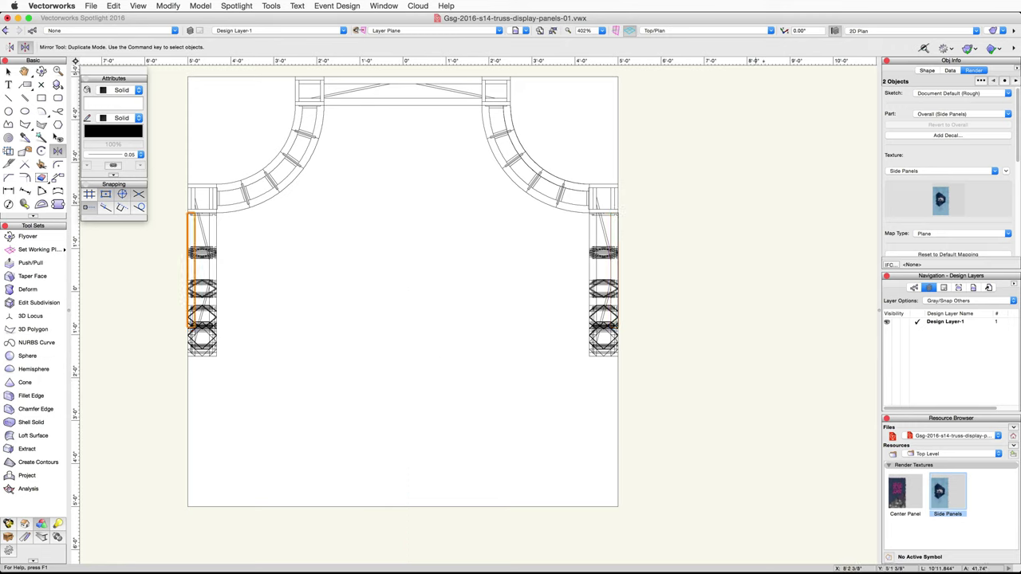
Render the booth in OpenGL from the Left Isometric view and orbit to examine the graphic on the mirrored panel.
click(771, 31)
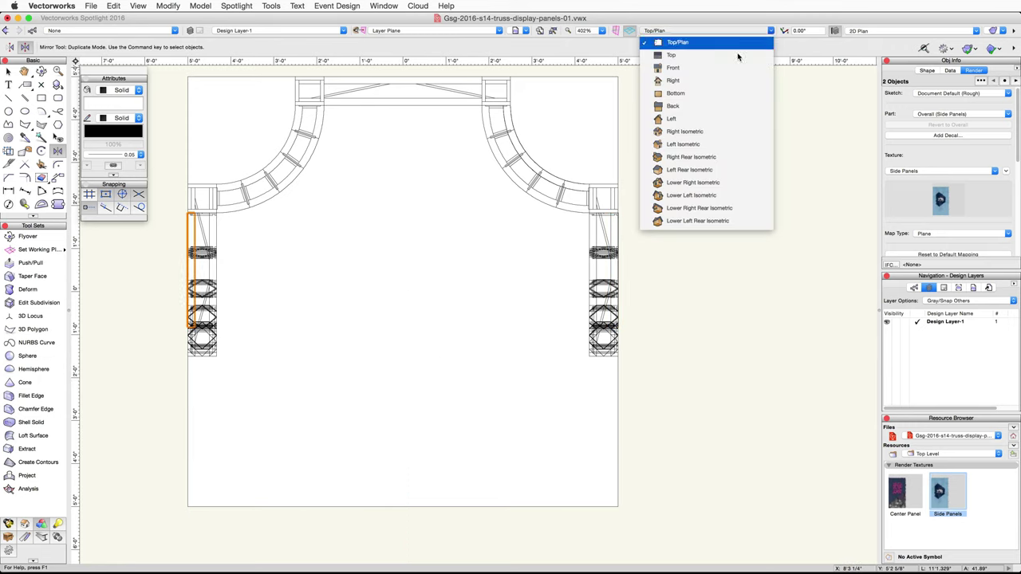
click(694, 144)
click(995, 30)
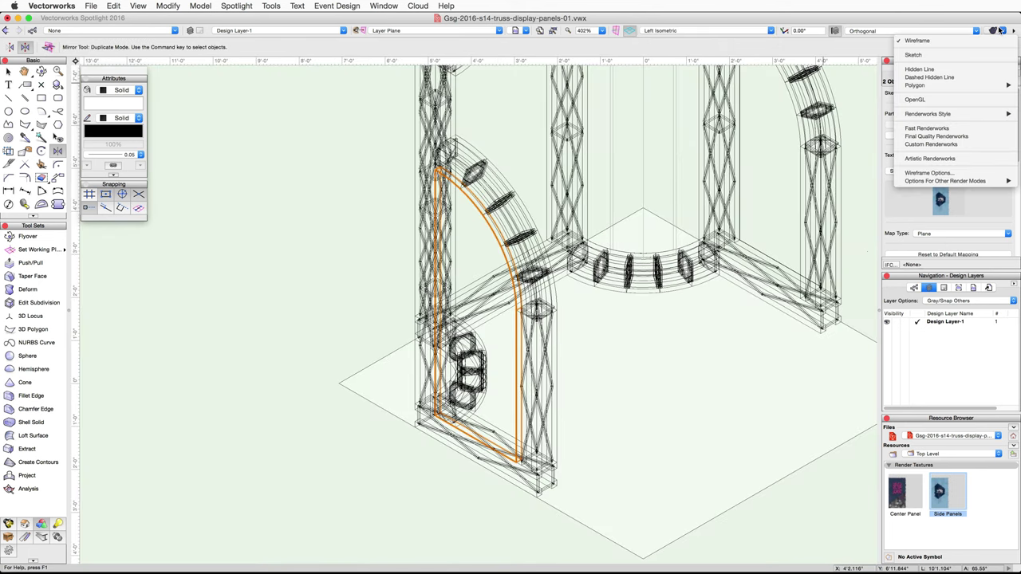
click(915, 100)
click(41, 70)
mouse_move(285, 300)
mouse_down()
mouse_move(260, 298)
mouse_move(278, 303)
mouse_up()
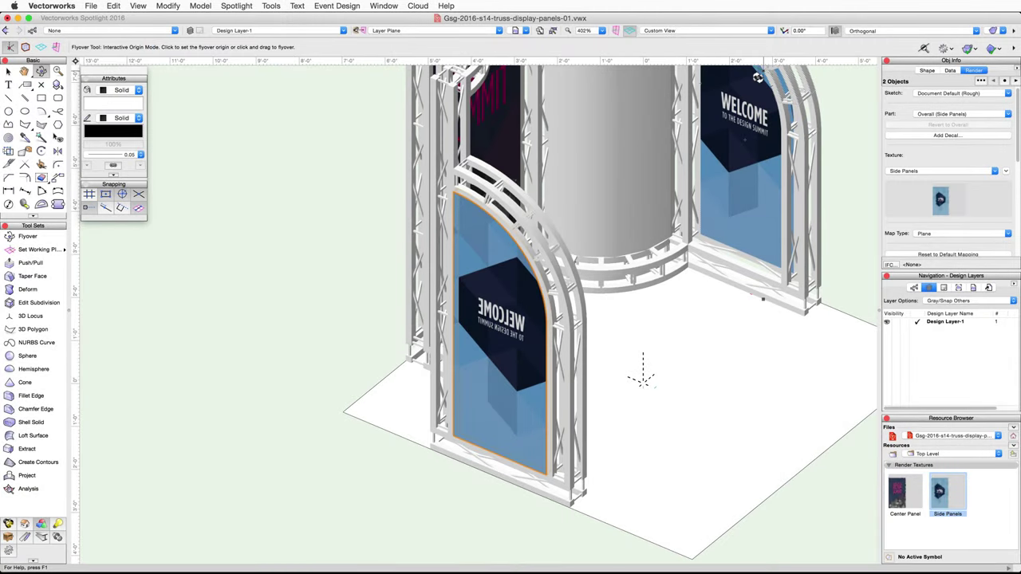
Flip the mirrored panel and its surface horizontally in Top/Plan view to correct the reversed Welcome graphic.
click(768, 31)
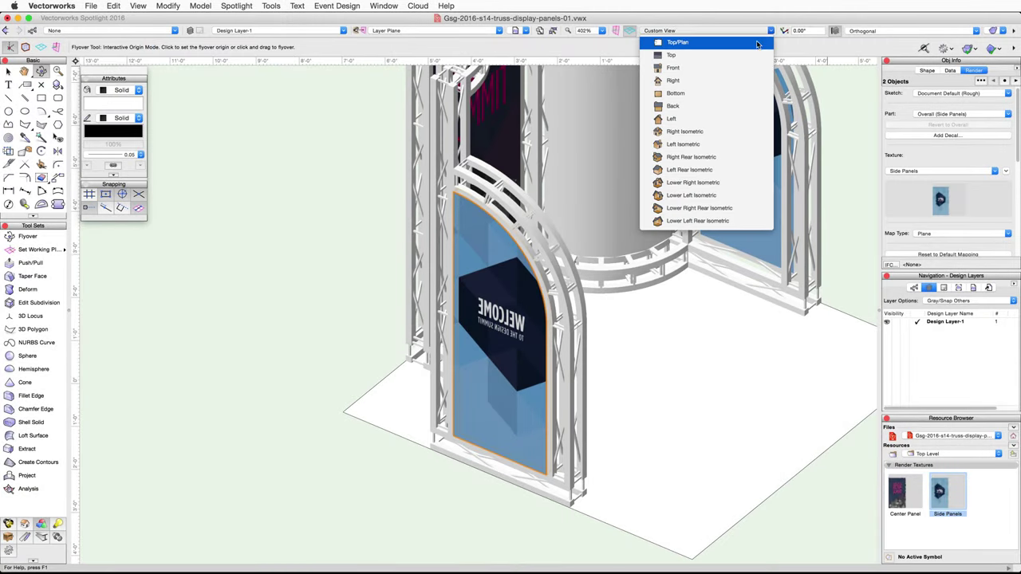
click(757, 45)
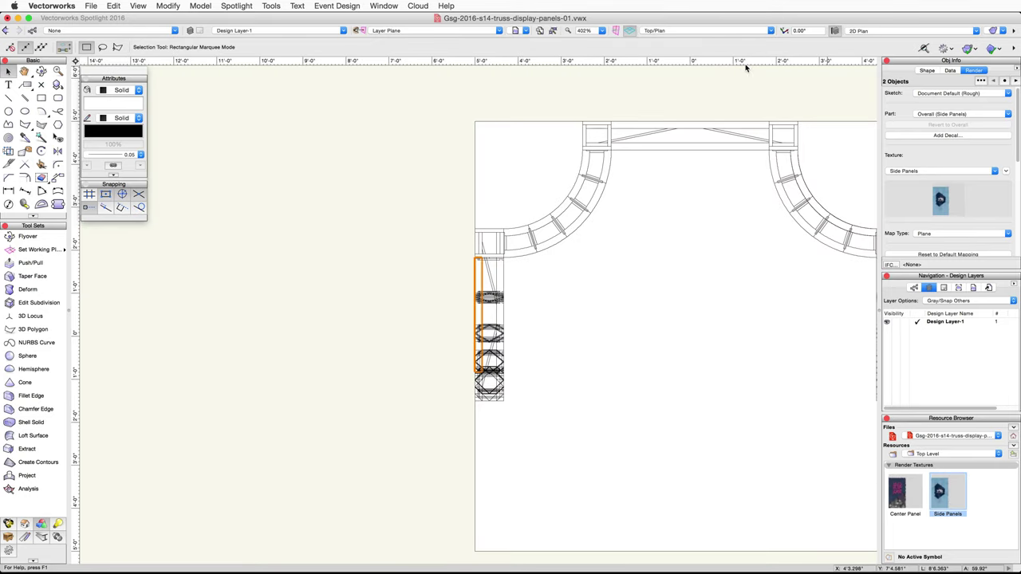
click(170, 6)
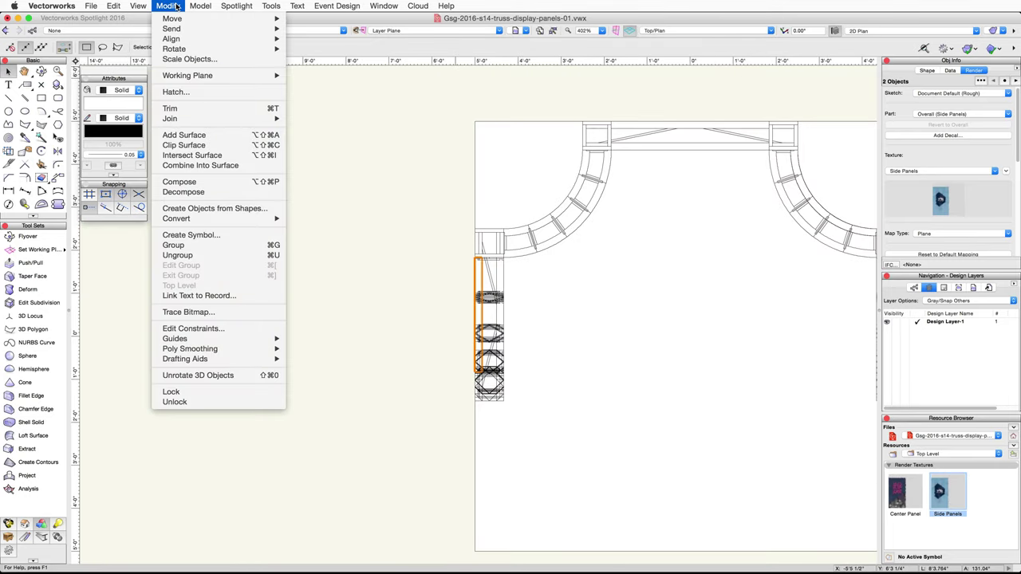
mouse_move(182, 49)
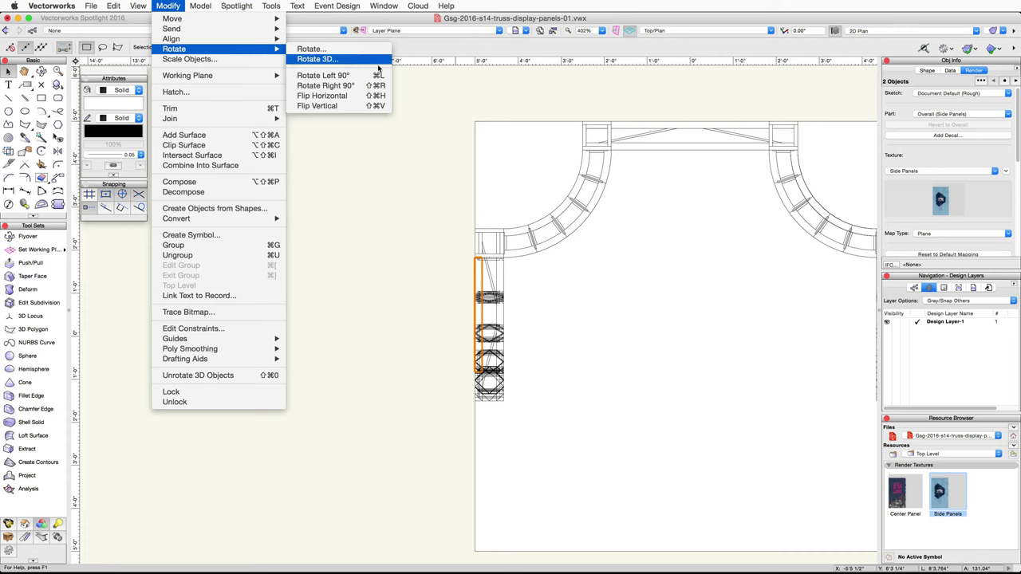
click(371, 97)
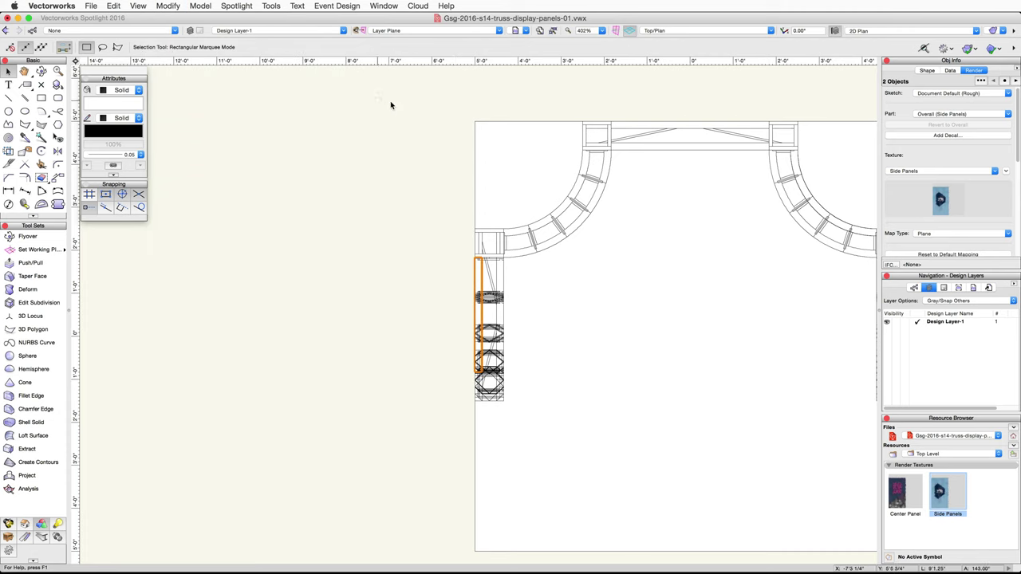
Render the booth in OpenGL and compare both side panels' graphics from an orbited angle and the Left Isometric view.
click(769, 30)
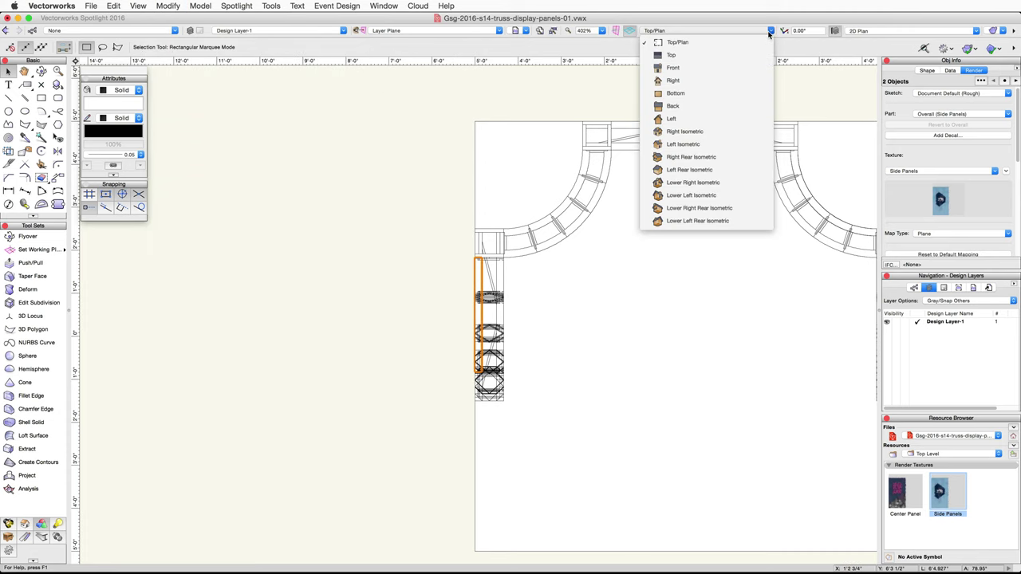
click(718, 144)
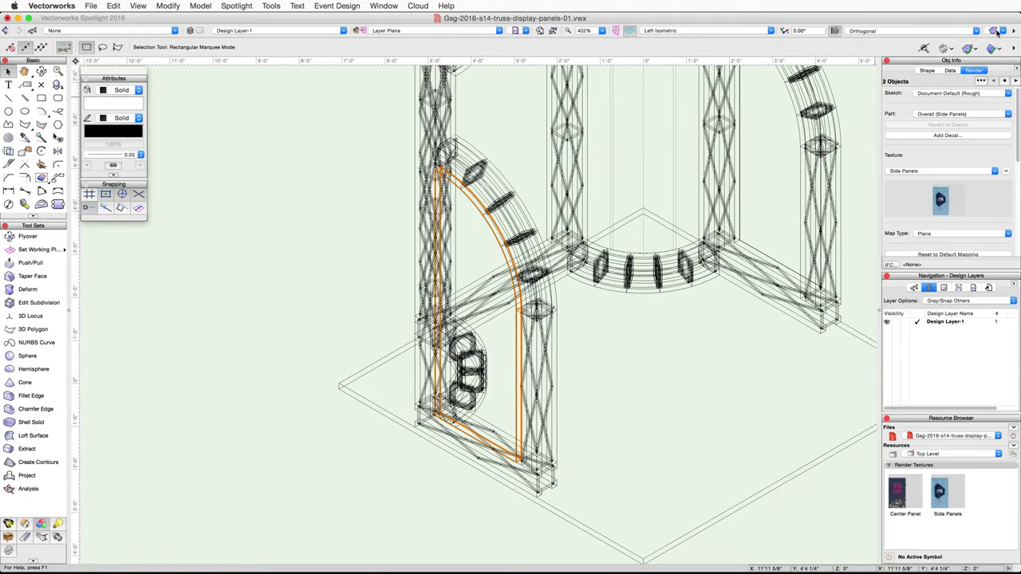
click(997, 31)
click(957, 101)
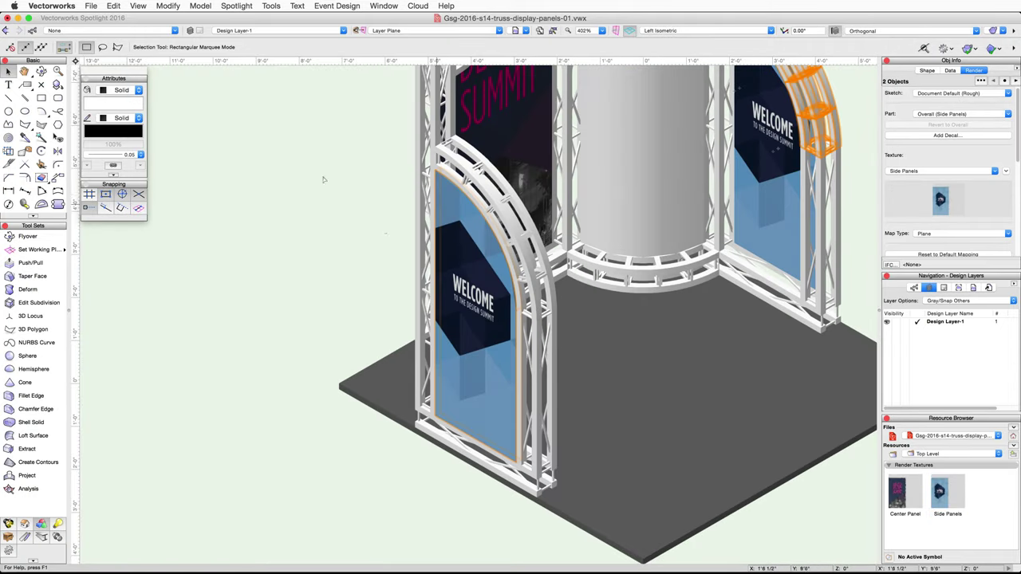
click(41, 70)
drag(276, 391, 482, 397)
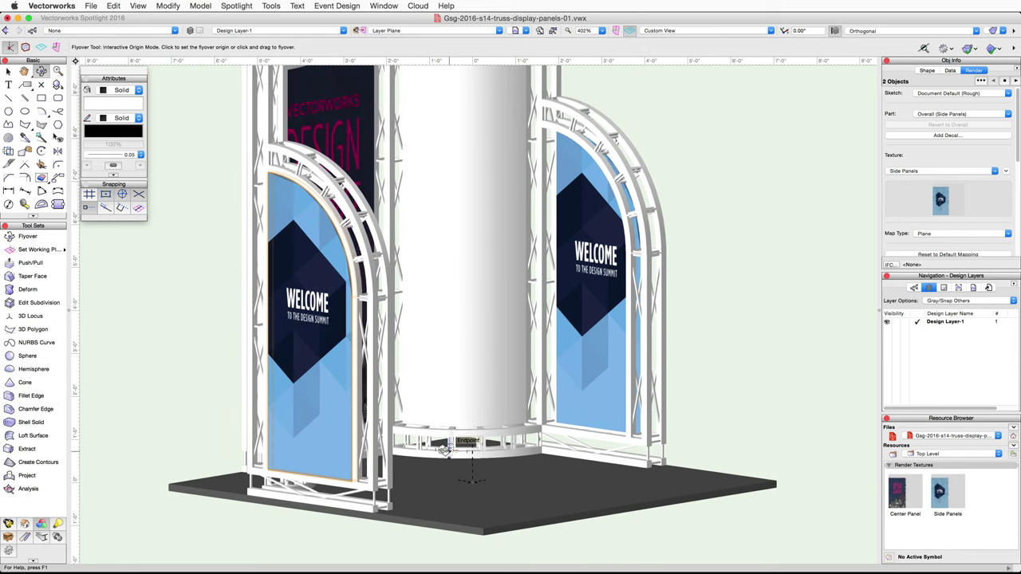
click(769, 31)
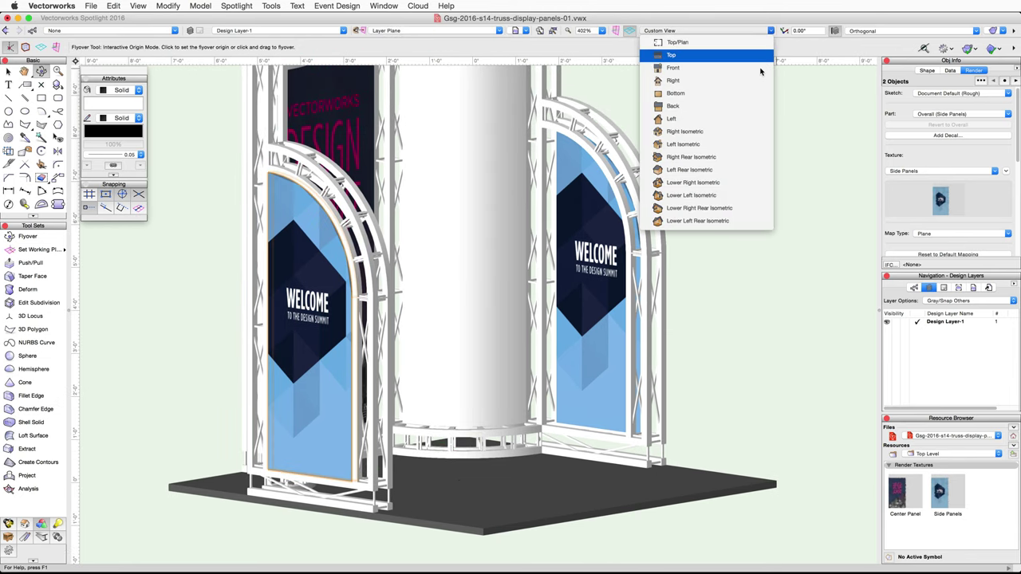
click(749, 144)
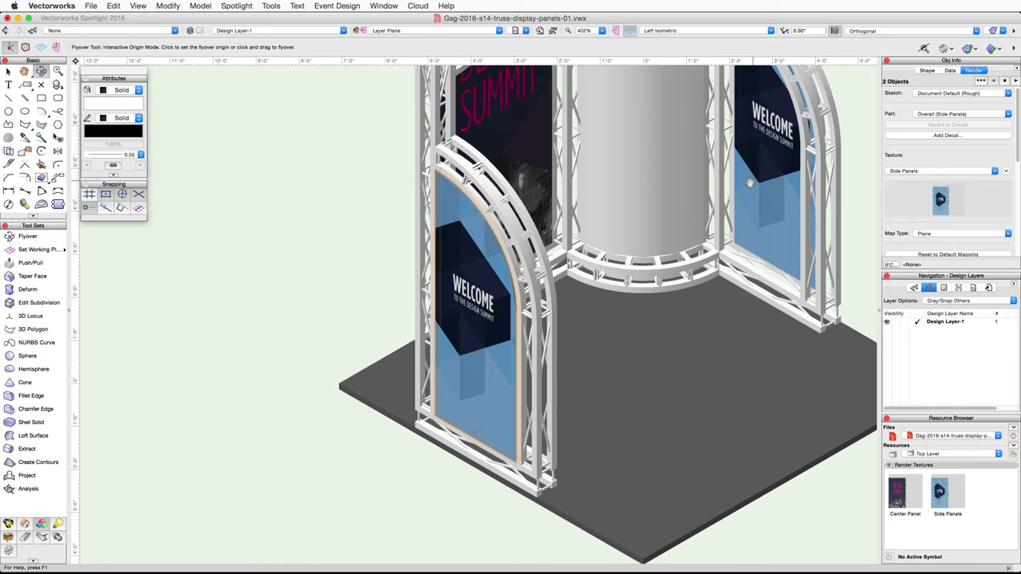
Create a Renderworks texture named Curved Panels, using the imported image Curved Panels.png as its colour shader.
key(h)
key(shift+c)
right_click(986, 494)
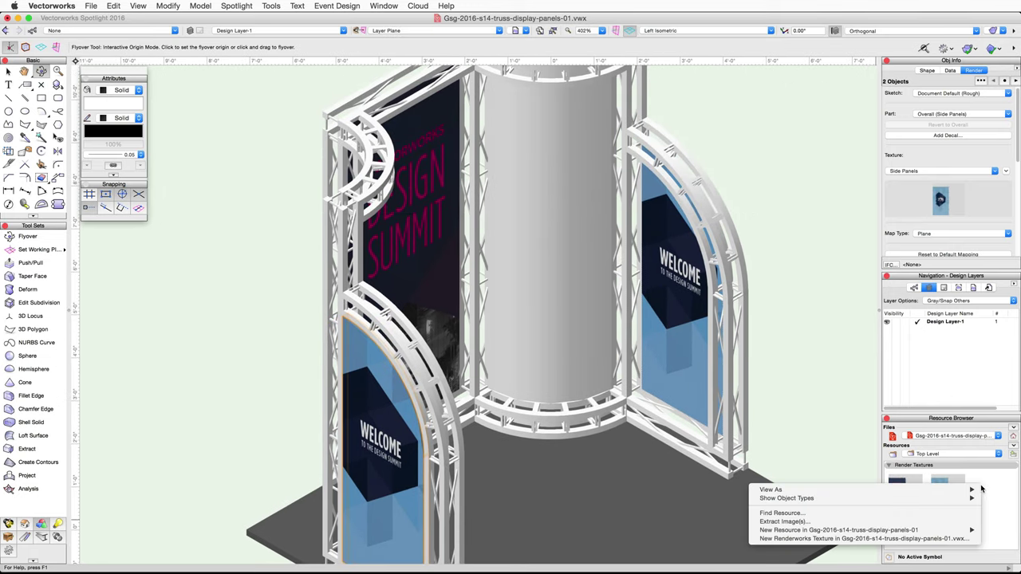
click(915, 540)
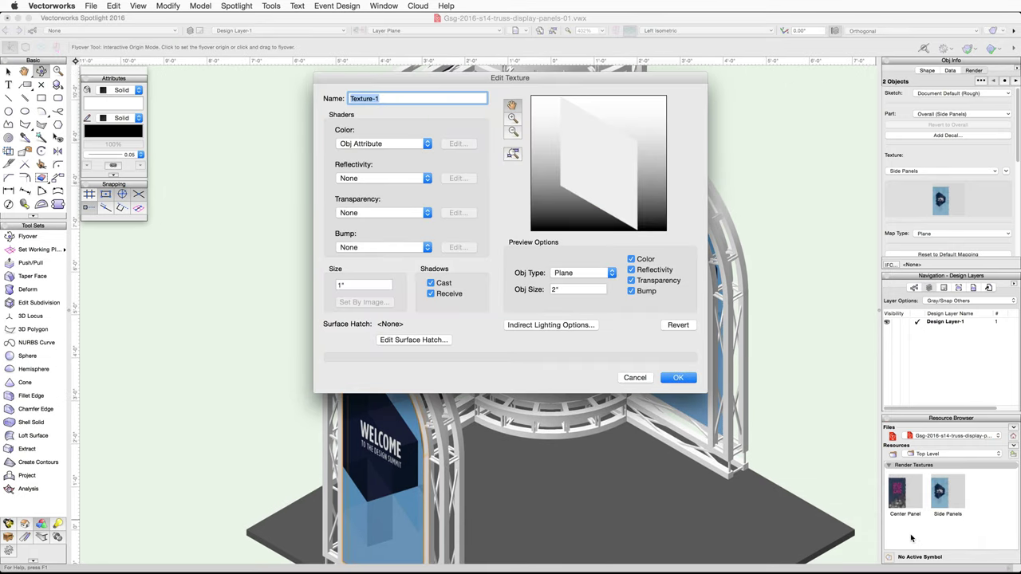
click(384, 144)
click(367, 157)
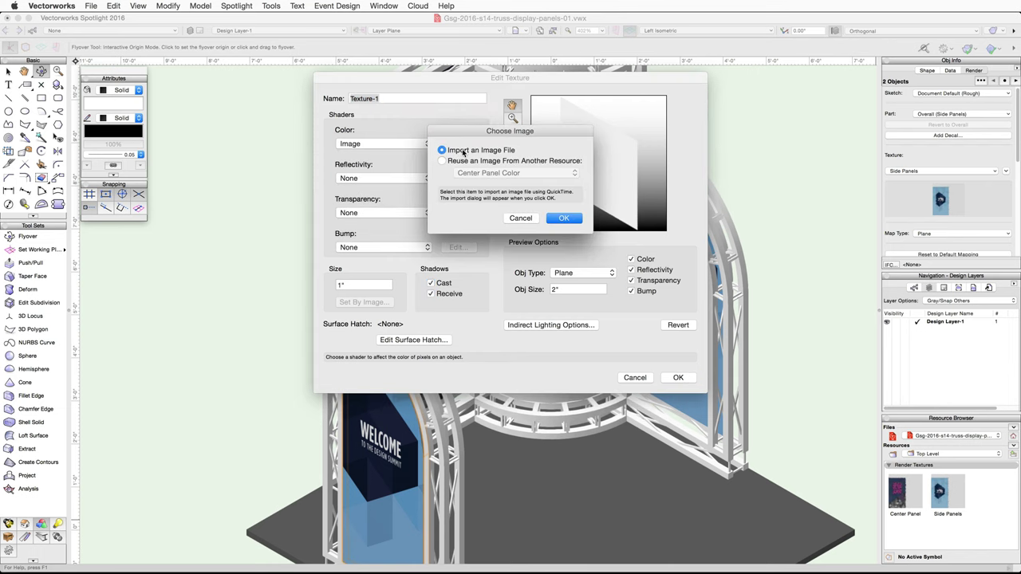
click(562, 218)
click(497, 156)
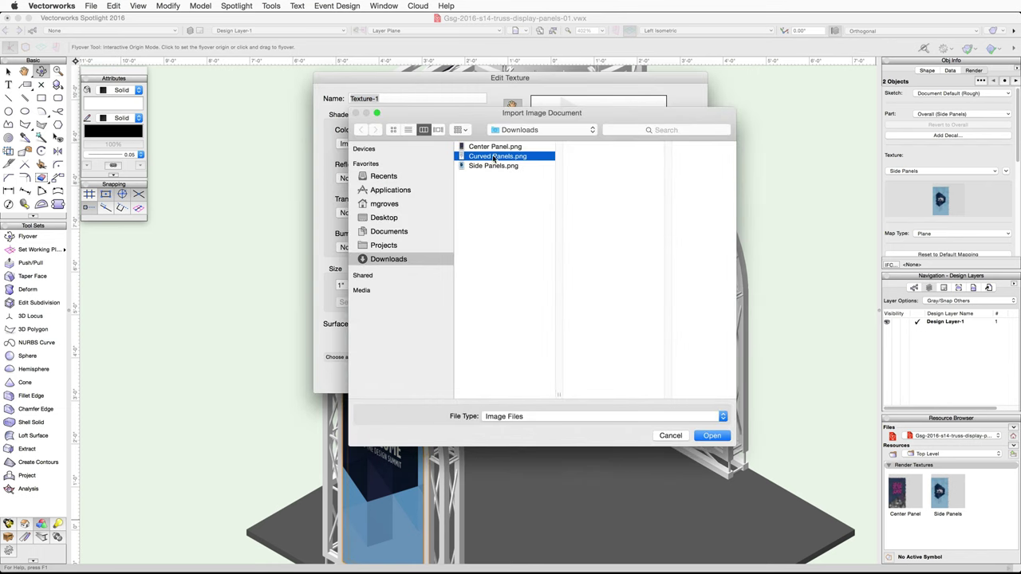
click(712, 436)
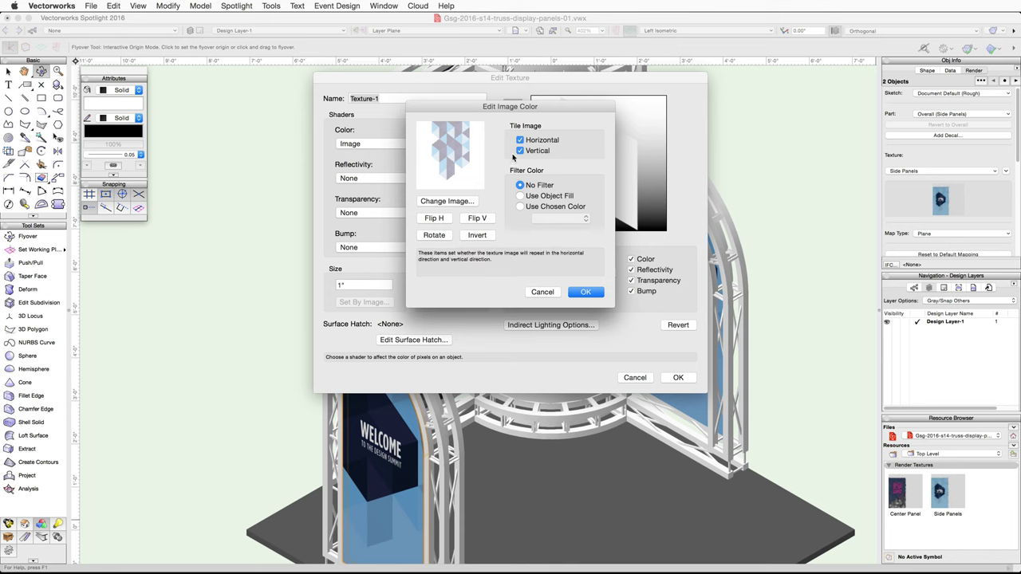
click(586, 292)
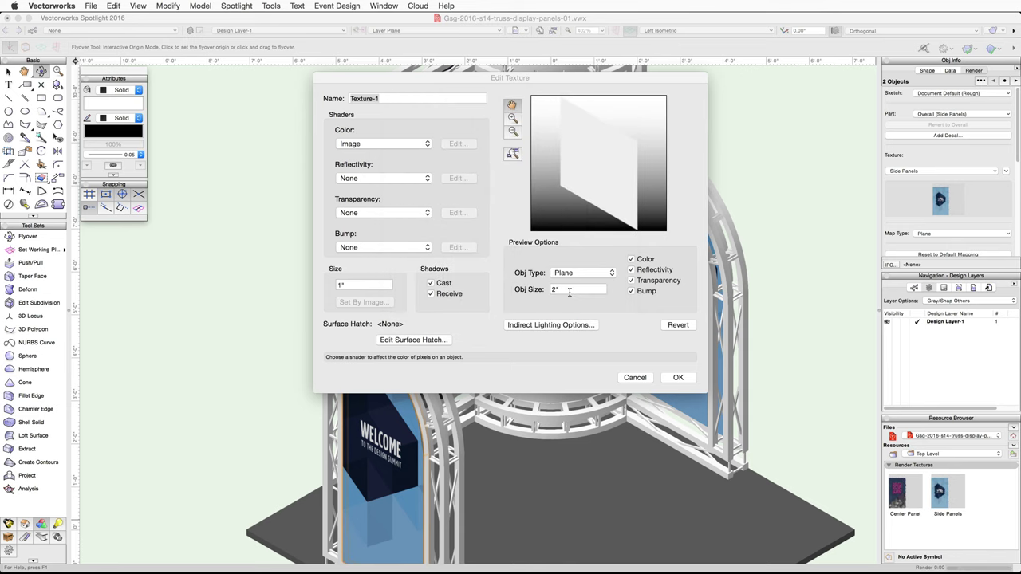
text(Curved Panels)
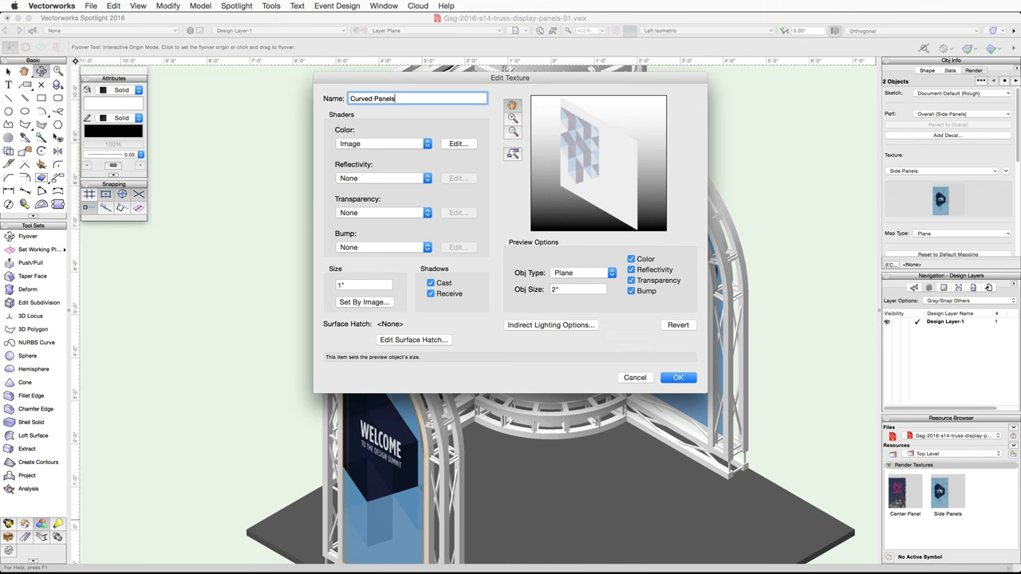
key(Return)
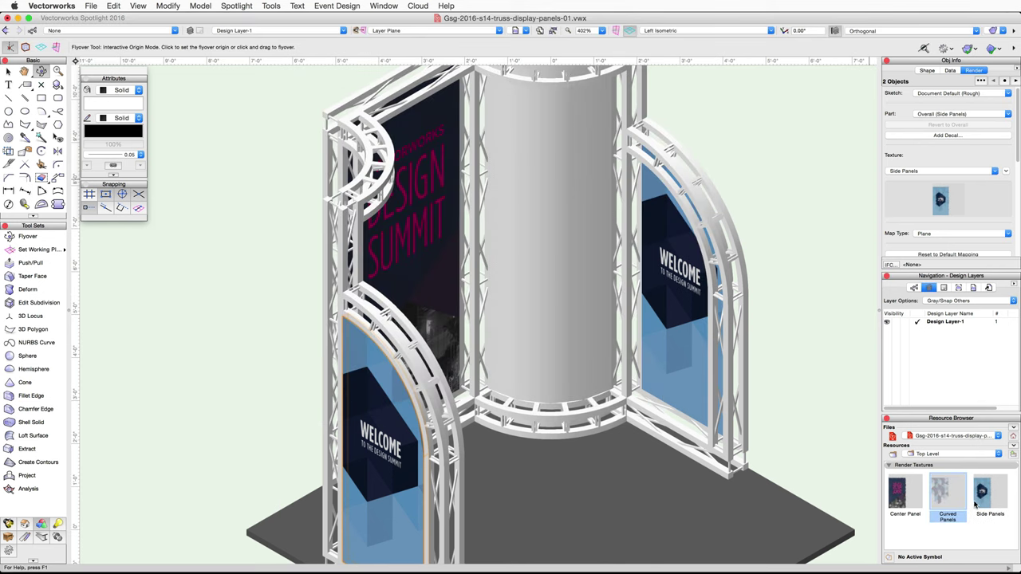
Apply the Curved Panels texture to the curved panel between the trusses and change its map type to Plane.
drag(959, 504, 523, 233)
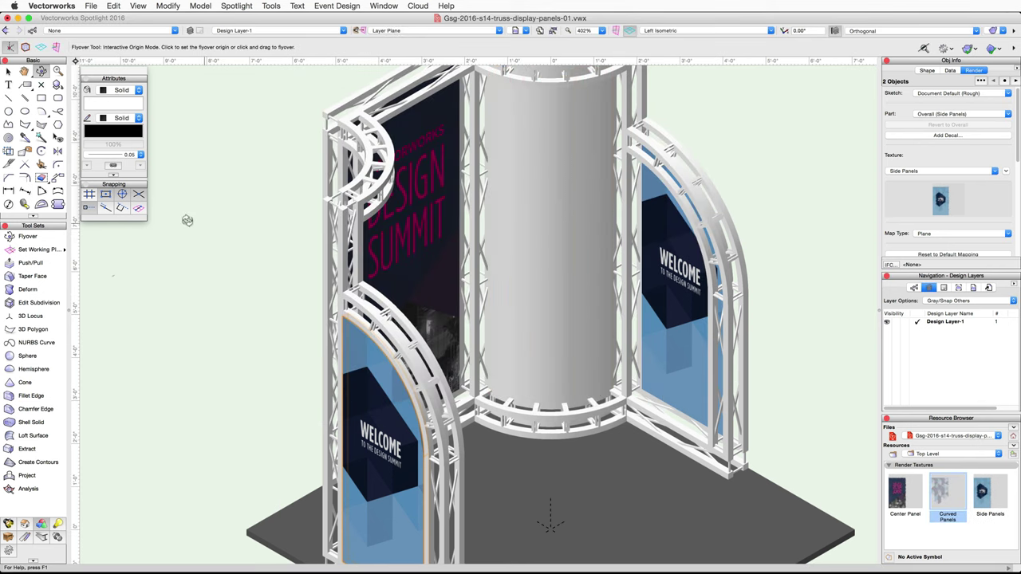
click(8, 150)
click(511, 205)
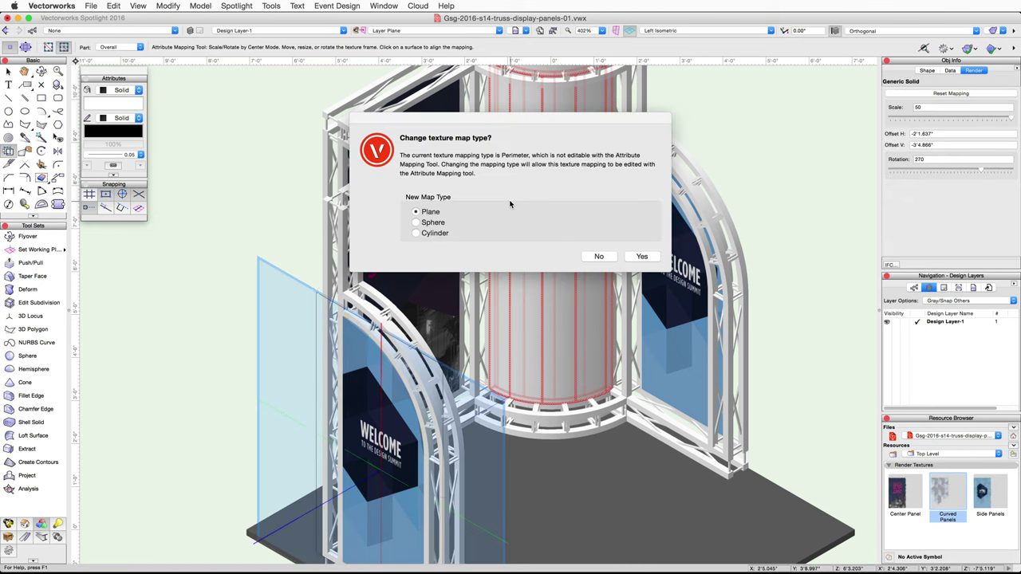
click(645, 257)
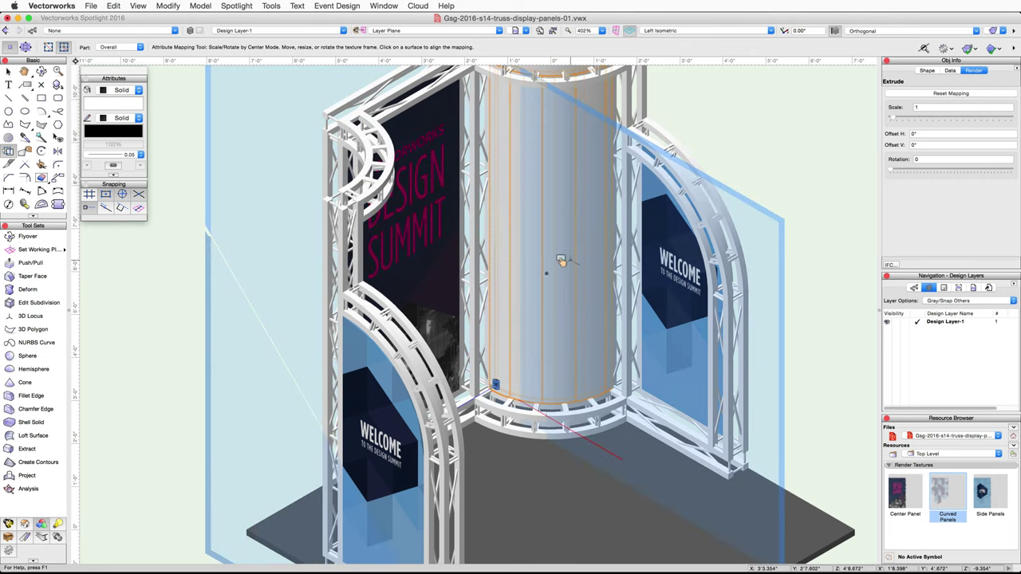
Set the curved panel's texture scale to 50 and move the geometric image up to the panel's upper part.
double_click(916, 107)
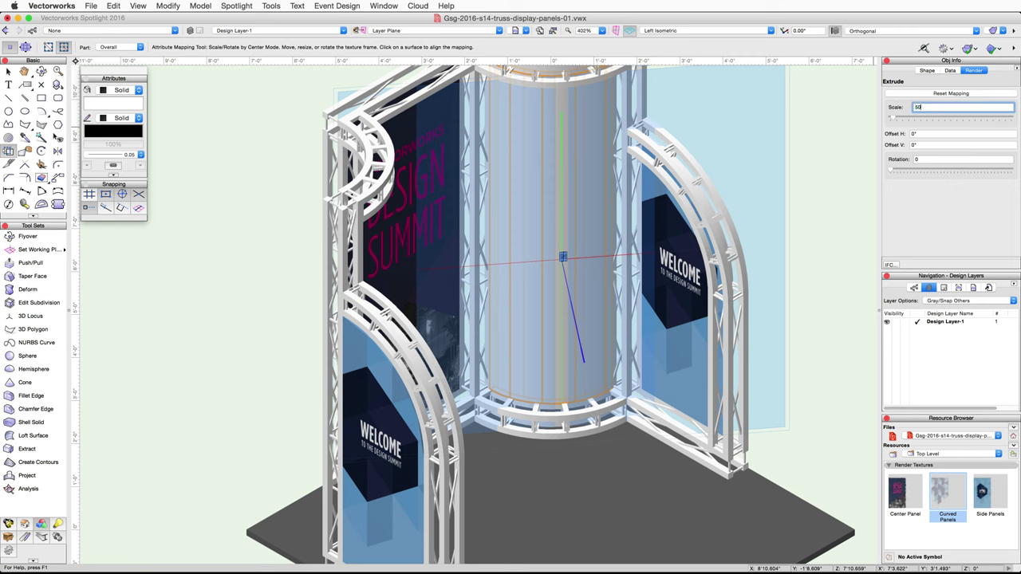
key(Return)
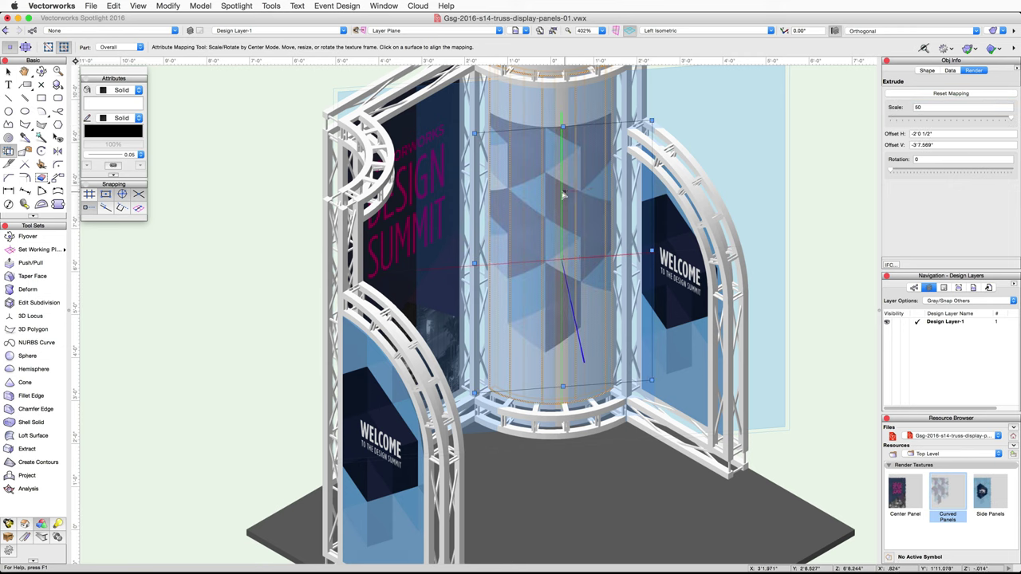
drag(563, 195, 561, 152)
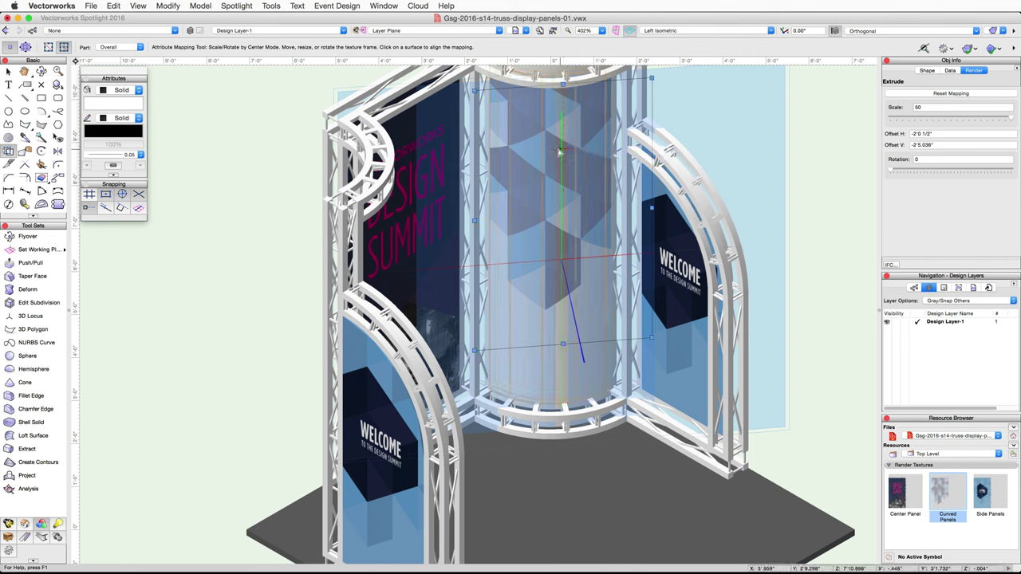
In Top/Plan view, mirror a duplicate of the textured curved panel across the booth's vertical centreline onto the opposite curved truss.
click(771, 30)
click(694, 38)
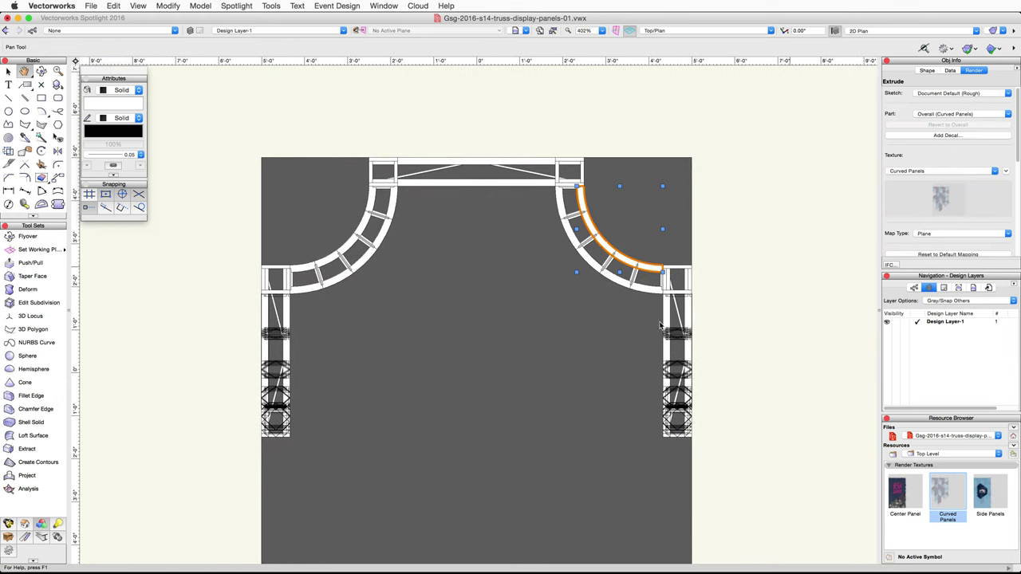
click(57, 151)
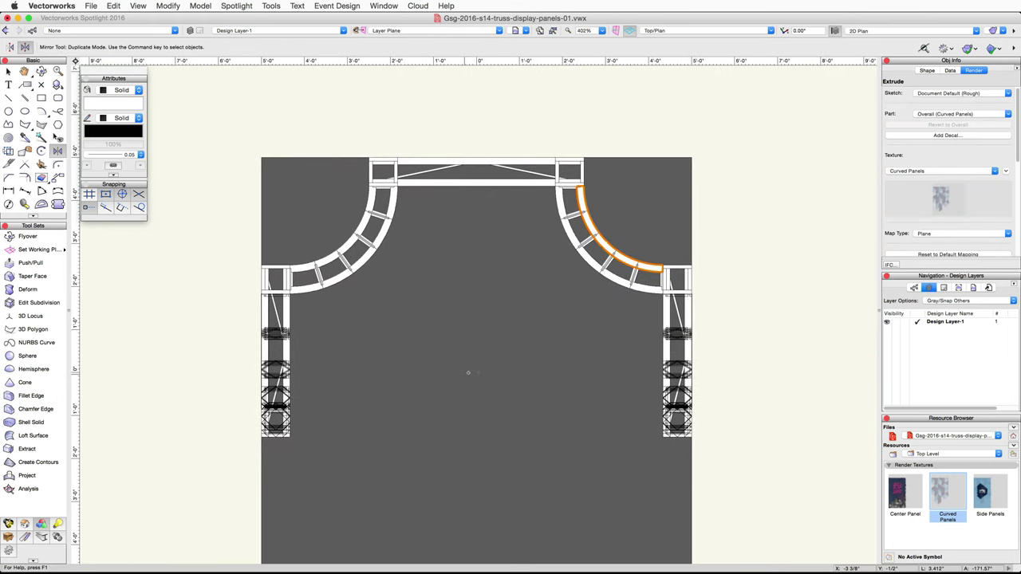
click(477, 372)
click(477, 311)
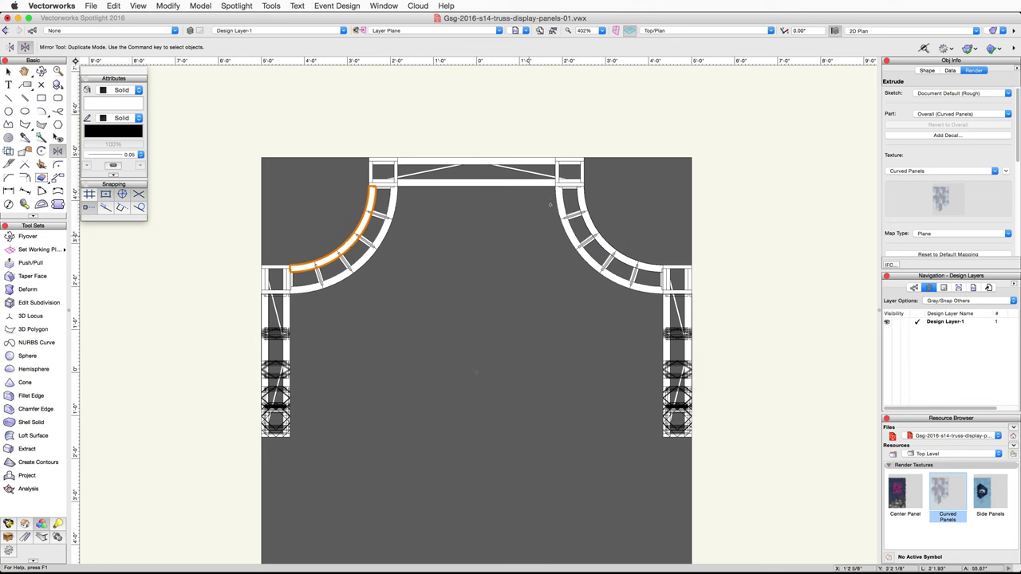
Render the booth in OpenGL from the Left Isometric view and orbit to a lower angle to examine the panels.
click(748, 29)
click(751, 139)
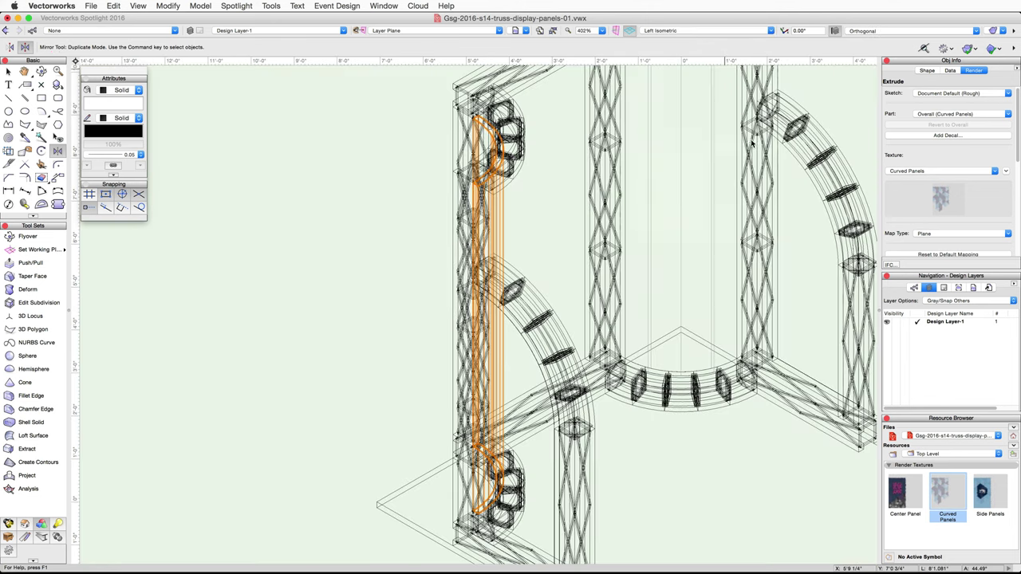
click(995, 32)
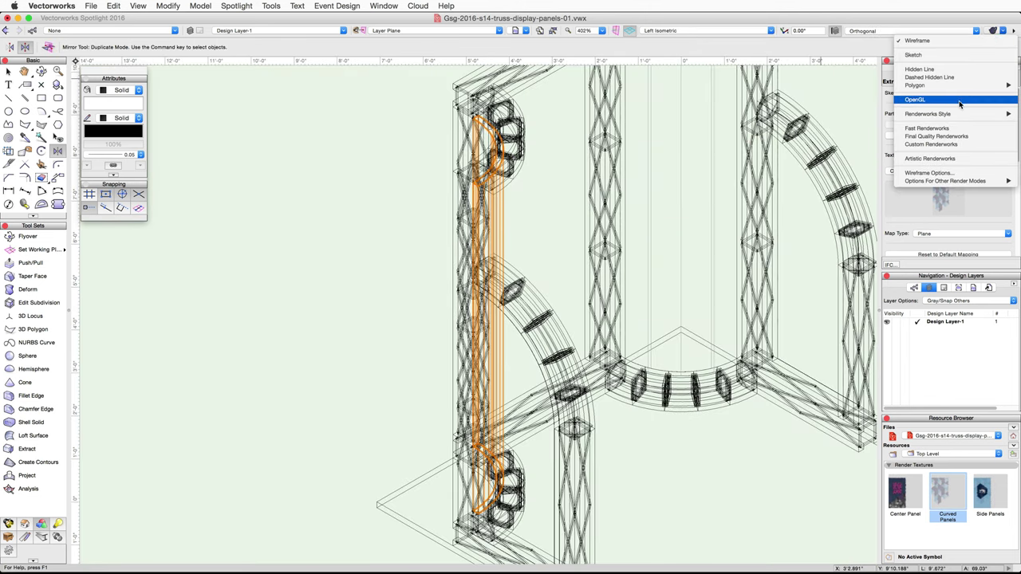
click(961, 104)
click(24, 70)
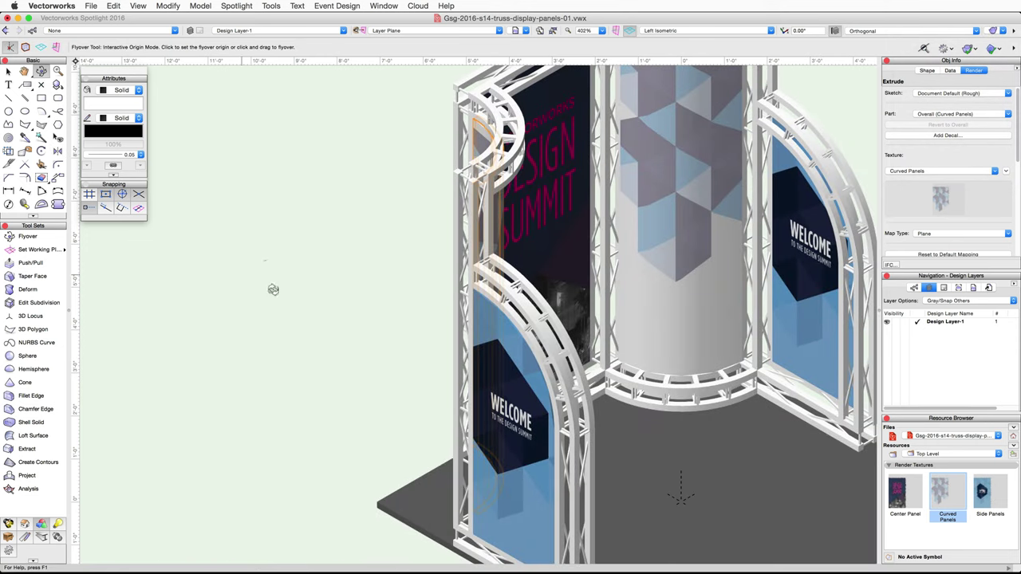
scroll(304, 291, up, 2)
scroll(575, 388, down, 3)
shift+middle_drag(574, 388, 720, 354)
Render the booth in Final Quality Renderworks with nothing selected, and return to the Top/Plan view.
click(1010, 30)
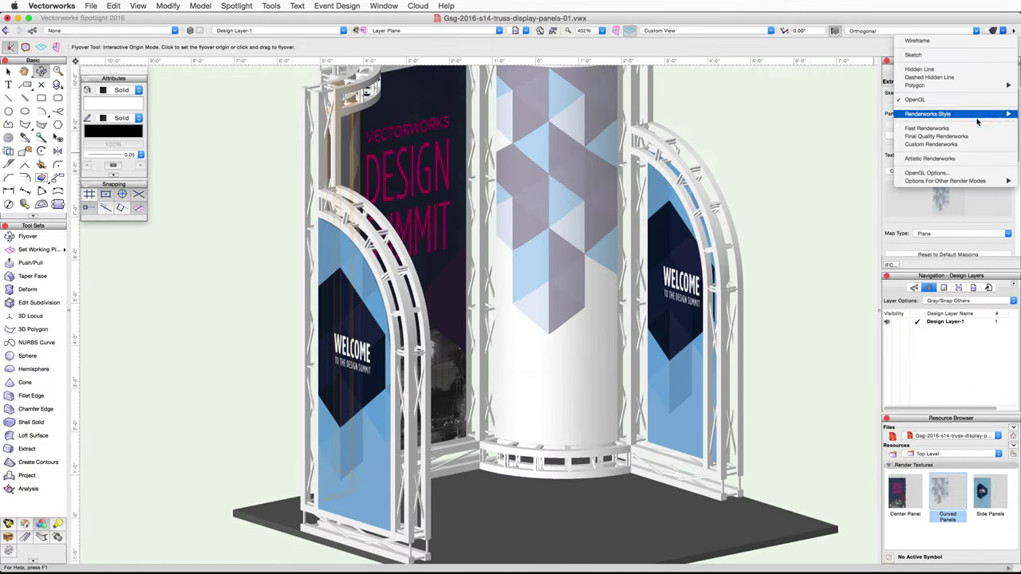
click(949, 137)
key(x)
key(x)
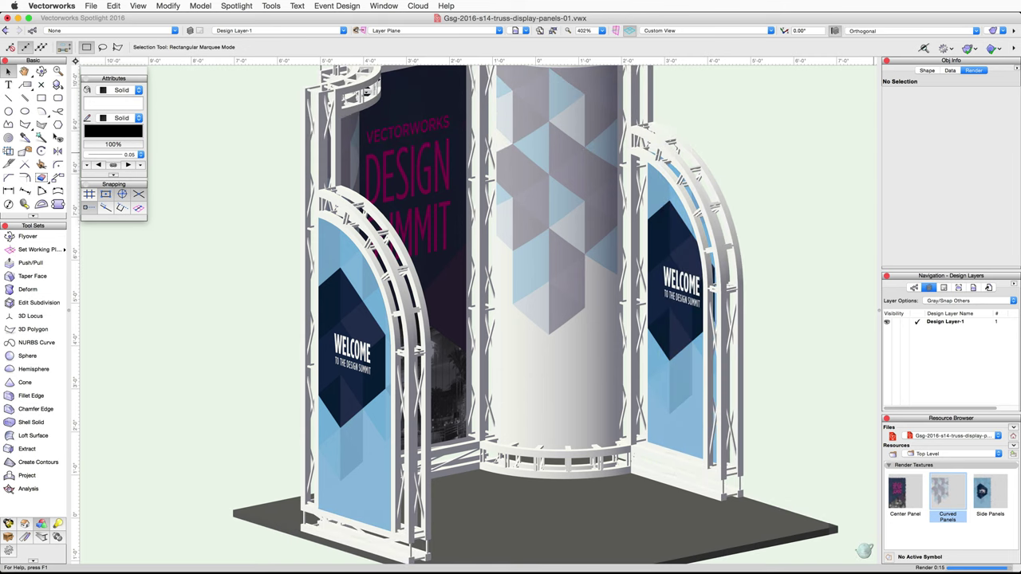
click(770, 31)
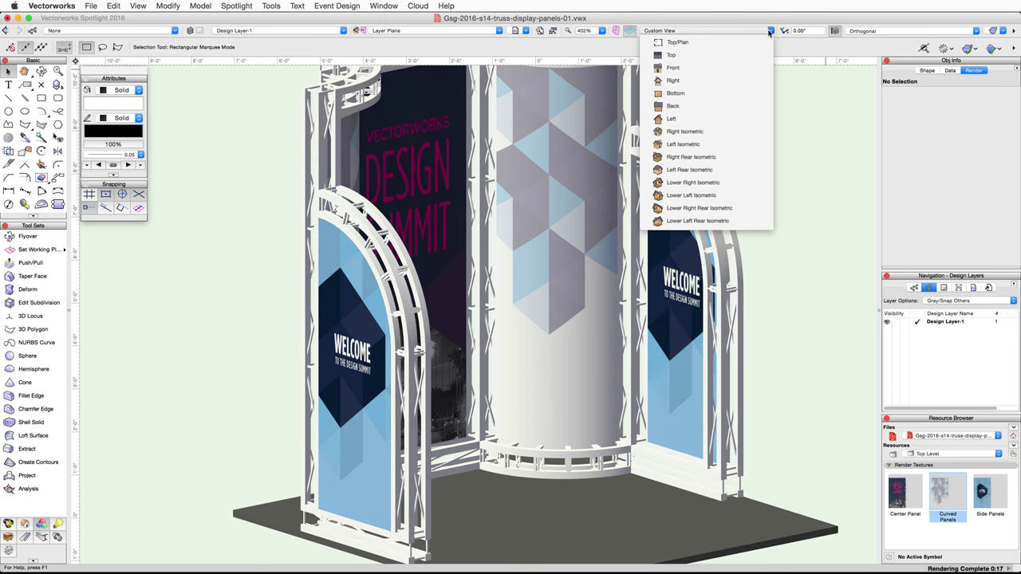
click(754, 39)
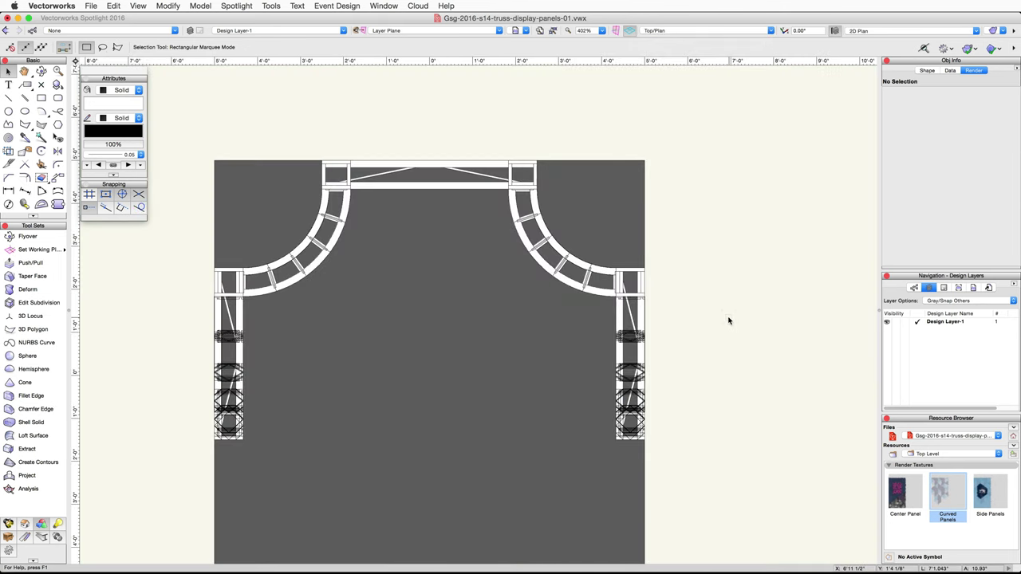